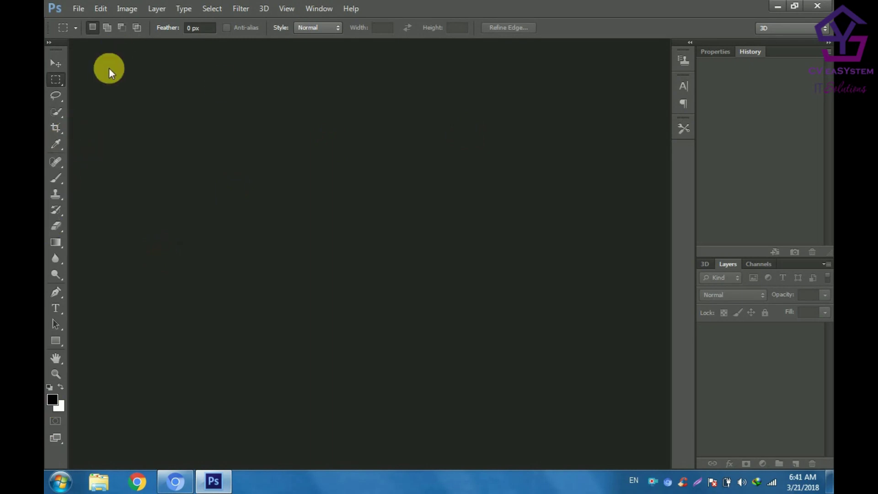
- Open soekarno.jpg from the photoshop folder on Local Disk (D:)
{"action": "left_click", "coordinate": [78, 10]}
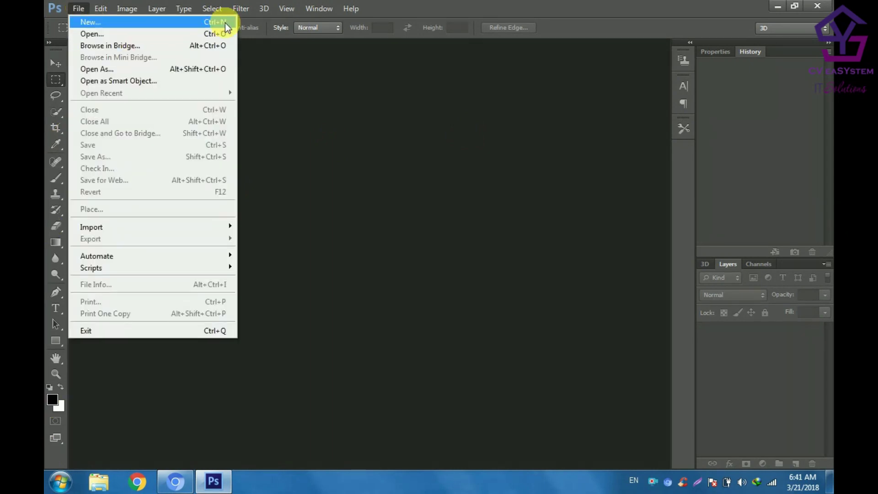
{"action": "key", "text": "Escape"}
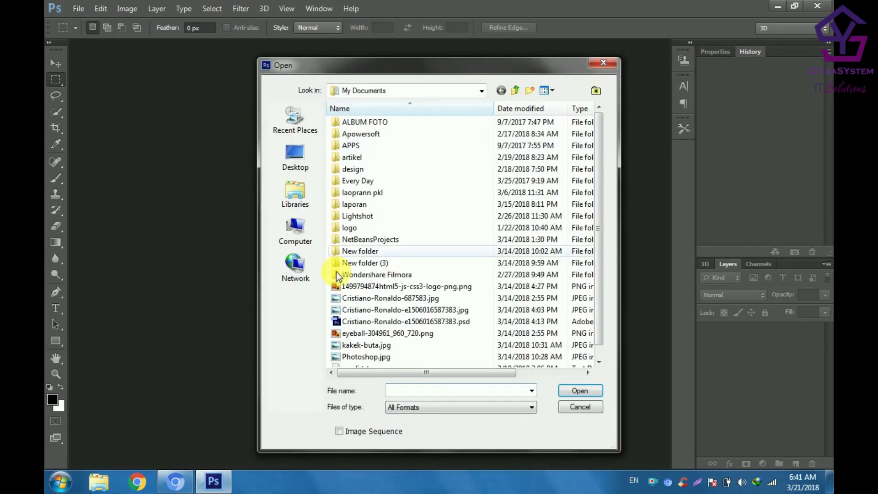
{"action": "left_click", "coordinate": [312, 245]}
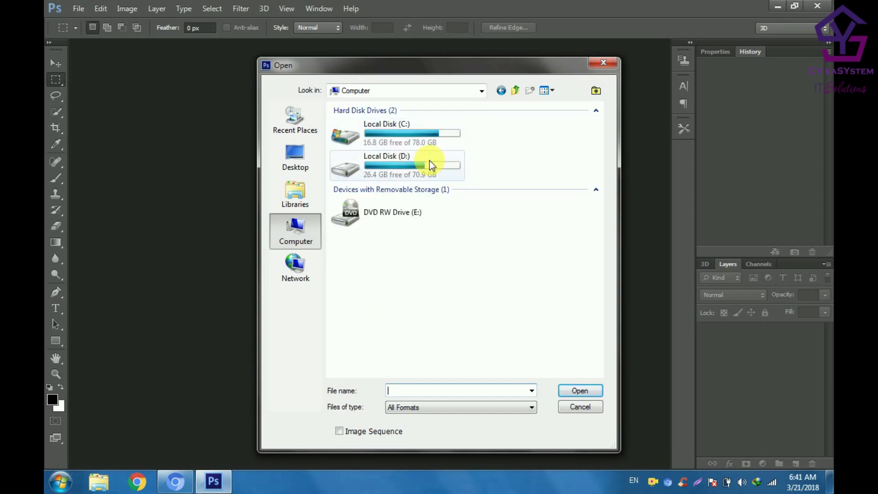
{"action": "double_click", "coordinate": [430, 161]}
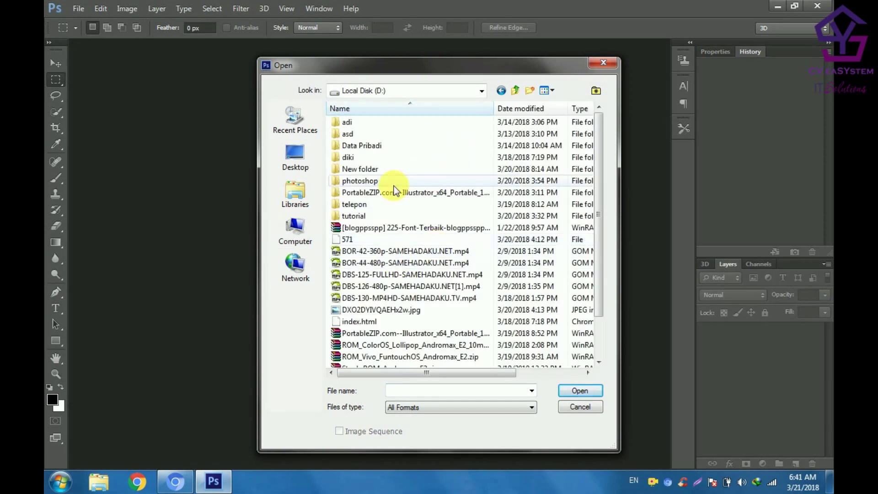
{"action": "double_click", "coordinate": [392, 183]}
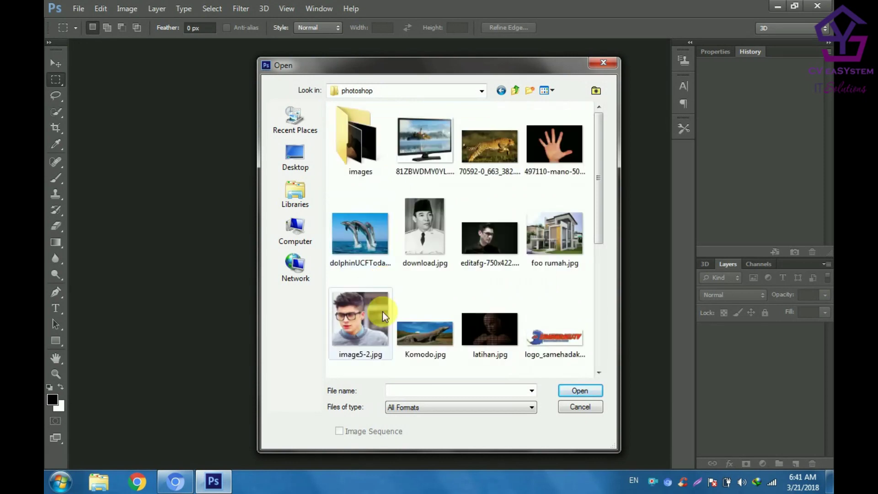
{"action": "left_click", "coordinate": [476, 251]}
{"action": "scroll", "coordinate": [478, 256], "scroll_direction": "down", "scroll_amount": 3}
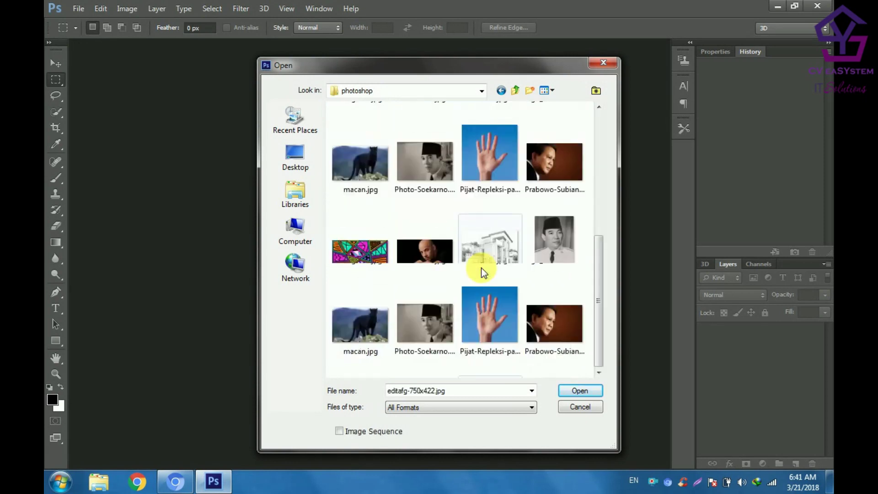
{"action": "scroll", "coordinate": [521, 303], "scroll_direction": "down", "scroll_amount": 3}
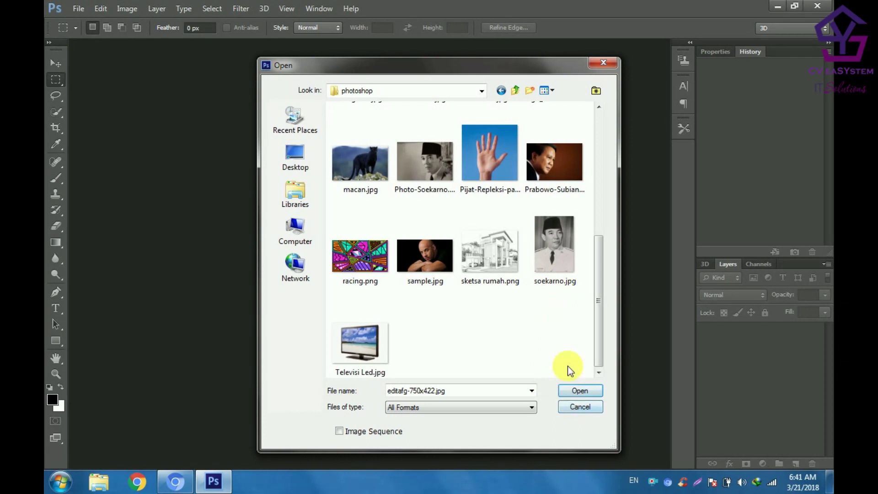
{"action": "left_click", "coordinate": [553, 247]}
{"action": "left_click", "coordinate": [567, 390]}
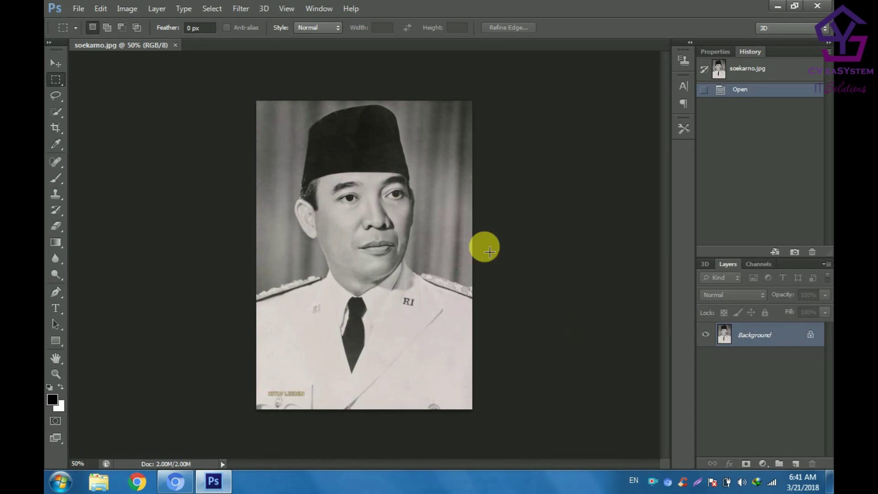
- Duplicate the Background layer as Background copy and add an empty Layer 1 on top
{"action": "left_click", "coordinate": [56, 62]}
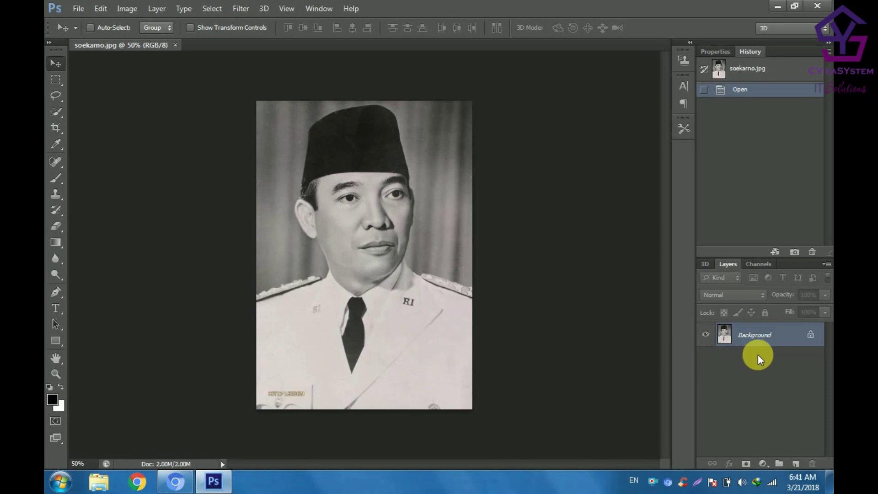
{"action": "key", "text": "ctrl+j"}
{"action": "key", "text": "ctrl+z"}
{"action": "left_click_drag", "start_coordinate": [760, 346], "coordinate": [810, 470]}
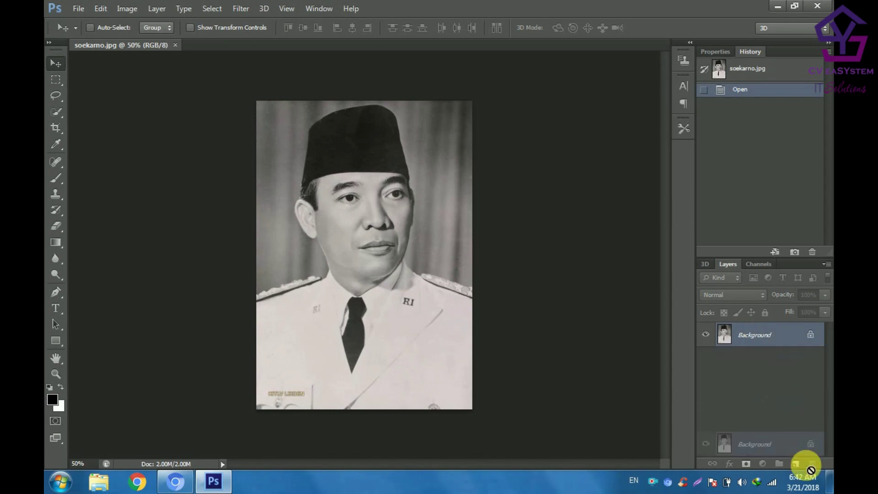
{"action": "left_click_drag", "start_coordinate": [811, 471], "coordinate": [796, 464]}
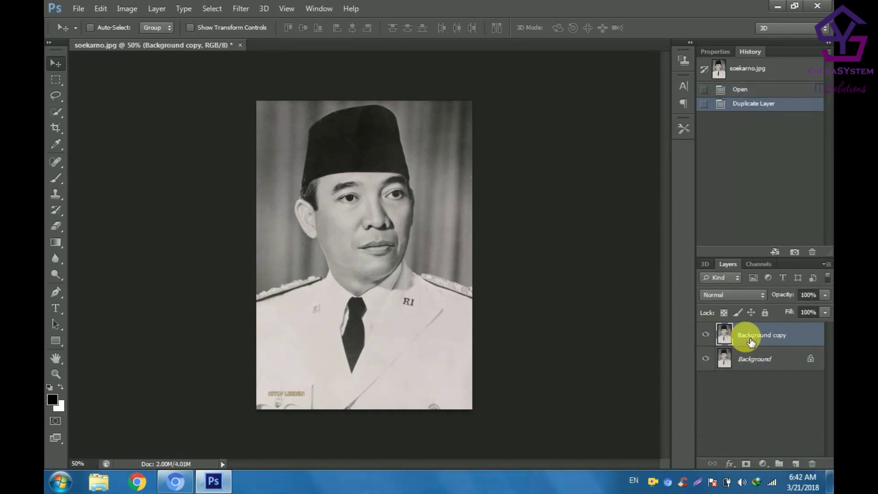
{"action": "left_click", "coordinate": [748, 409]}
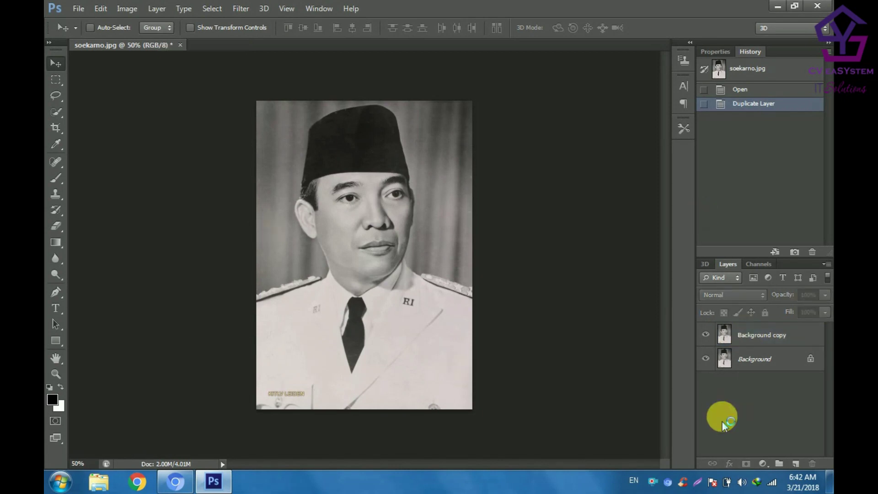
{"action": "left_click", "coordinate": [796, 464]}
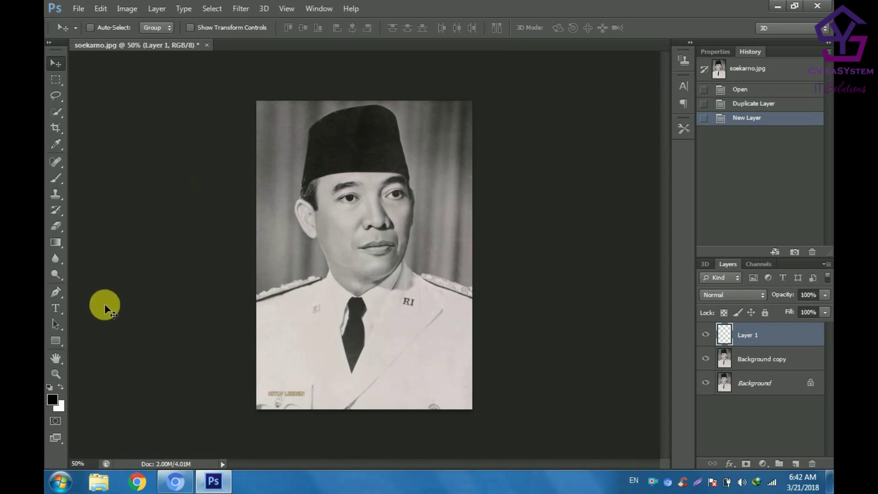
- Set the Pen tool to Path mode and place a first anchor on the fez
{"action": "left_click", "coordinate": [56, 293]}
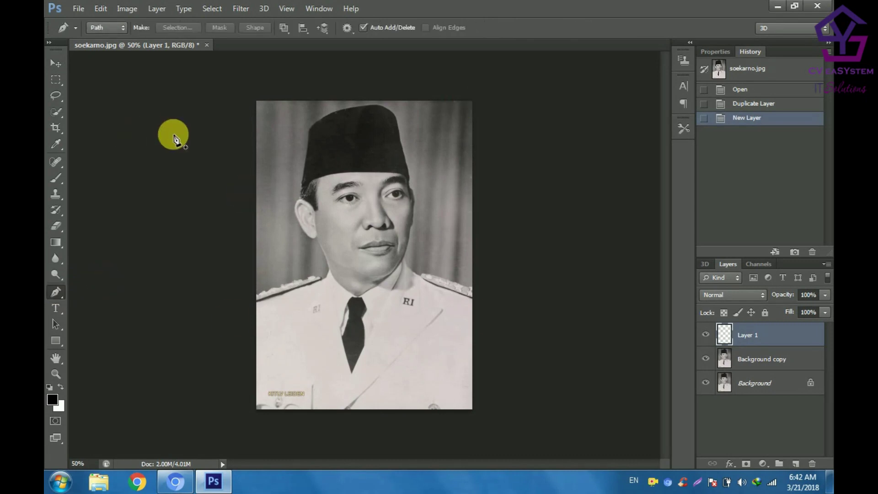
{"action": "left_click", "coordinate": [112, 27]}
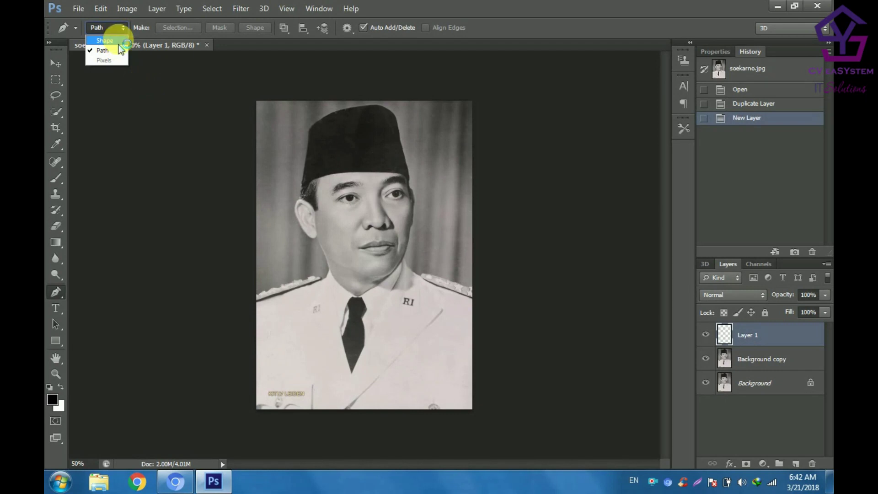
{"action": "left_click", "coordinate": [330, 58]}
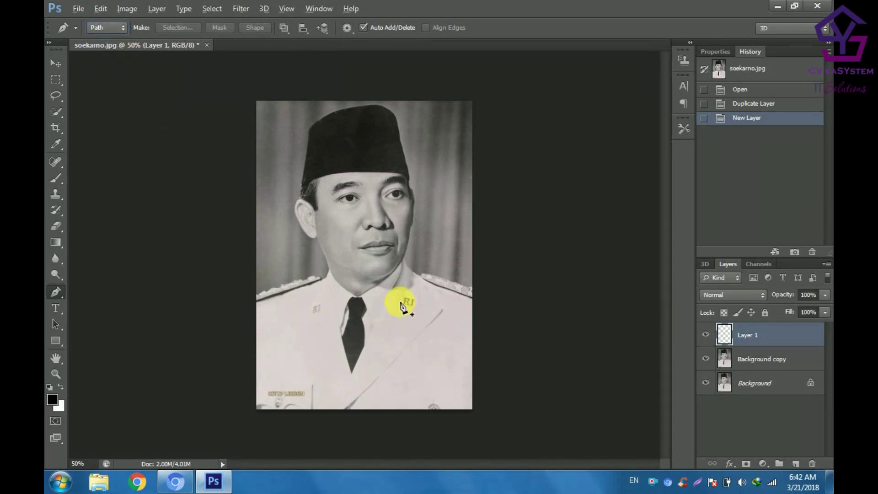
{"action": "key", "text": "alt"}
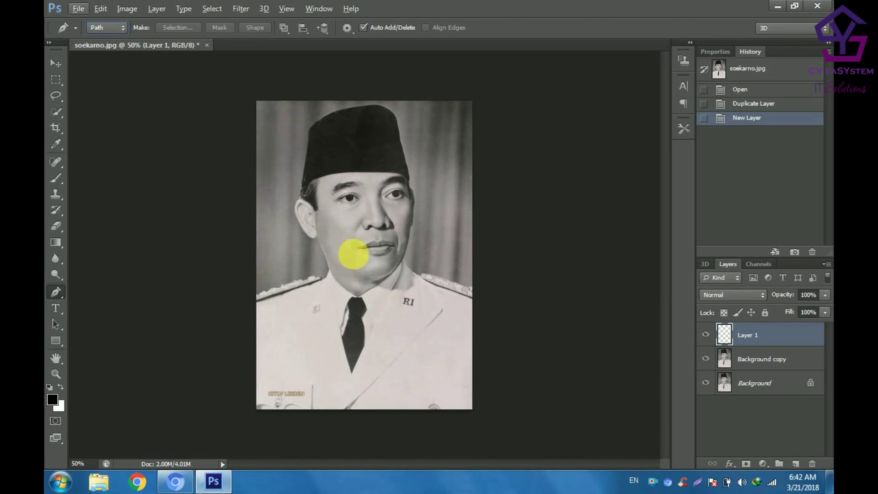
{"action": "key", "text": "alt"}
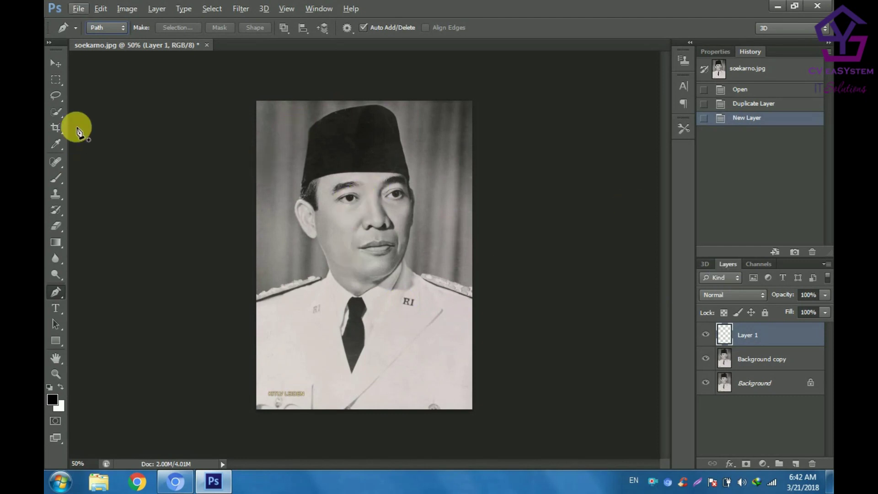
{"action": "key", "text": "alt"}
{"action": "left_click", "coordinate": [364, 147]}
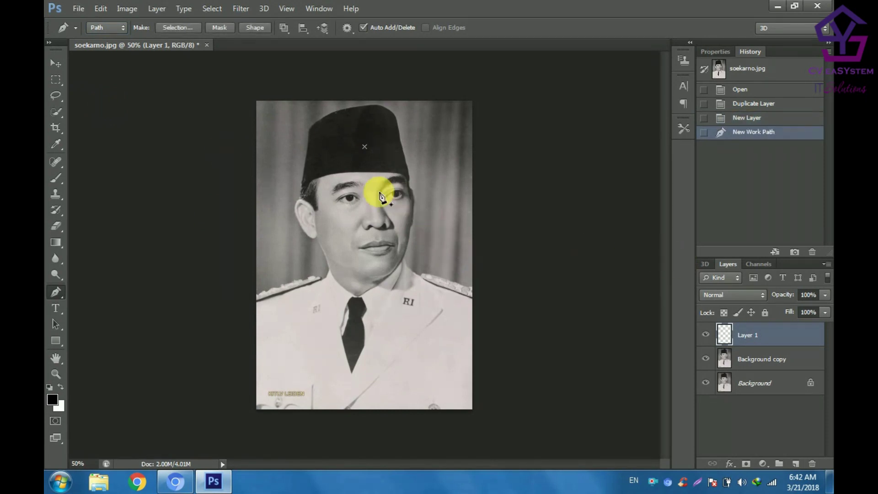
- Zoom in close on the left eye
{"action": "scroll", "coordinate": [381, 194], "scroll_direction": "up", "scroll_amount": 1}
{"action": "scroll", "coordinate": [389, 187], "scroll_direction": "up", "scroll_amount": 1}
{"action": "scroll", "coordinate": [397, 183], "scroll_direction": "up", "scroll_amount": 1}
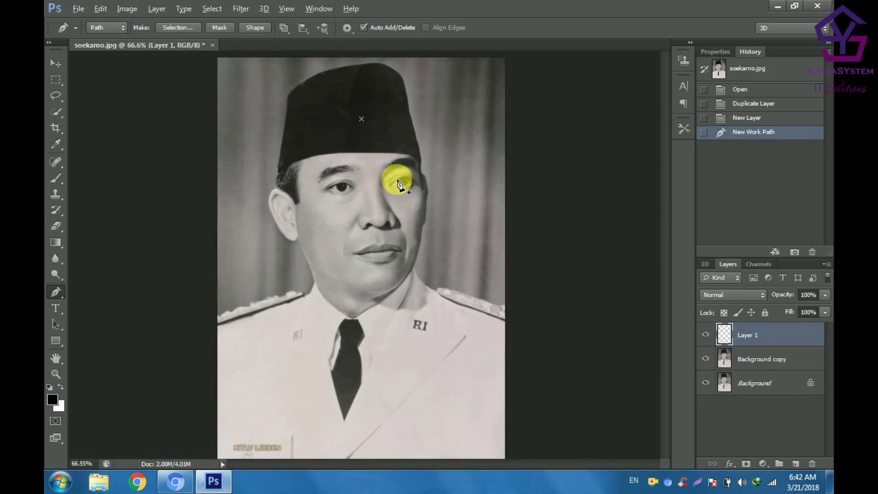
{"action": "scroll", "coordinate": [397, 183], "scroll_direction": "up", "scroll_amount": 2}
{"action": "scroll", "coordinate": [393, 181], "scroll_direction": "up", "scroll_amount": 1}
{"action": "scroll", "coordinate": [393, 180], "scroll_direction": "up", "scroll_amount": 2}
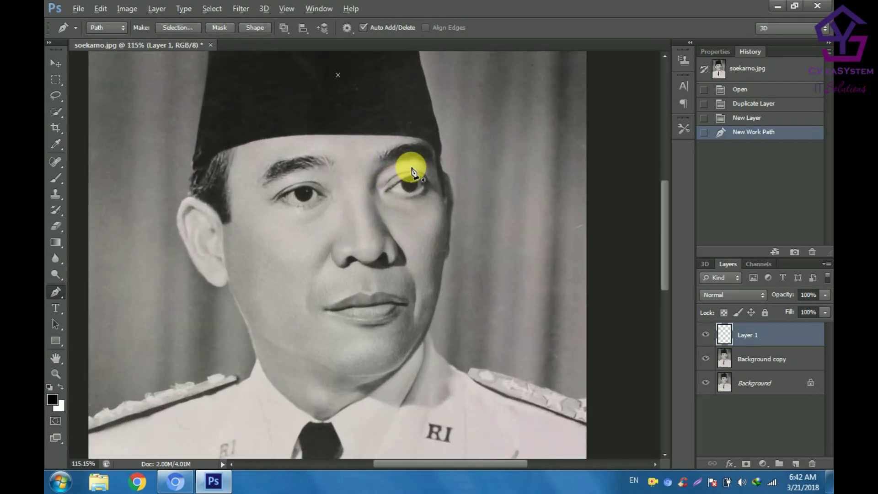
{"action": "scroll", "coordinate": [294, 205], "scroll_direction": "up", "scroll_amount": 2}
{"action": "scroll", "coordinate": [310, 206], "scroll_direction": "up", "scroll_amount": 1}
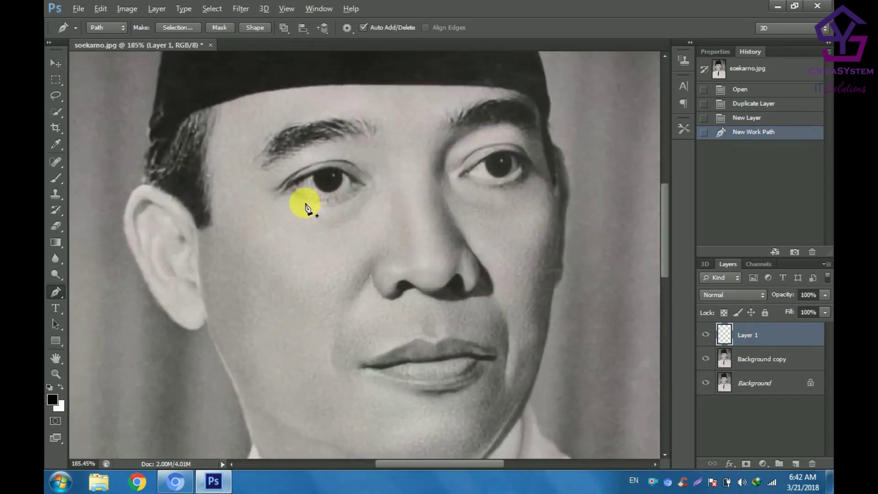
{"action": "scroll", "coordinate": [330, 178], "scroll_direction": "up", "scroll_amount": 1}
{"action": "scroll", "coordinate": [316, 215], "scroll_direction": "up", "scroll_amount": 1}
{"action": "scroll", "coordinate": [314, 219], "scroll_direction": "up", "scroll_amount": 1}
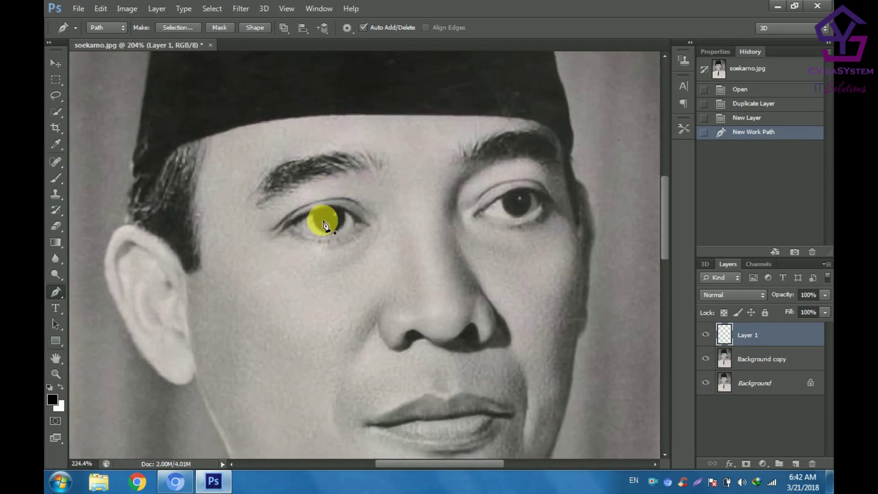
{"action": "scroll", "coordinate": [314, 220], "scroll_direction": "up", "scroll_amount": 1}
{"action": "scroll", "coordinate": [325, 249], "scroll_direction": "up", "scroll_amount": 1}
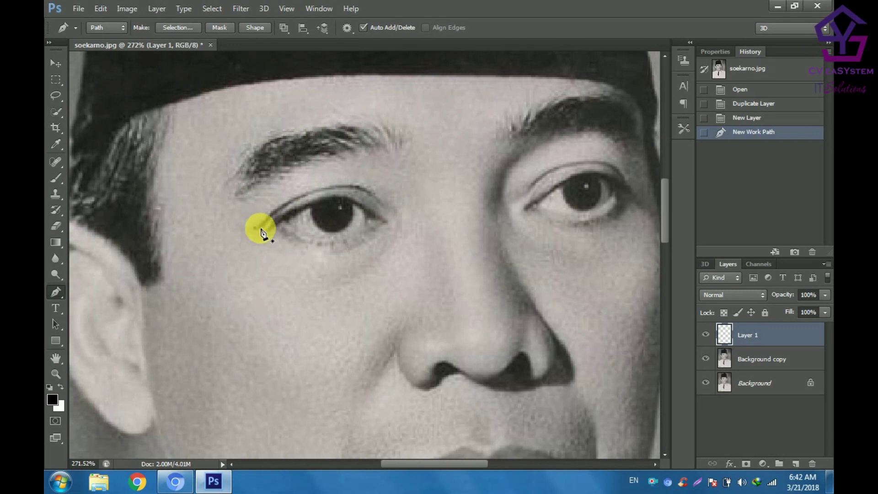
- Trace a closed four-anchor path along the left eye's upper eyelid
{"action": "left_click", "coordinate": [255, 228]}
{"action": "left_click_drag", "start_coordinate": [330, 186], "coordinate": [366, 185]}
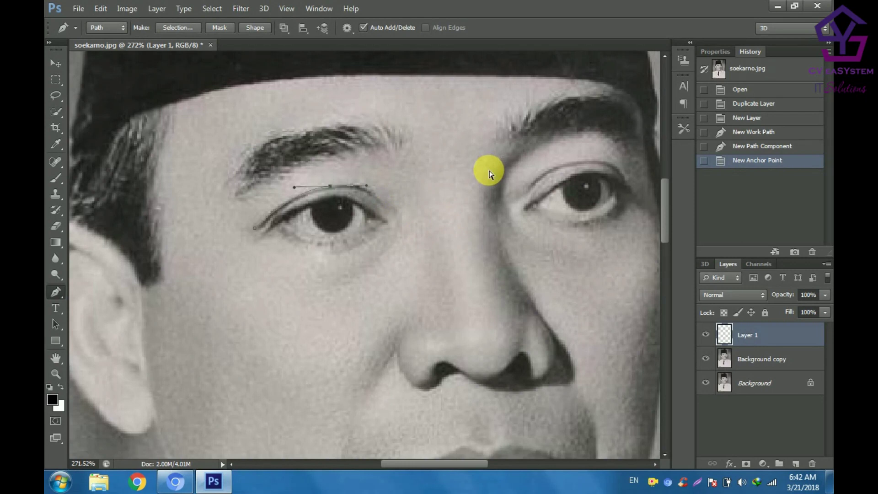
{"action": "key", "text": "ctrl+z"}
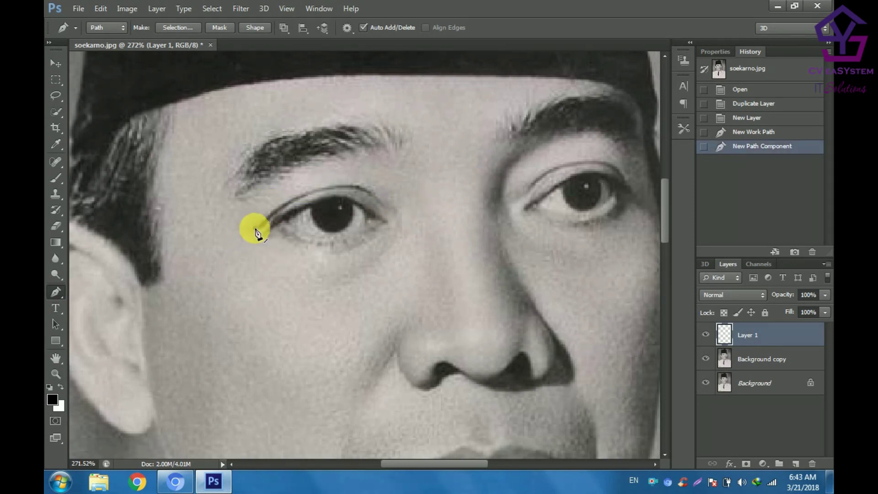
{"action": "left_click", "coordinate": [256, 233]}
{"action": "mouse_move", "coordinate": [321, 188]}
{"action": "left_mouse_down"}
{"action": "mouse_move", "coordinate": [347, 187]}
{"action": "mouse_move", "coordinate": [380, 206]}
{"action": "left_mouse_up"}
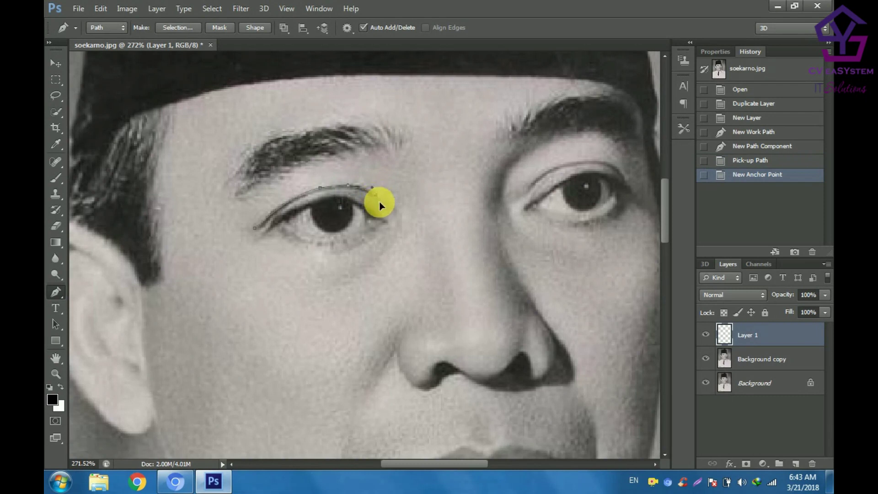
{"action": "left_click_drag", "start_coordinate": [381, 204], "coordinate": [381, 203]}
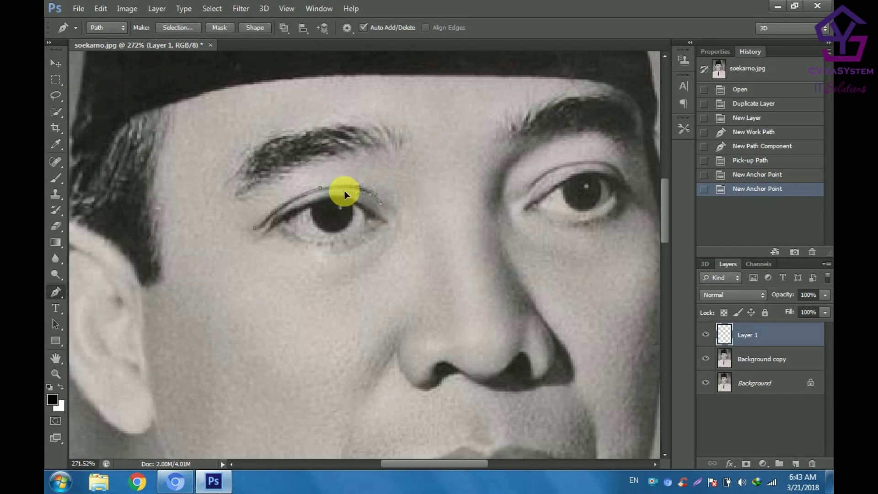
{"action": "left_click", "coordinate": [339, 190]}
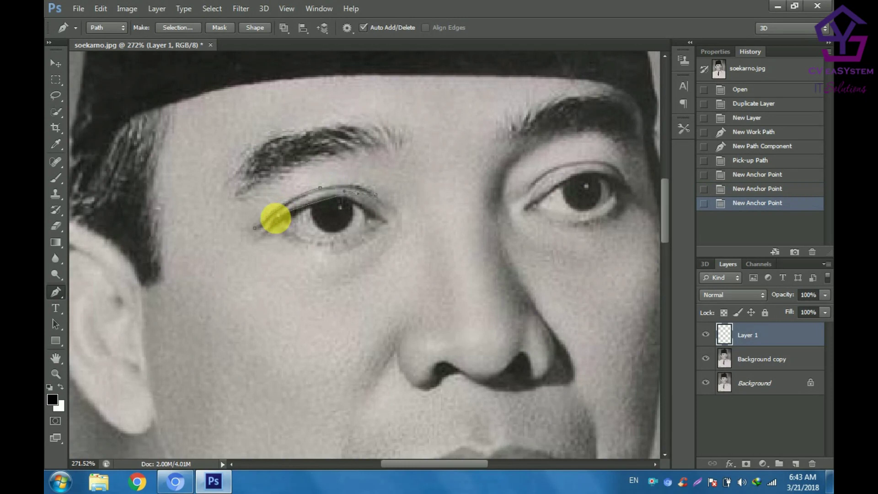
{"action": "left_click", "coordinate": [253, 234]}
{"action": "left_click", "coordinate": [307, 202]}
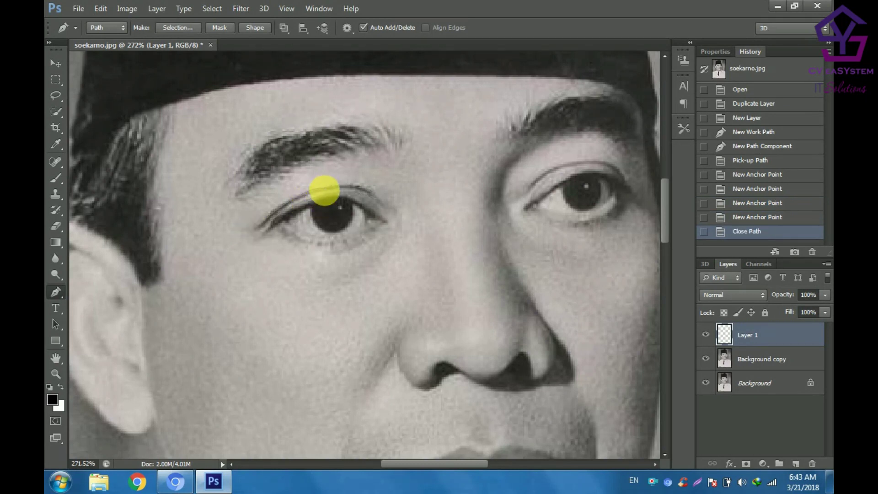
- Fill the upper-eyelid path with pure black 000000
{"action": "right_click", "coordinate": [324, 194]}
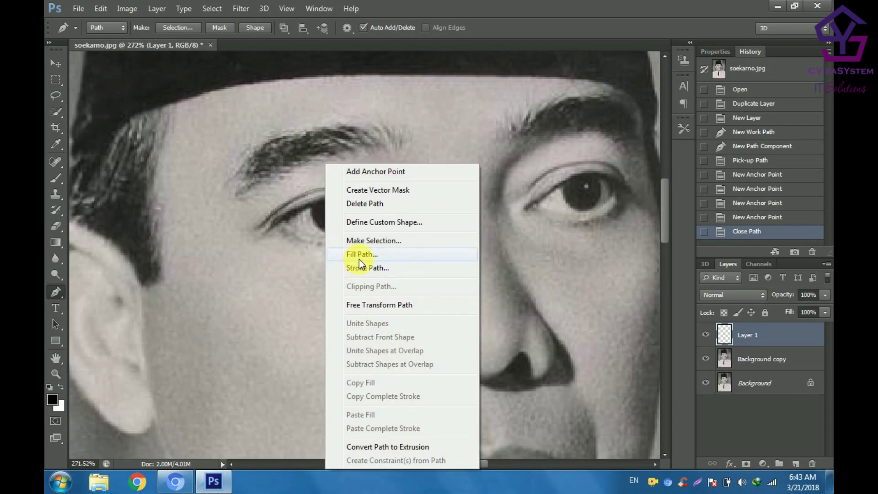
{"action": "left_click", "coordinate": [358, 255]}
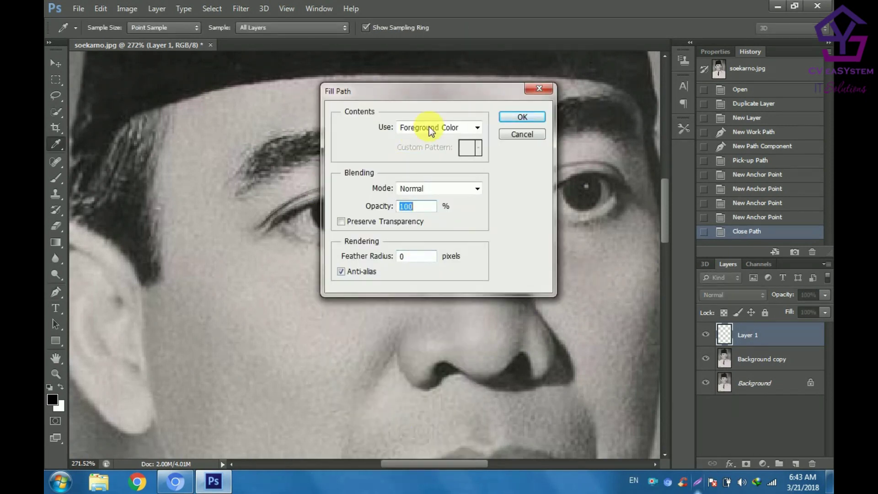
{"action": "left_click", "coordinate": [414, 127]}
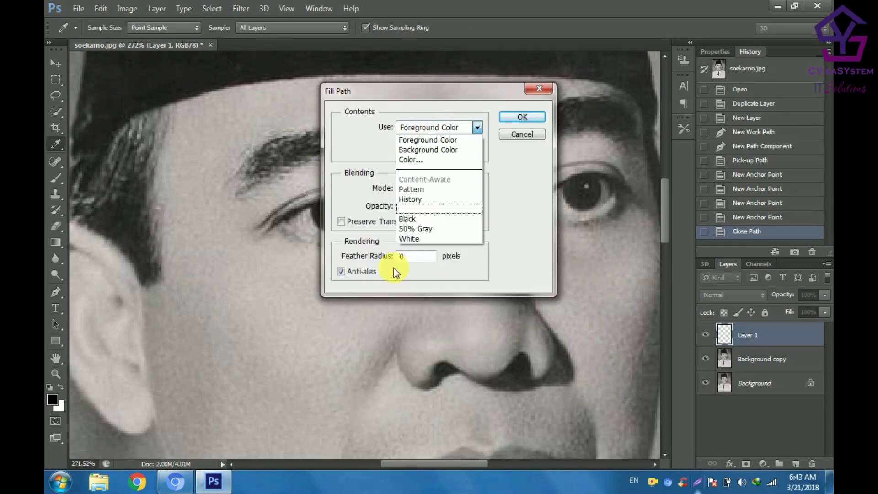
{"action": "left_click", "coordinate": [419, 217]}
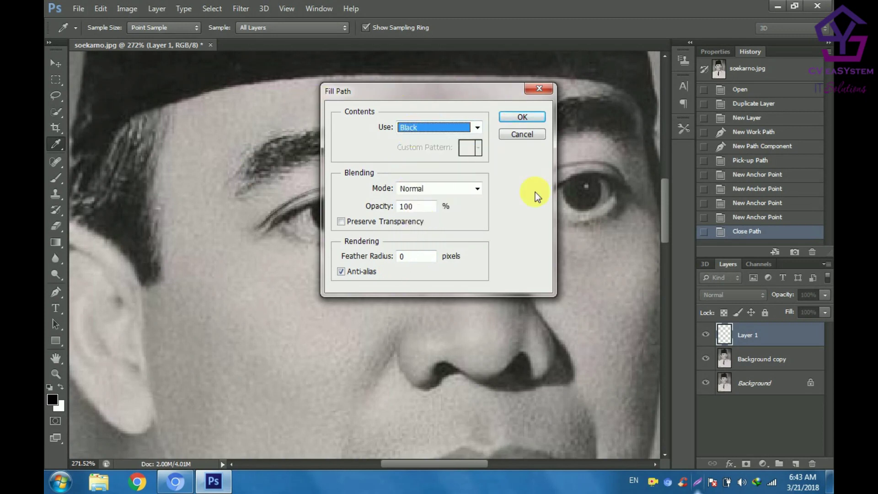
{"action": "left_click", "coordinate": [426, 127]}
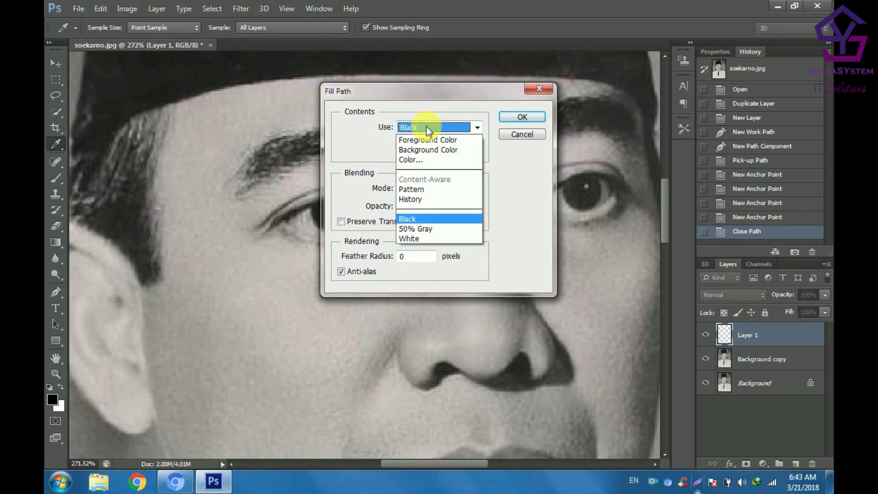
{"action": "left_click", "coordinate": [408, 159]}
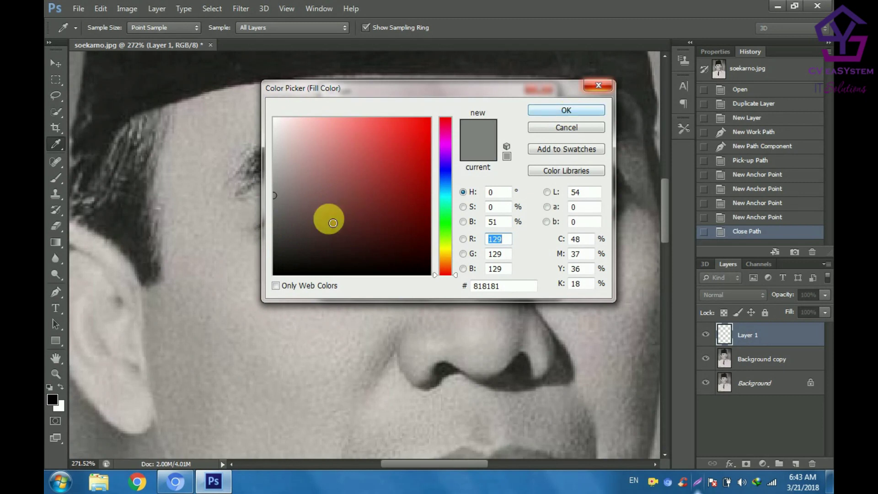
{"action": "left_click_drag", "start_coordinate": [302, 206], "coordinate": [280, 287]}
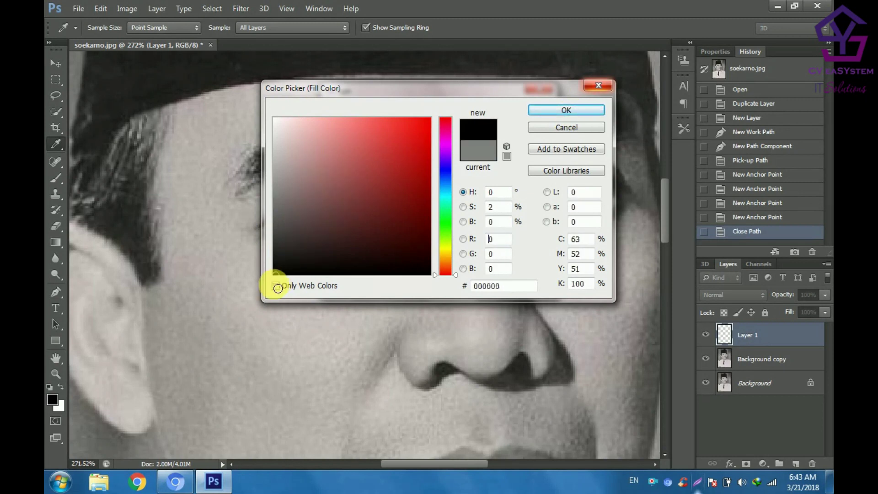
{"action": "left_click", "coordinate": [595, 111]}
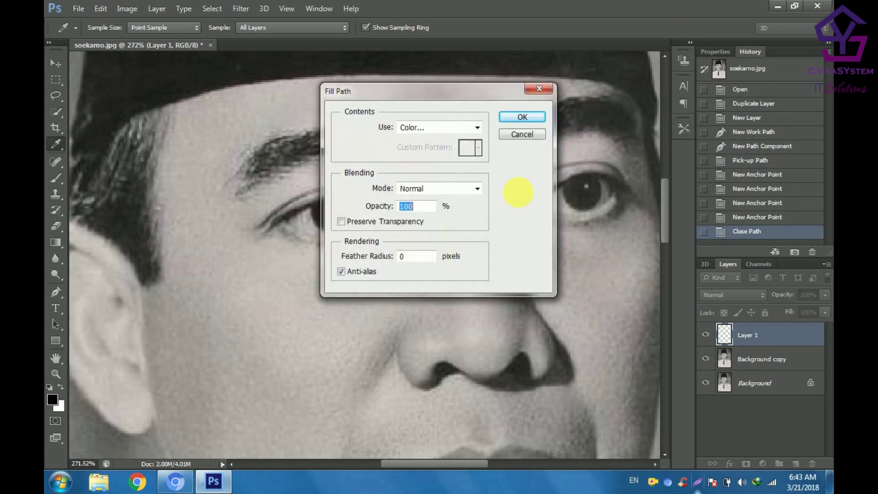
{"action": "left_click", "coordinate": [505, 116]}
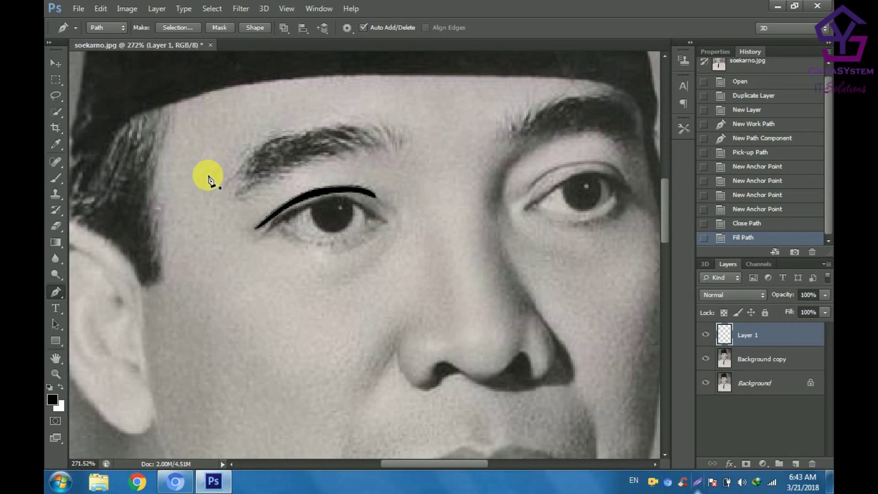
{"action": "scroll", "coordinate": [308, 212], "scroll_direction": "up", "scroll_amount": 1}
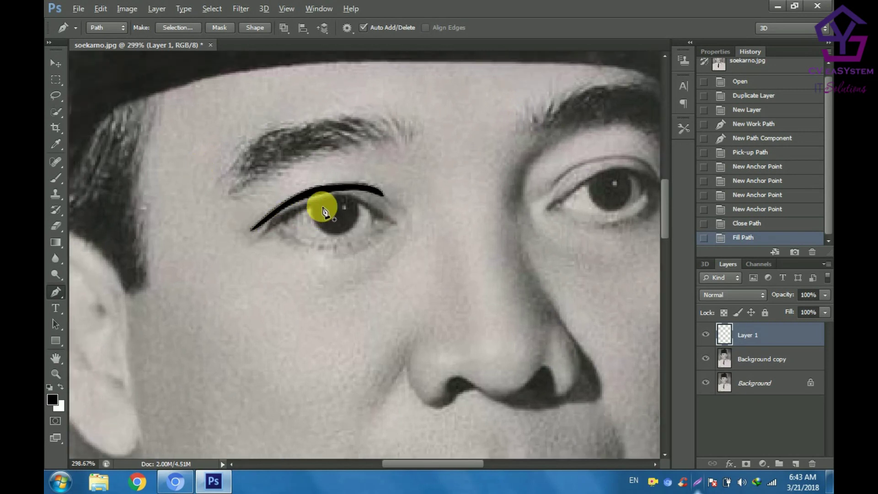
{"action": "scroll", "coordinate": [284, 236], "scroll_direction": "up", "scroll_amount": 2}
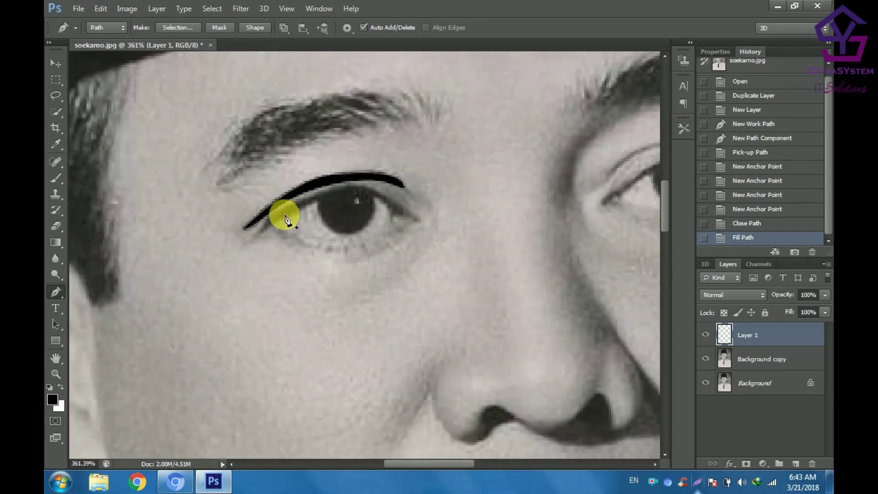
- Trace a closed path around the left eye's lower lid and iris
{"action": "left_click", "coordinate": [258, 237]}
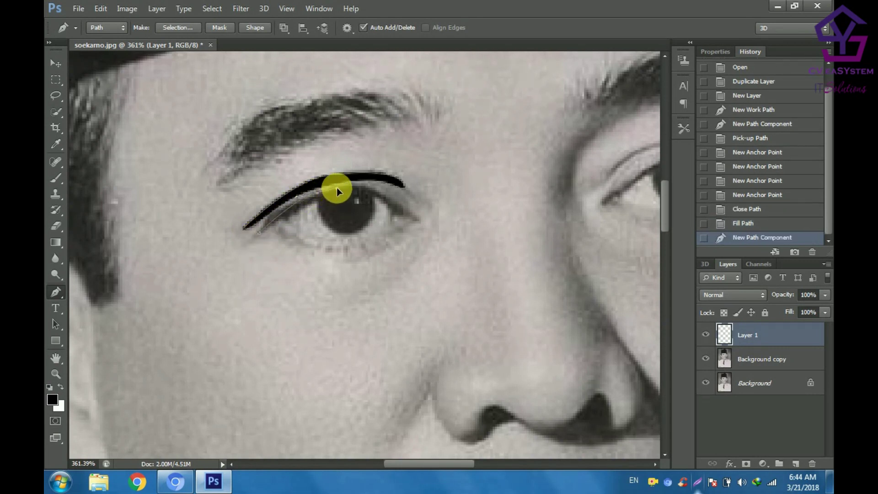
{"action": "left_click", "coordinate": [339, 186]}
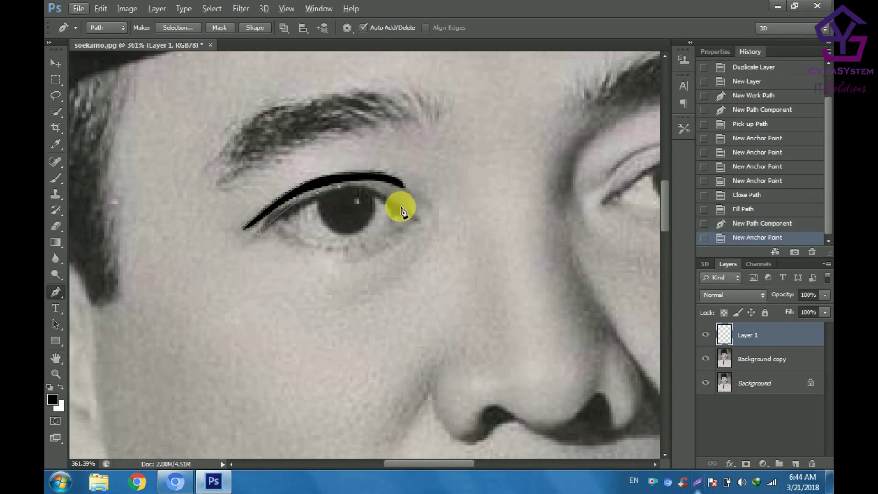
{"action": "left_click_drag", "start_coordinate": [400, 208], "coordinate": [428, 240]}
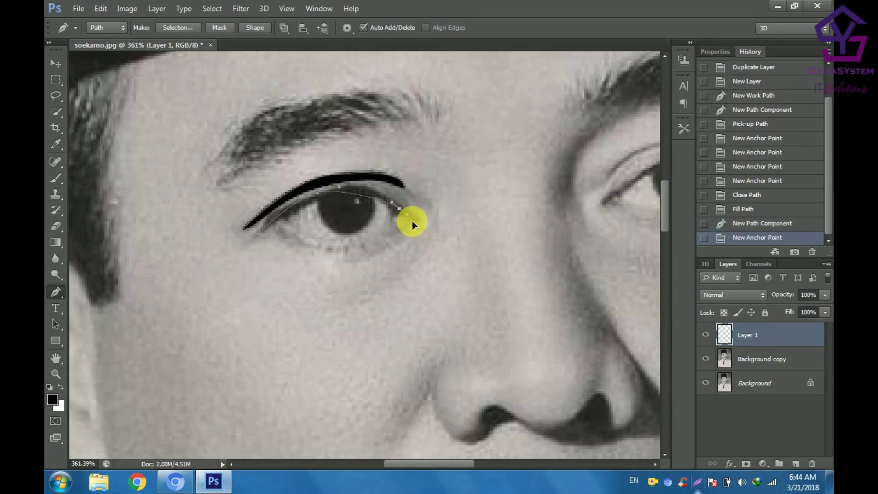
{"action": "left_click", "coordinate": [429, 241]}
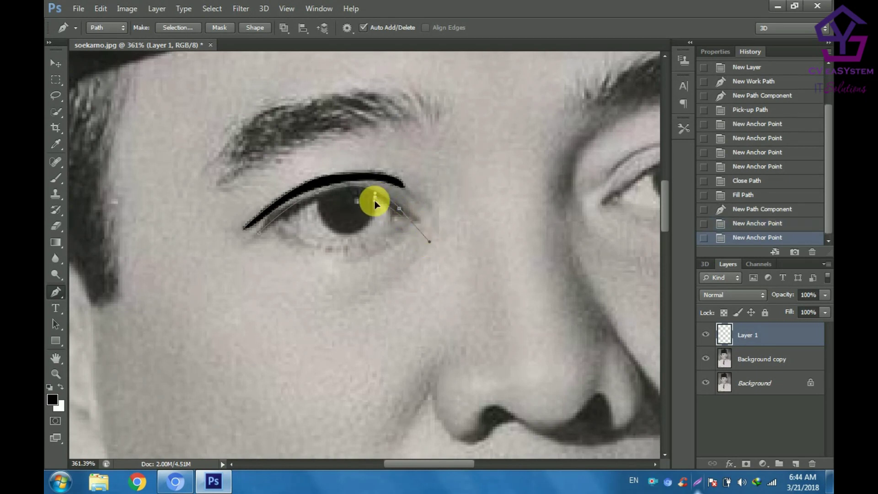
{"action": "left_click", "coordinate": [375, 200]}
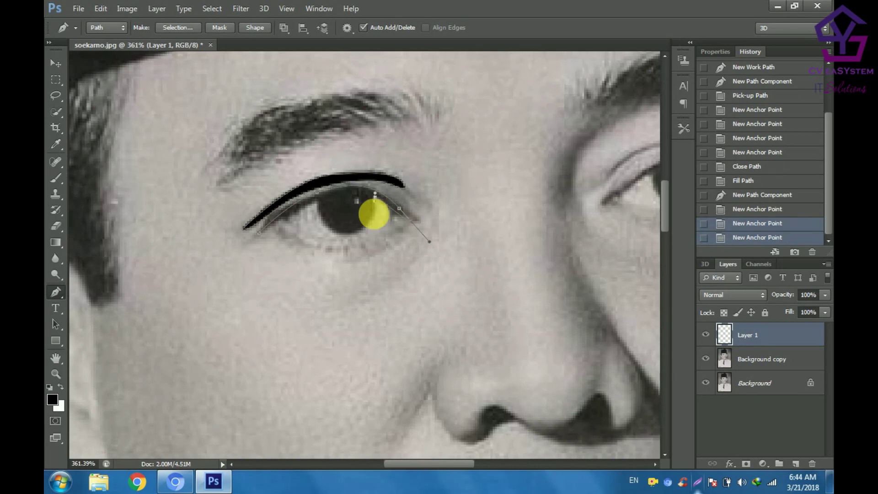
{"action": "left_click", "coordinate": [357, 237]}
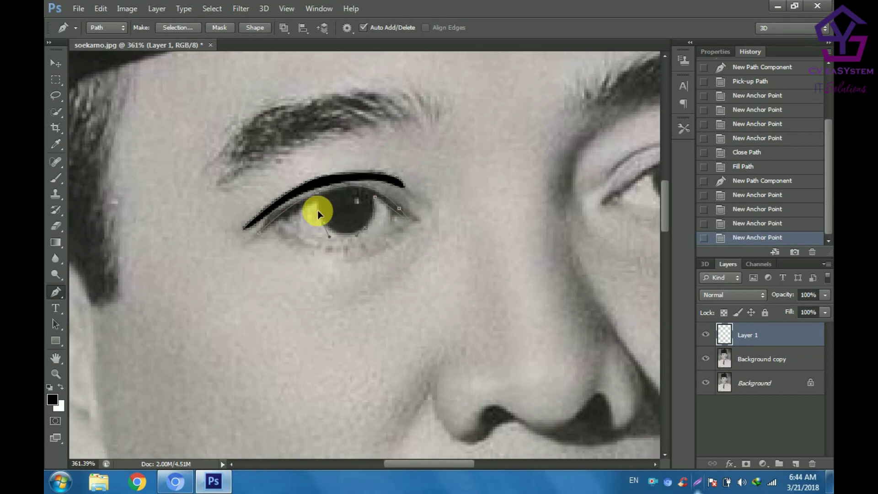
{"action": "left_click", "coordinate": [315, 207]}
{"action": "left_click", "coordinate": [314, 201]}
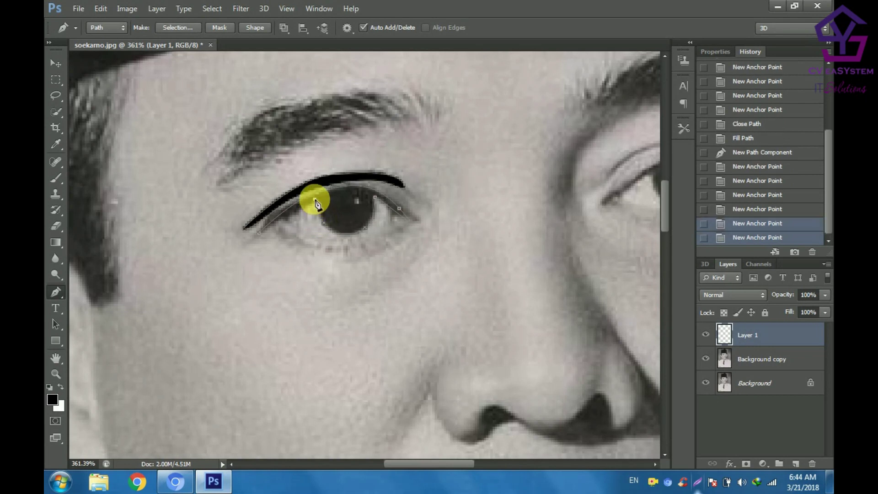
{"action": "left_click", "coordinate": [254, 238]}
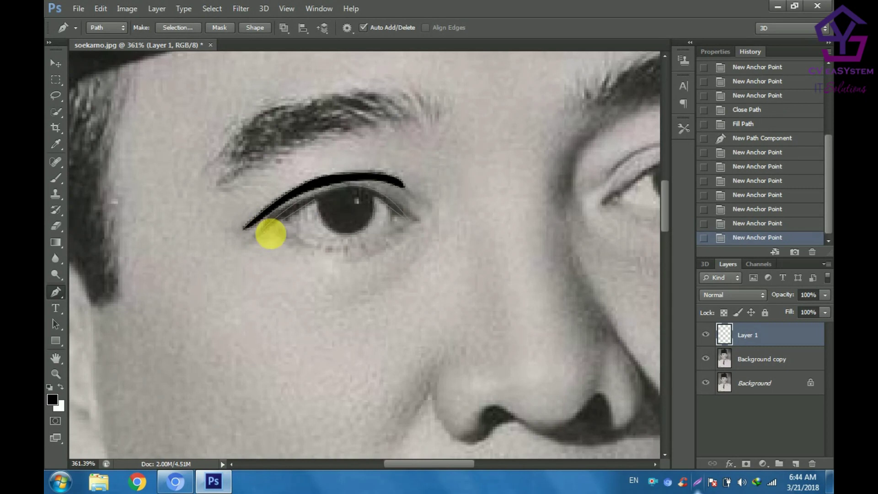
{"action": "left_click", "coordinate": [270, 234]}
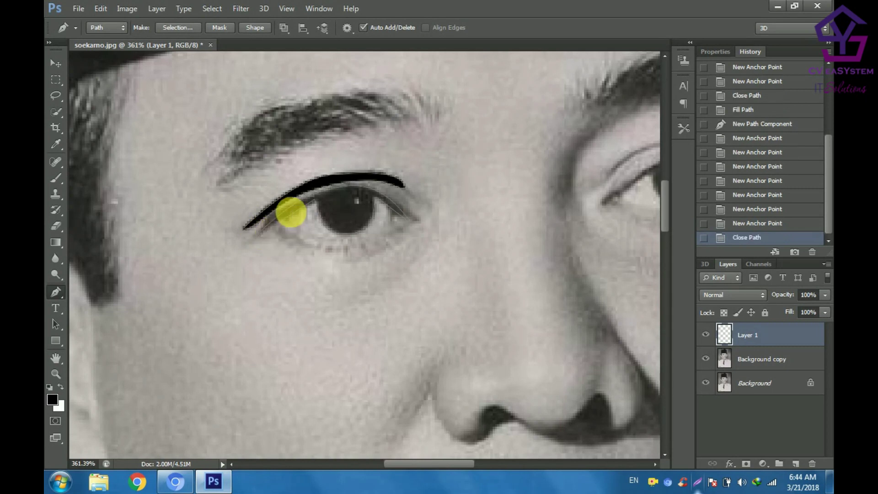
- Fill the lower-lid and iris path with black
{"action": "right_click", "coordinate": [291, 211]}
{"action": "left_click", "coordinate": [313, 257]}
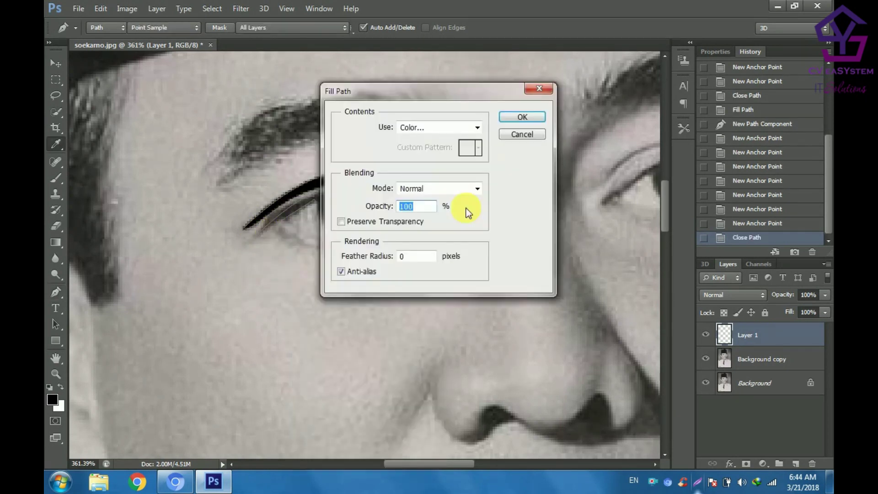
{"action": "left_click", "coordinate": [522, 118]}
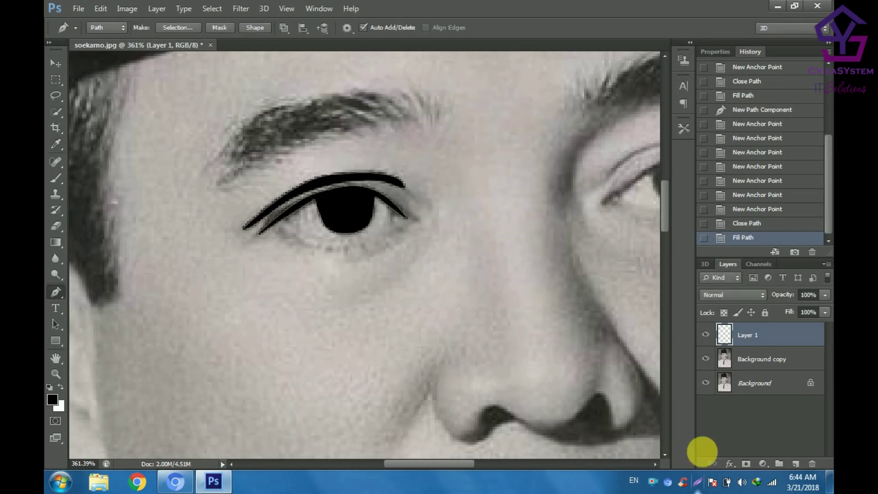
{"action": "left_click", "coordinate": [706, 383]}
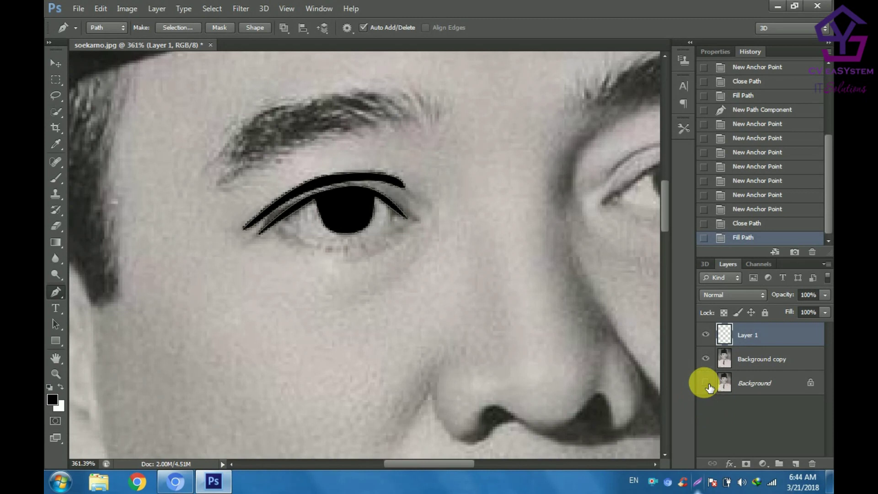
{"action": "left_click", "coordinate": [707, 359]}
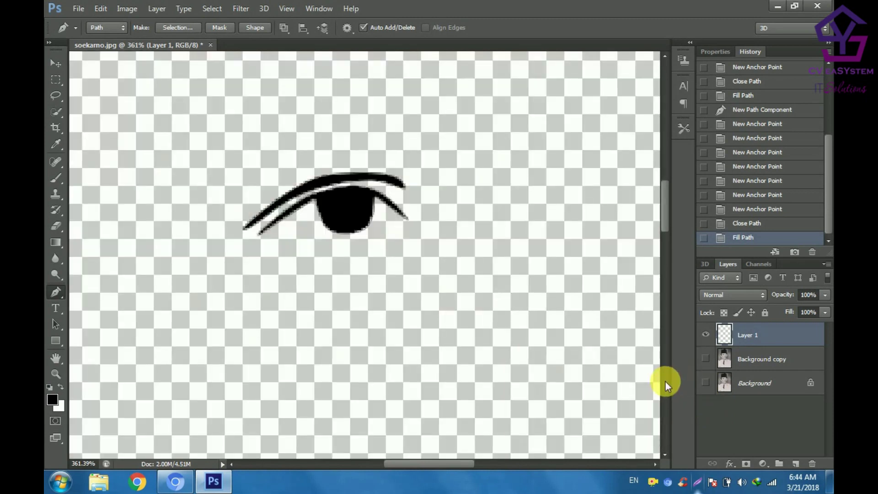
{"action": "scroll", "coordinate": [593, 309], "scroll_direction": "down", "scroll_amount": 1}
{"action": "scroll", "coordinate": [594, 309], "scroll_direction": "down", "scroll_amount": 2}
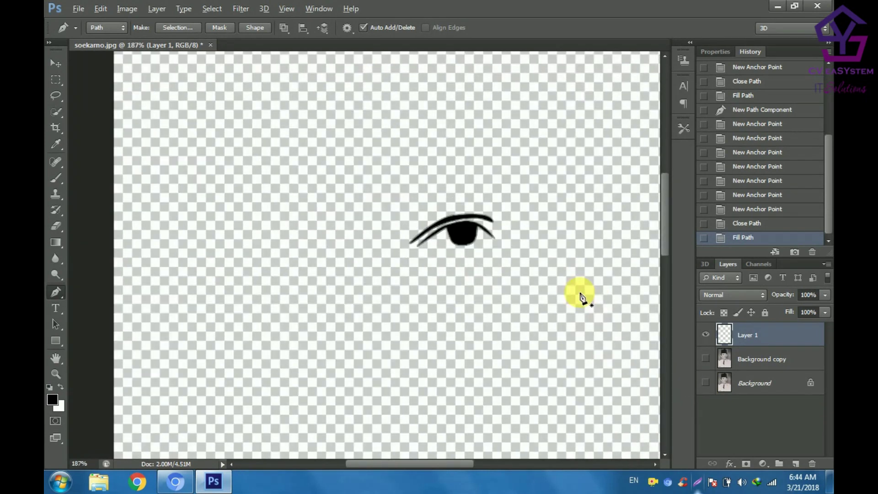
{"action": "scroll", "coordinate": [580, 296], "scroll_direction": "down", "scroll_amount": 1}
{"action": "scroll", "coordinate": [580, 295], "scroll_direction": "down", "scroll_amount": 1}
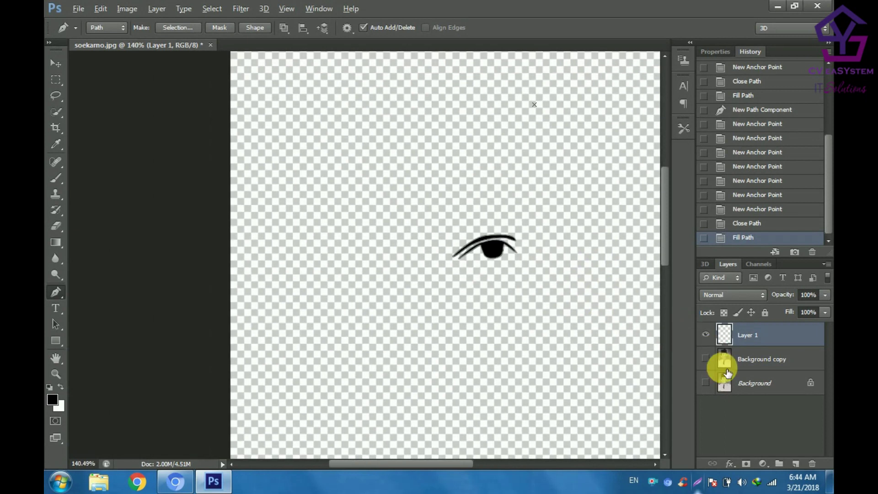
{"action": "left_click", "coordinate": [705, 359]}
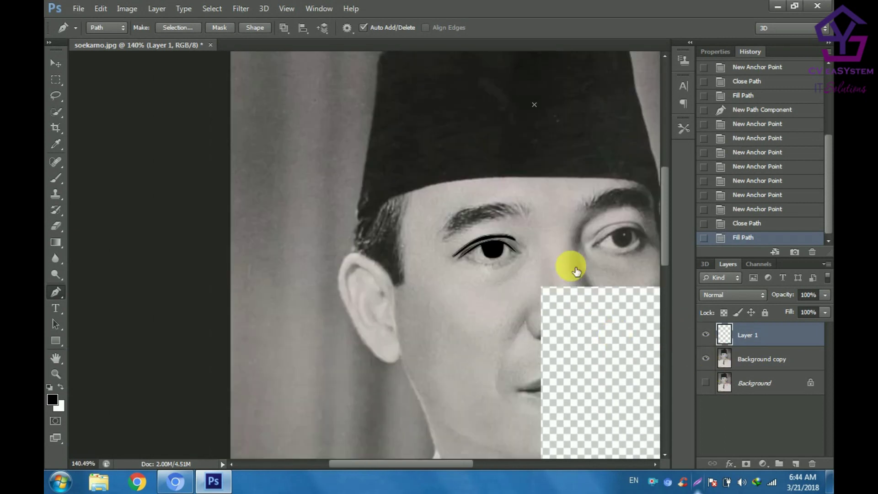
{"action": "scroll", "coordinate": [472, 202], "scroll_direction": "up", "scroll_amount": 2}
{"action": "scroll", "coordinate": [453, 214], "scroll_direction": "up", "scroll_amount": 2}
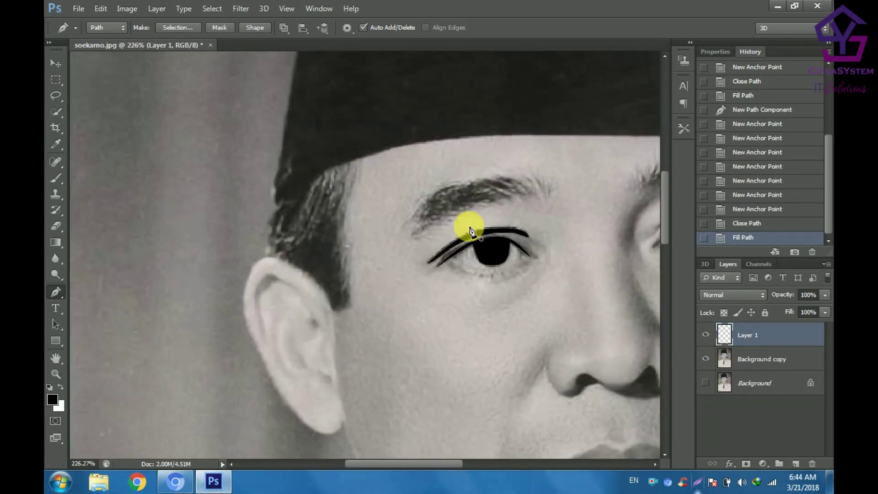
{"action": "scroll", "coordinate": [467, 227], "scroll_direction": "up", "scroll_amount": 1}
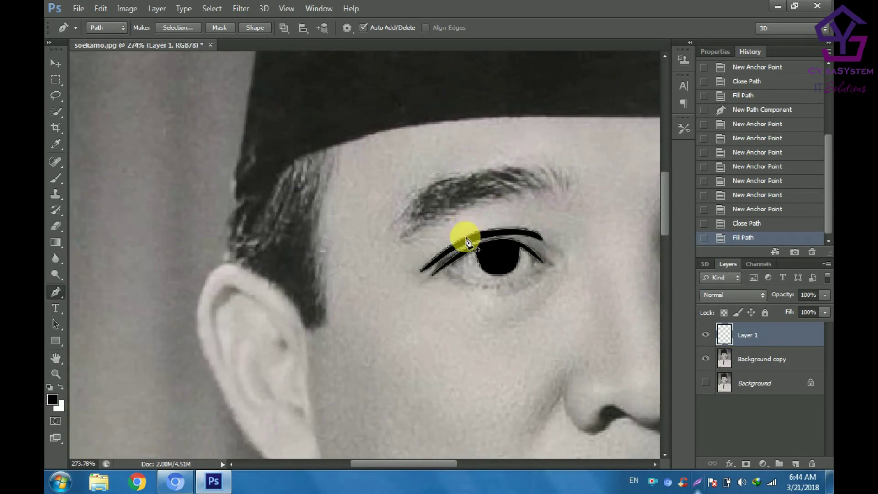
- Outline the left eyebrow with a closed Pen path
{"action": "left_click", "coordinate": [402, 214]}
{"action": "left_click_drag", "start_coordinate": [465, 175], "coordinate": [497, 178]}
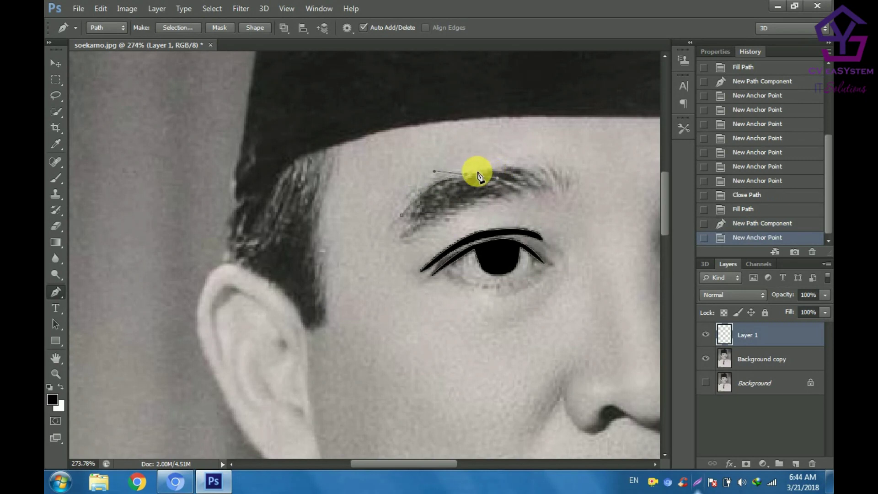
{"action": "left_click", "coordinate": [477, 172]}
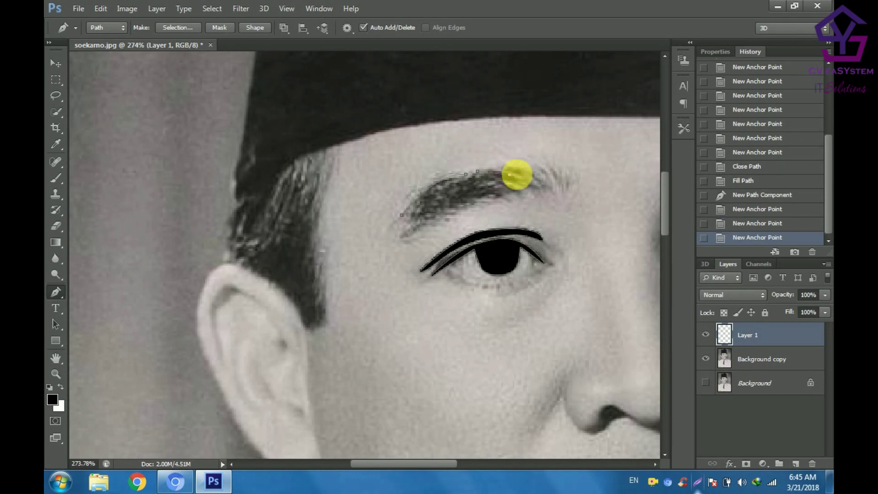
{"action": "left_click", "coordinate": [501, 173]}
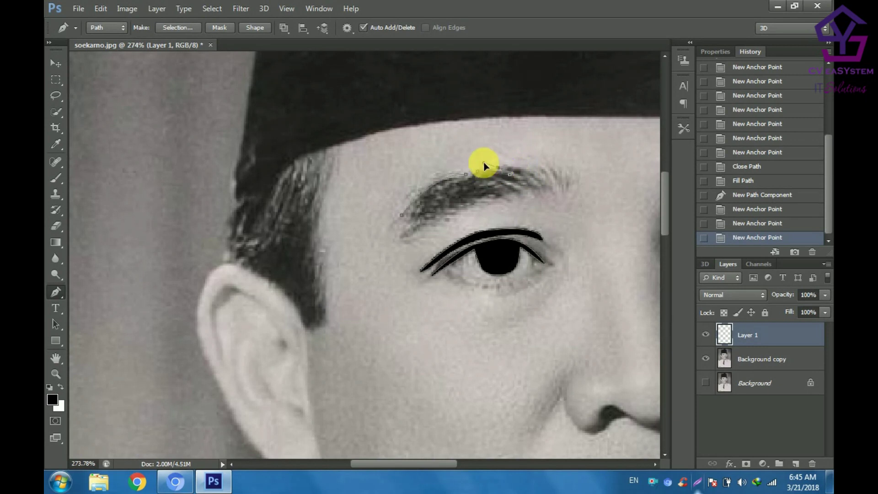
{"action": "left_click", "coordinate": [537, 180]}
{"action": "left_click", "coordinate": [543, 185]}
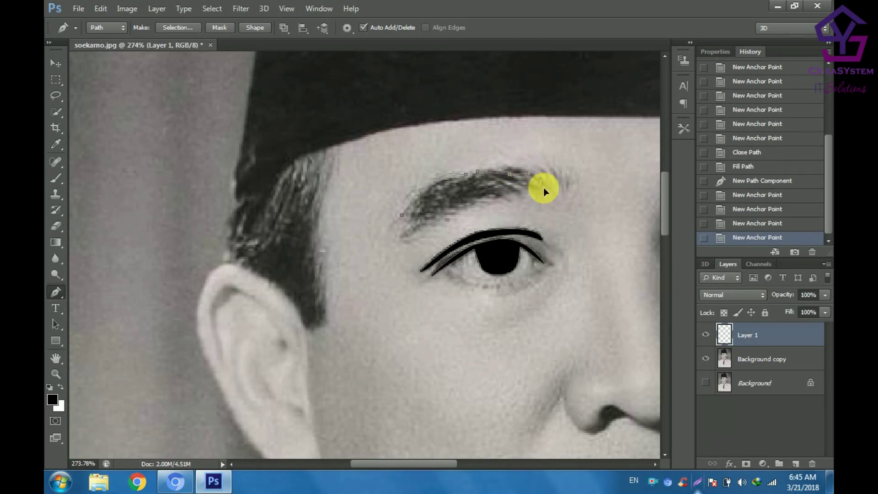
{"action": "left_click", "coordinate": [496, 199]}
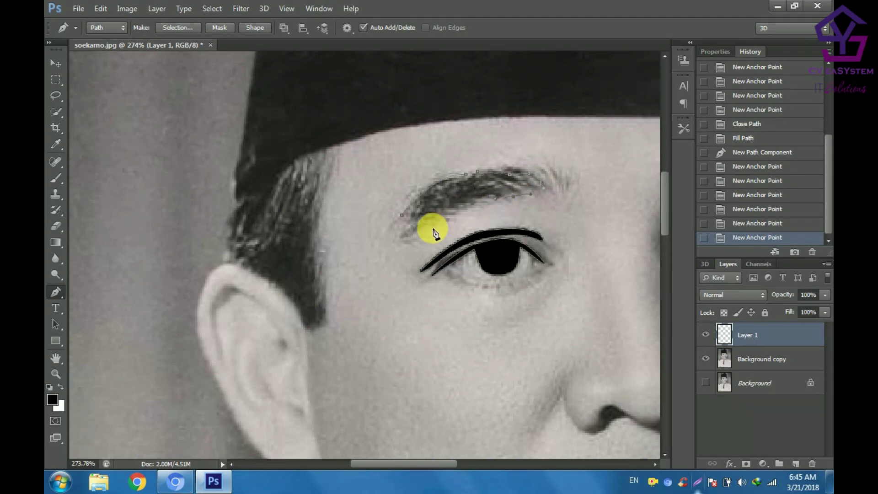
{"action": "left_click", "coordinate": [414, 227]}
{"action": "left_click", "coordinate": [404, 213], "text": "ctrl"}
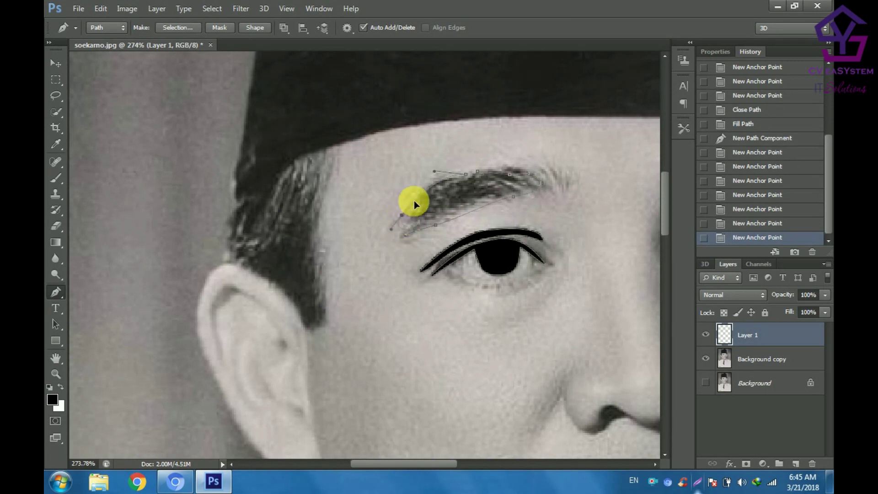
{"action": "left_click_drag", "start_coordinate": [414, 202], "coordinate": [457, 188]}
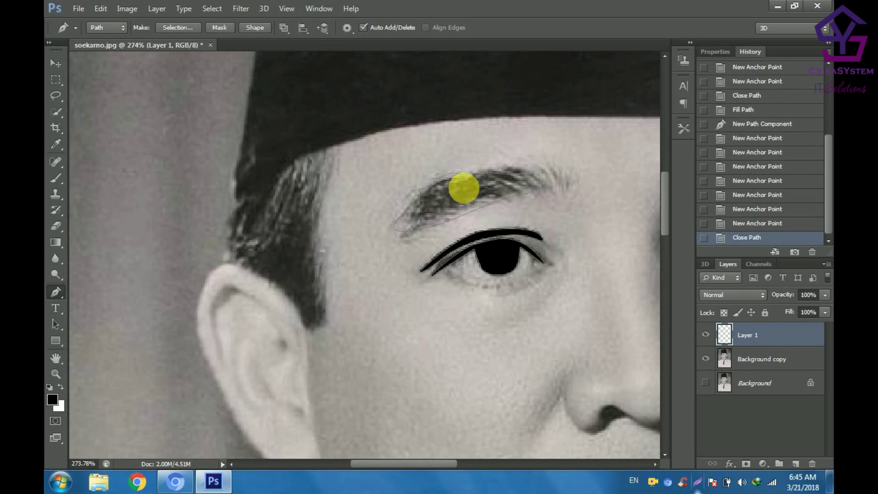
- Fill the left eyebrow path solid black
{"action": "right_click", "coordinate": [464, 183]}
{"action": "left_click", "coordinate": [490, 249]}
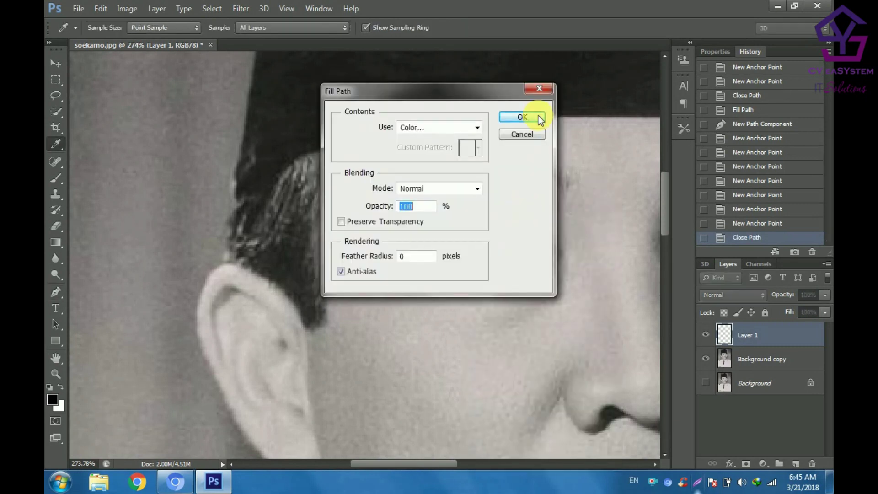
{"action": "left_click", "coordinate": [521, 117]}
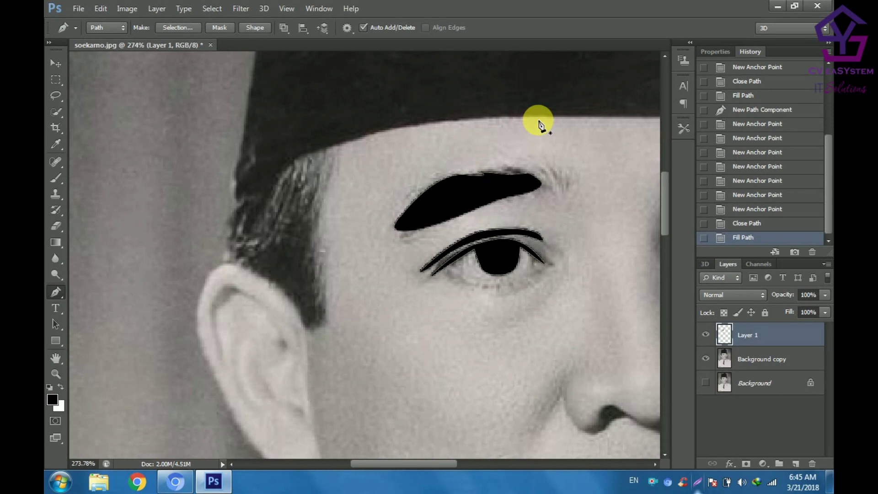
- Trace a closed path along the right eye's upper eyelid
{"action": "scroll", "coordinate": [594, 330], "scroll_direction": "down", "scroll_amount": 3}
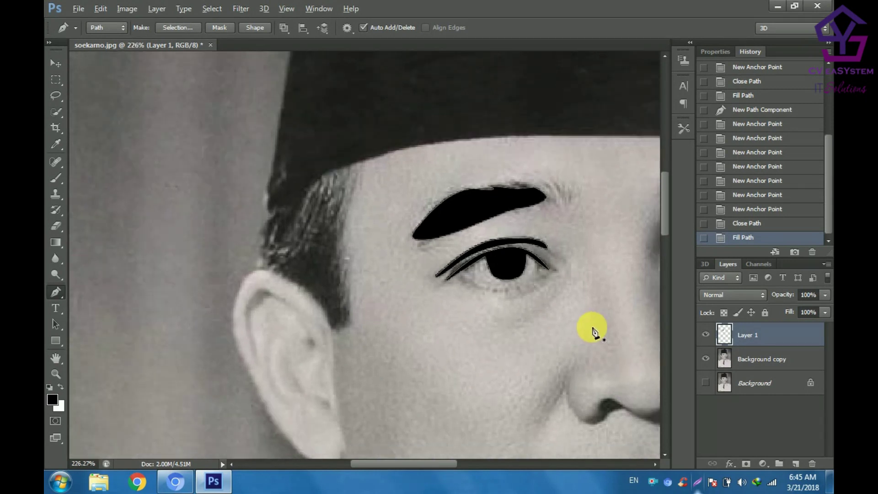
{"action": "scroll", "coordinate": [593, 330], "scroll_direction": "up", "scroll_amount": 1}
{"action": "scroll", "coordinate": [593, 330], "scroll_direction": "up", "scroll_amount": 1}
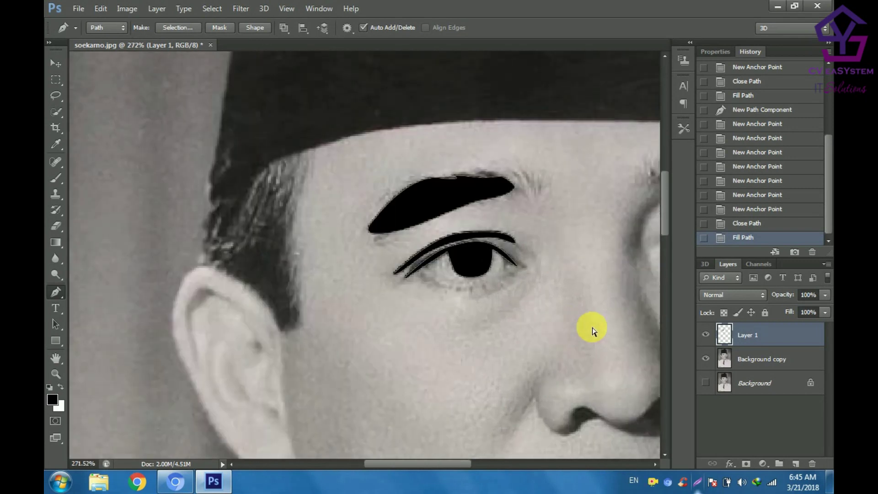
{"action": "scroll", "coordinate": [594, 330], "scroll_direction": "up", "scroll_amount": 2}
{"action": "scroll", "coordinate": [593, 330], "scroll_direction": "right", "scroll_amount": 1}
{"action": "scroll", "coordinate": [594, 330], "scroll_direction": "right", "scroll_amount": 1}
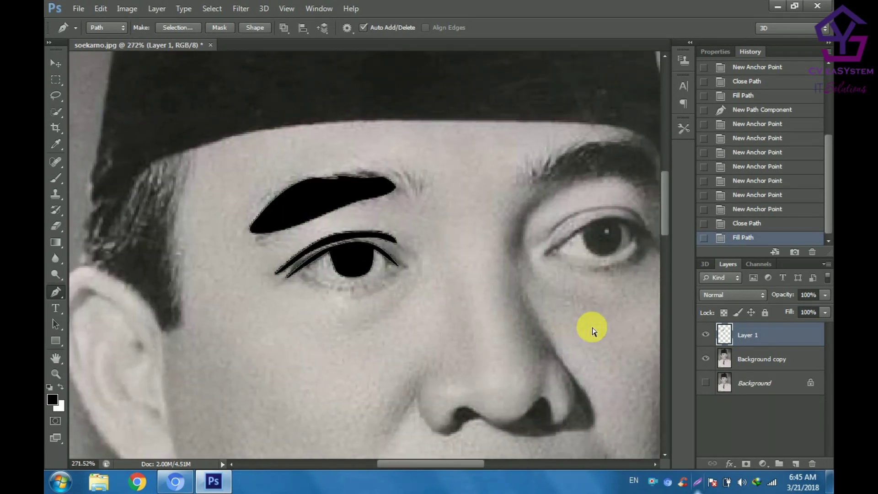
{"action": "scroll", "coordinate": [594, 330], "scroll_direction": "right", "scroll_amount": 1}
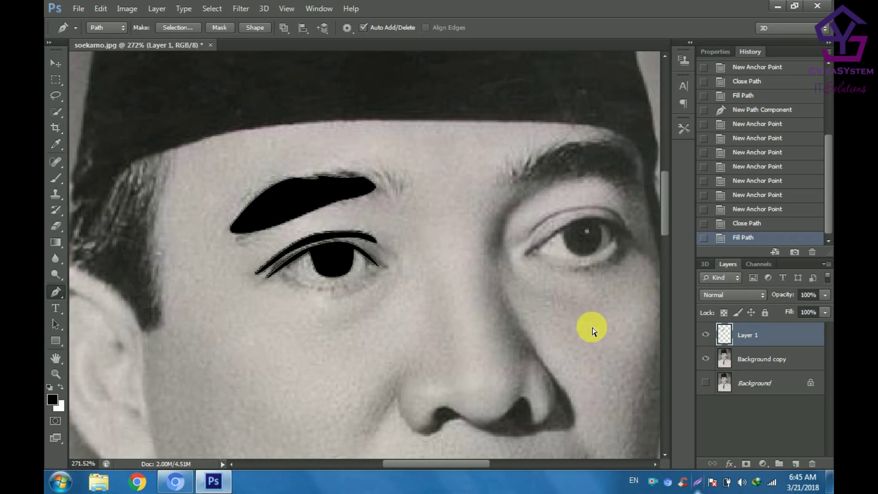
{"action": "scroll", "coordinate": [593, 330], "scroll_direction": "right", "scroll_amount": 1}
{"action": "scroll", "coordinate": [593, 331], "scroll_direction": "right", "scroll_amount": 1}
{"action": "scroll", "coordinate": [593, 330], "scroll_direction": "right", "scroll_amount": 1}
{"action": "scroll", "coordinate": [588, 329], "scroll_direction": "right", "scroll_amount": 1}
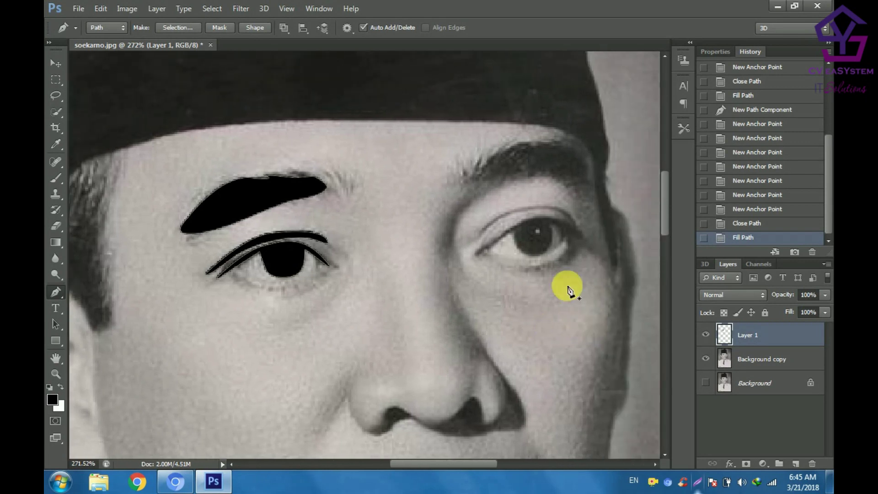
{"action": "scroll", "coordinate": [508, 151], "scroll_direction": "up", "scroll_amount": 3}
{"action": "key", "text": "alt"}
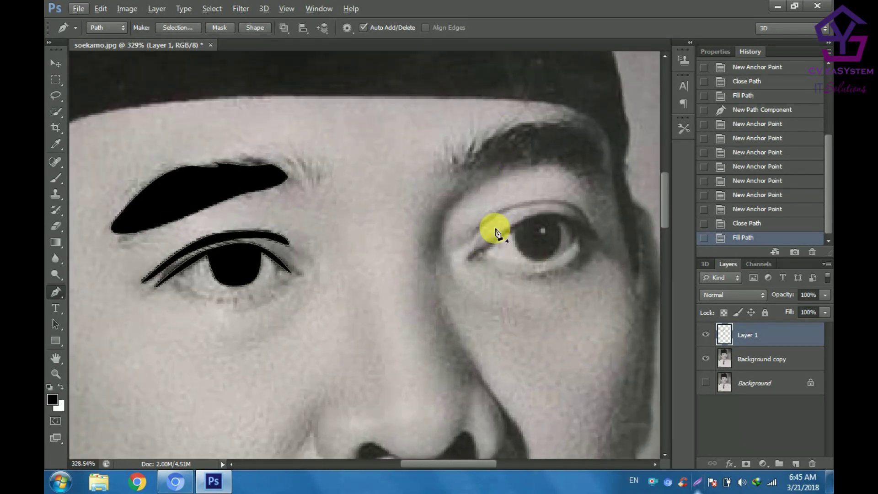
{"action": "left_click", "coordinate": [473, 234]}
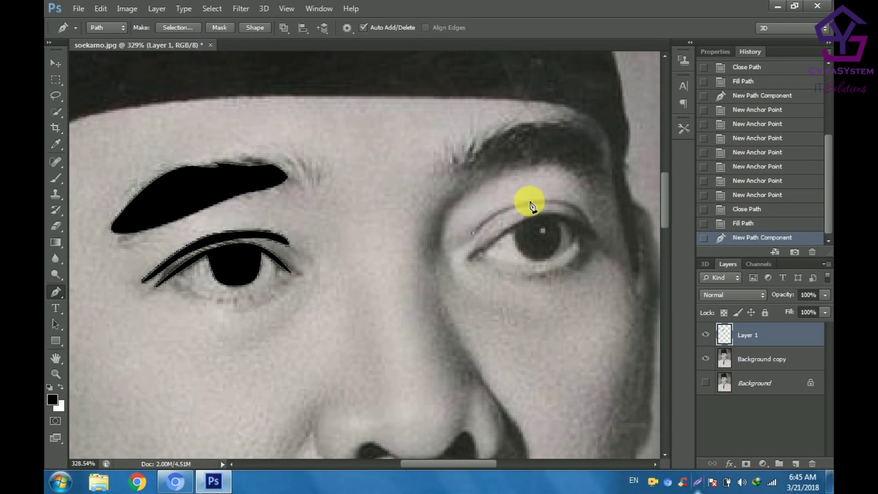
{"action": "left_click_drag", "start_coordinate": [527, 202], "coordinate": [559, 204]}
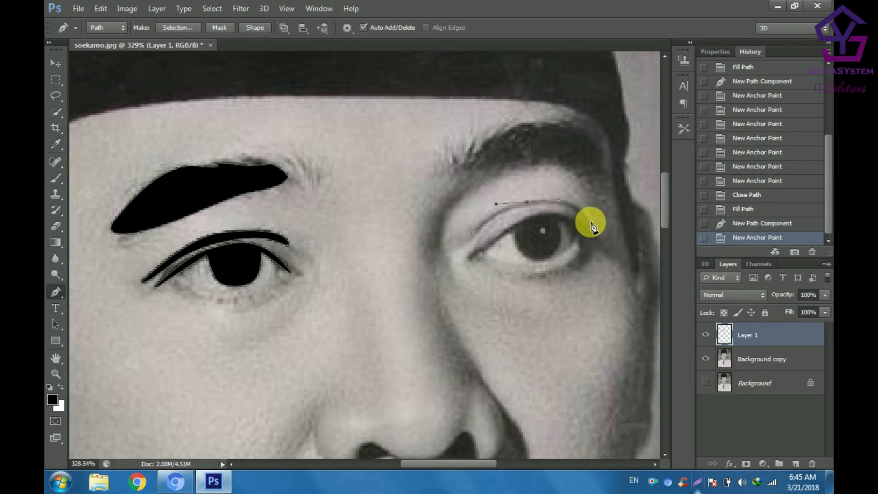
{"action": "left_click_drag", "start_coordinate": [593, 227], "coordinate": [597, 243]}
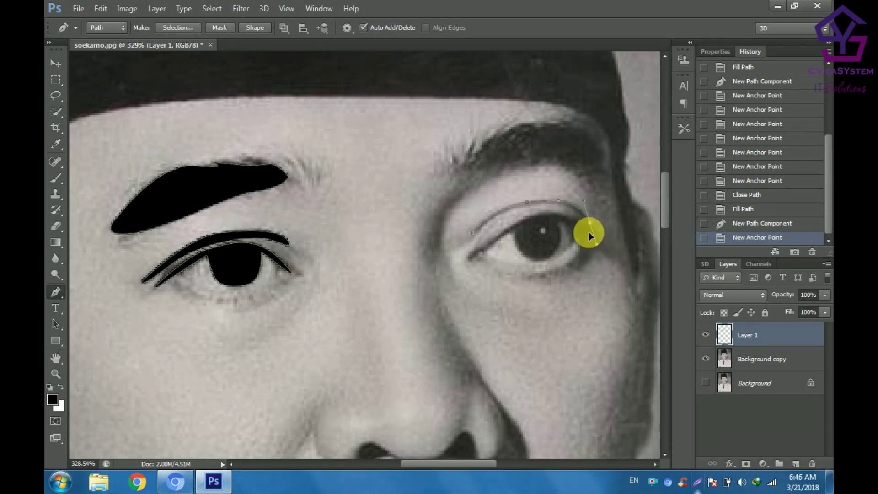
{"action": "left_click", "coordinate": [575, 213]}
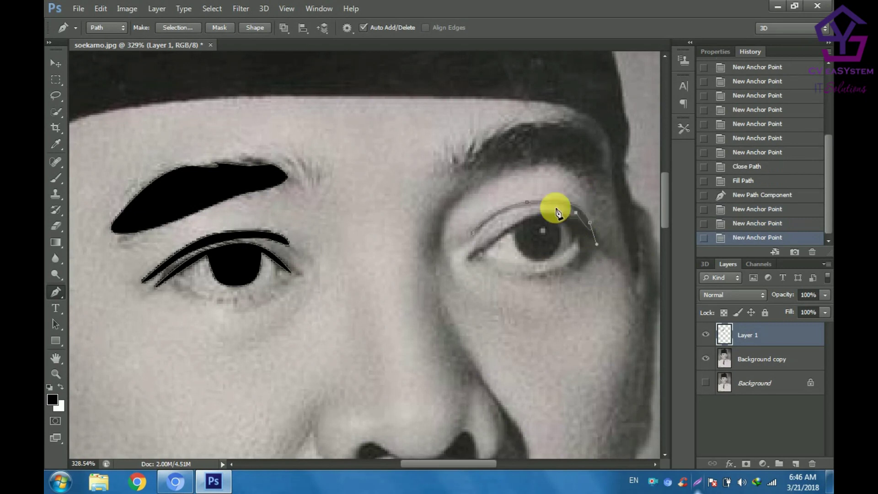
{"action": "left_click", "coordinate": [516, 211]}
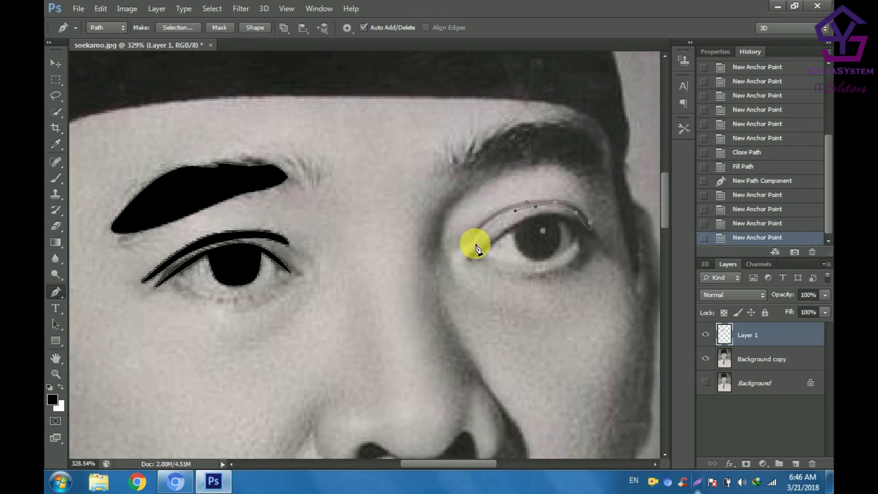
{"action": "left_click_drag", "start_coordinate": [474, 240], "coordinate": [462, 243]}
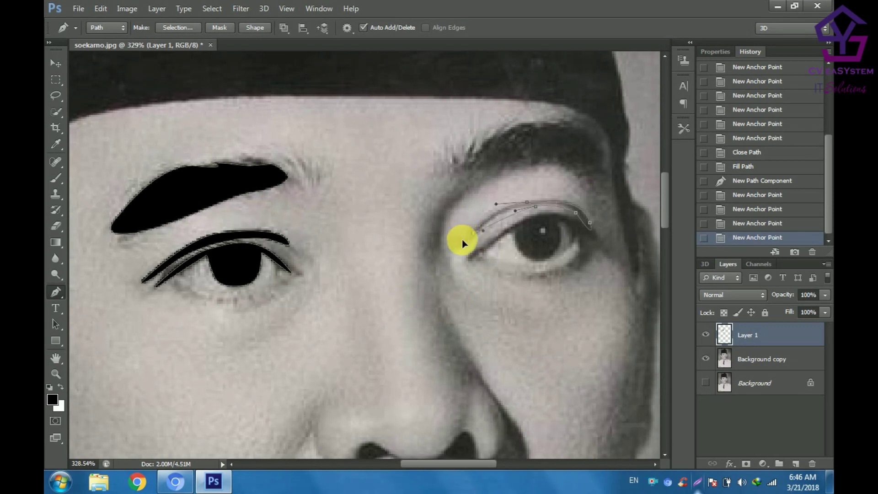
{"action": "left_click", "coordinate": [498, 206]}
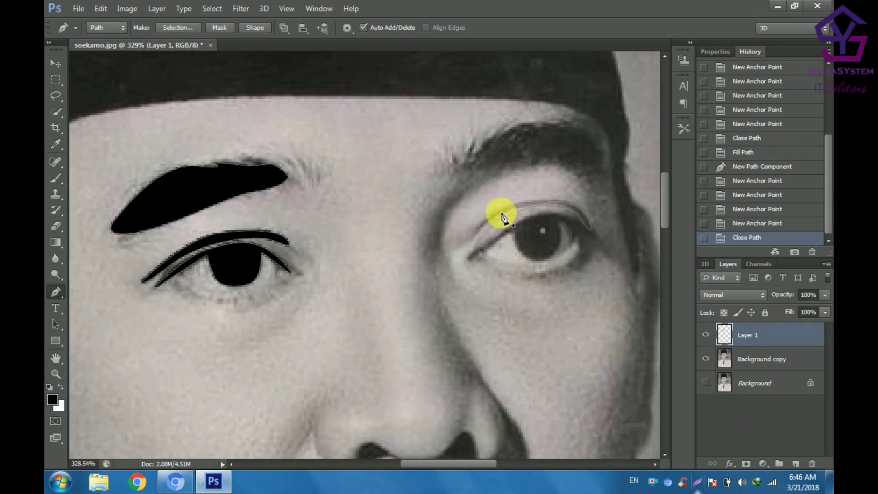
- Fill the right upper-eyelid path with black
{"action": "right_click", "coordinate": [502, 210]}
{"action": "left_click", "coordinate": [526, 254]}
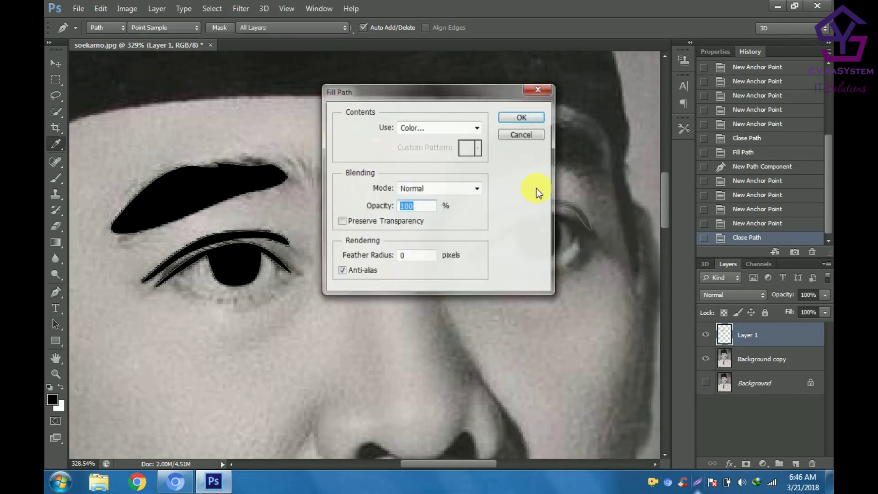
{"action": "left_click", "coordinate": [518, 119]}
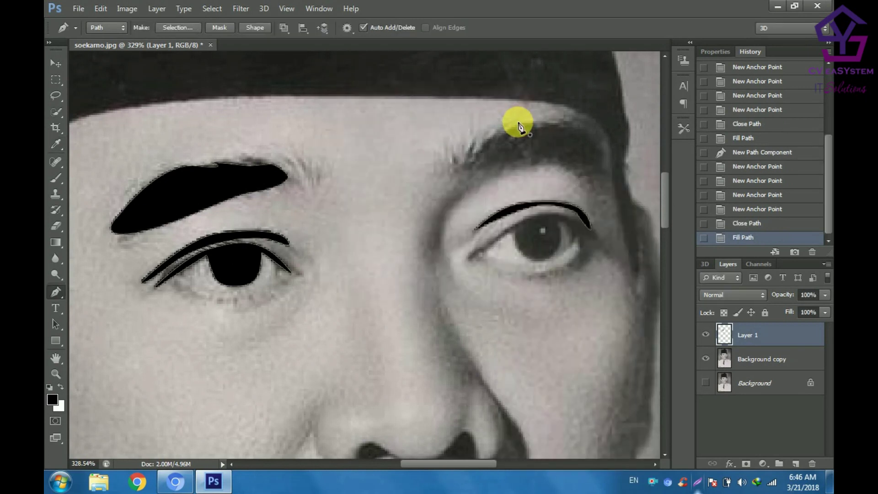
- Trace a closed path around the right eye's lower lid and iris
{"action": "left_click", "coordinate": [470, 257]}
{"action": "left_click_drag", "start_coordinate": [541, 216], "coordinate": [562, 216]}
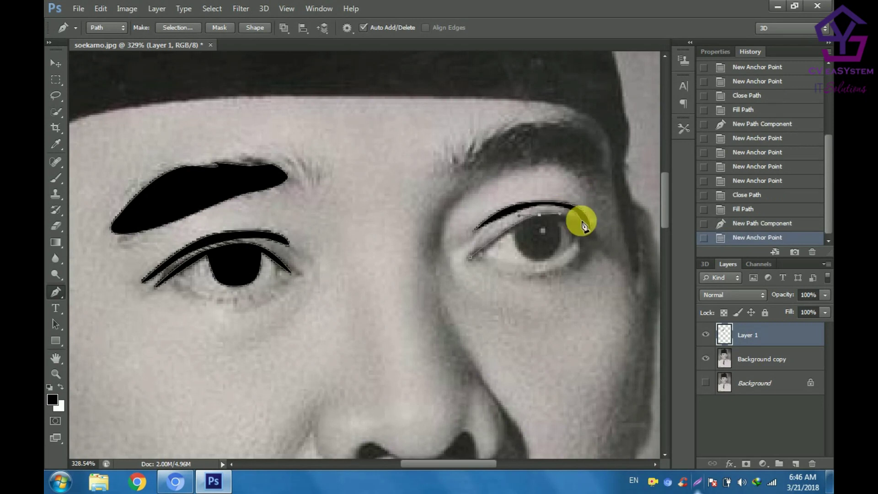
{"action": "left_click", "coordinate": [580, 225]}
{"action": "left_click", "coordinate": [560, 225]}
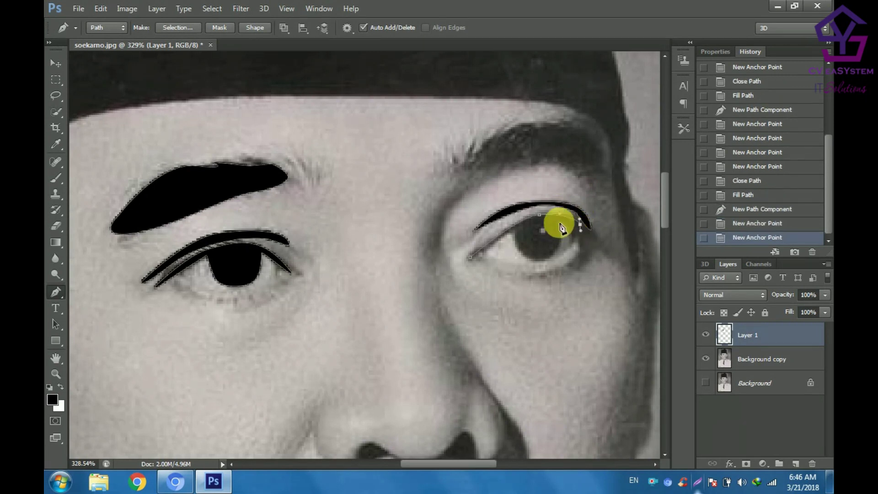
{"action": "left_click_drag", "start_coordinate": [562, 241], "coordinate": [555, 251]}
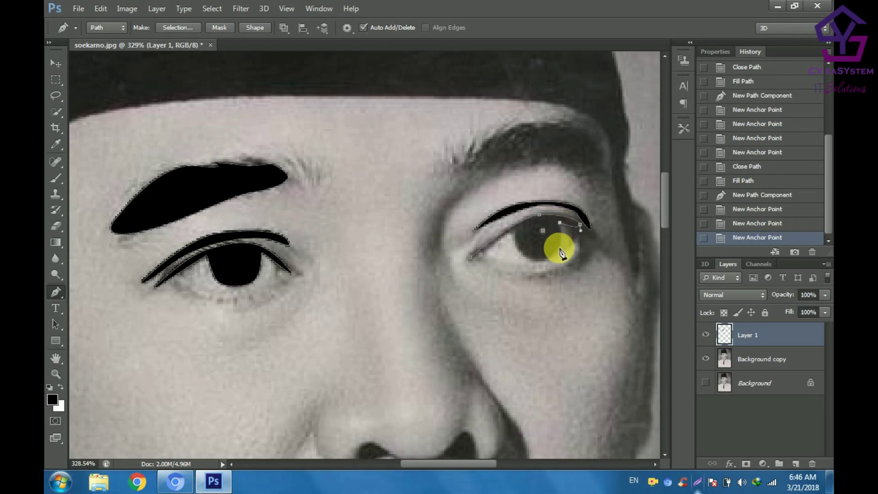
{"action": "left_click", "coordinate": [523, 246]}
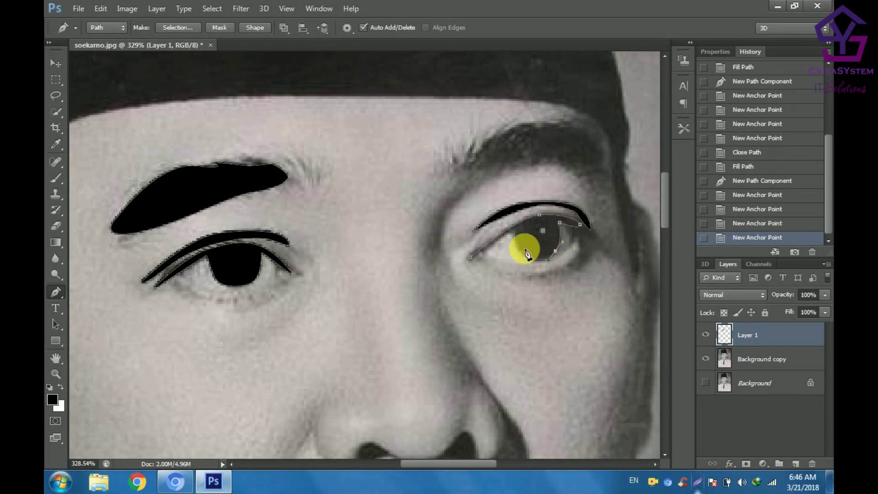
{"action": "mouse_move", "coordinate": [514, 237]}
{"action": "left_mouse_down"}
{"action": "mouse_move", "coordinate": [504, 223]}
{"action": "mouse_move", "coordinate": [517, 251]}
{"action": "left_mouse_up"}
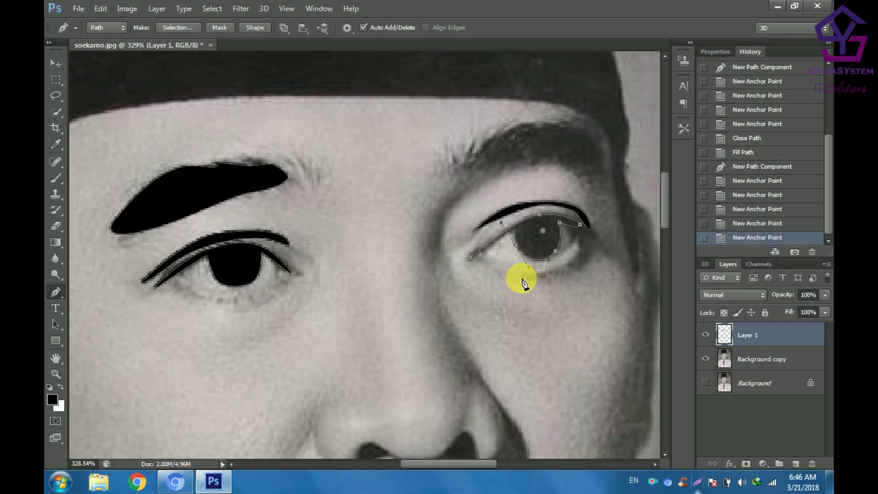
{"action": "left_click", "coordinate": [520, 251]}
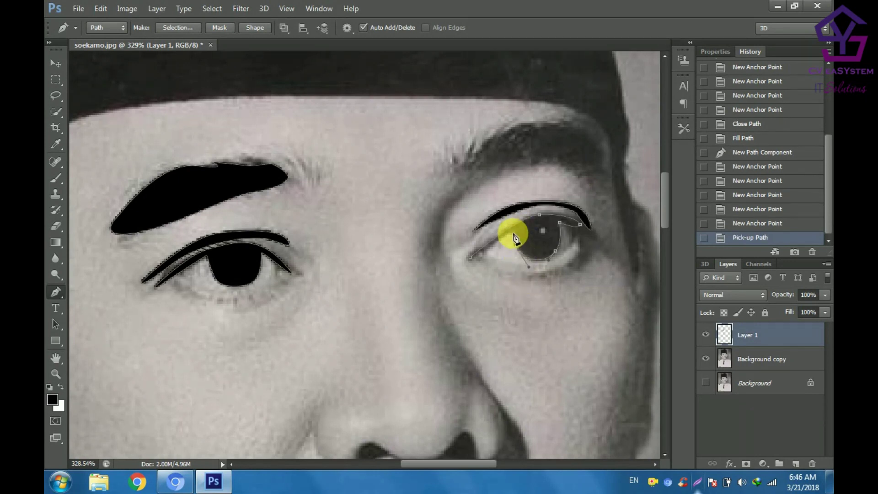
{"action": "left_click", "coordinate": [515, 245]}
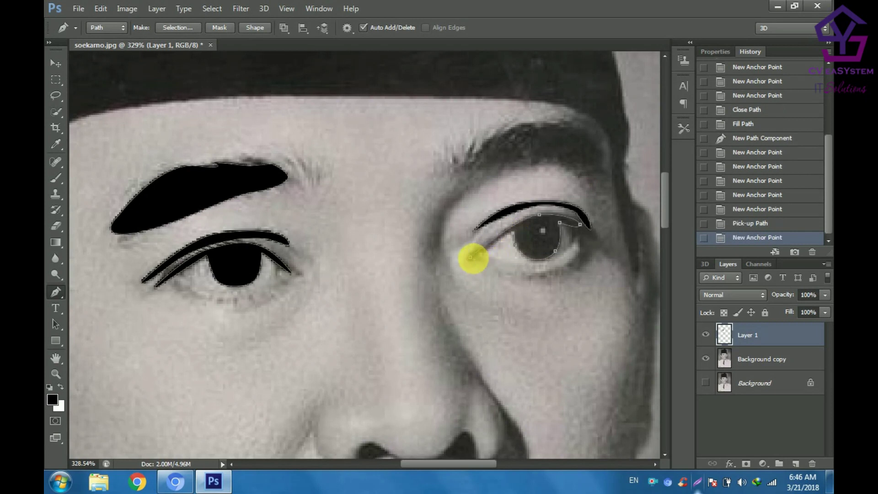
{"action": "left_click", "coordinate": [471, 258]}
{"action": "left_click_drag", "start_coordinate": [474, 243], "coordinate": [496, 232]}
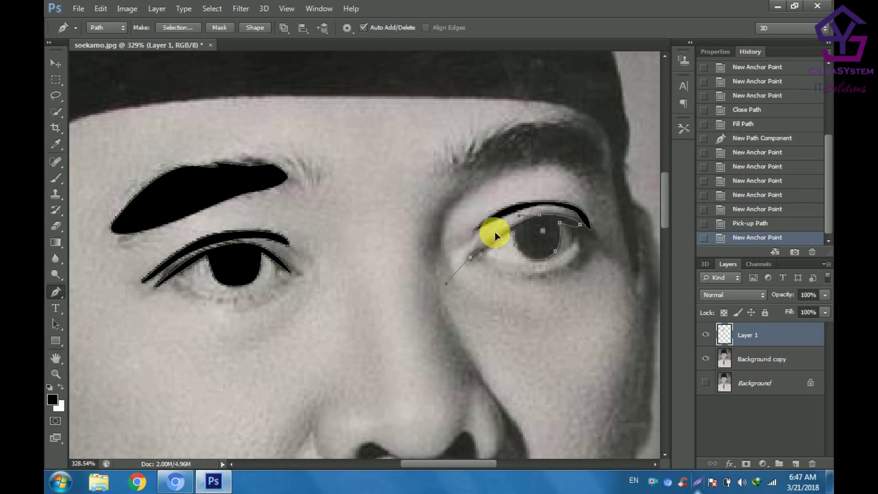
{"action": "left_click", "coordinate": [551, 230]}
- Fill the right eye path with black and start the right eyebrow outline
{"action": "right_click", "coordinate": [553, 234]}
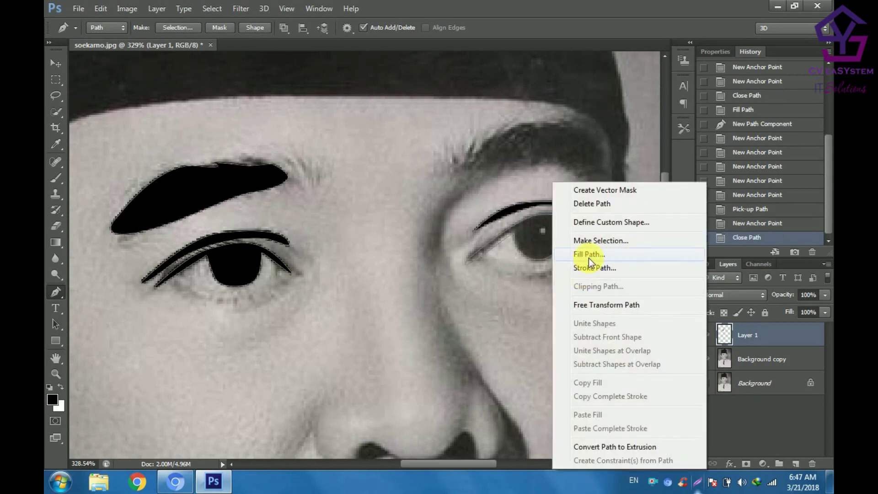
{"action": "left_click", "coordinate": [589, 257]}
{"action": "left_click", "coordinate": [524, 118]}
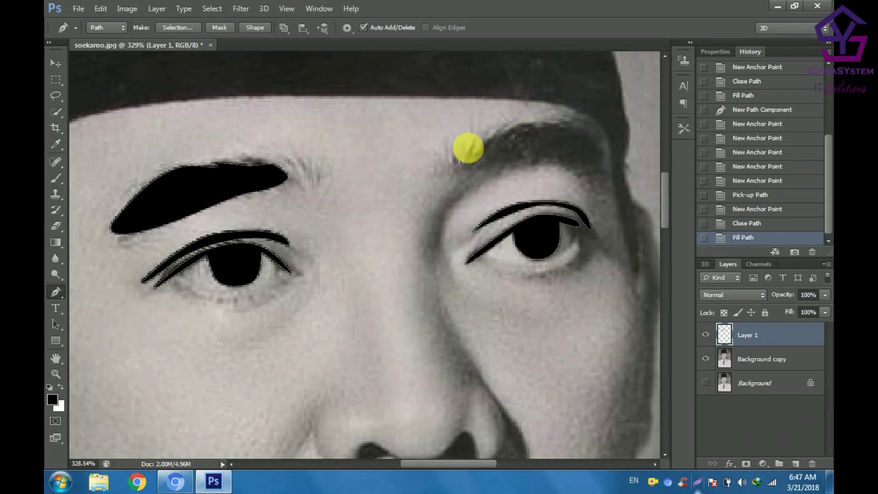
{"action": "left_click", "coordinate": [466, 145]}
- Complete a closed Pen outline around the right eyebrow
{"action": "left_click", "coordinate": [472, 150]}
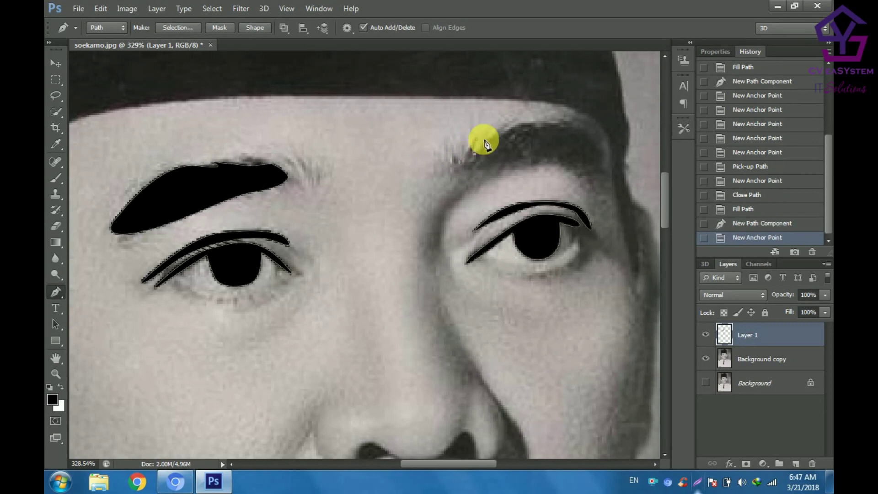
{"action": "left_click", "coordinate": [477, 139]}
{"action": "left_click", "coordinate": [499, 134]}
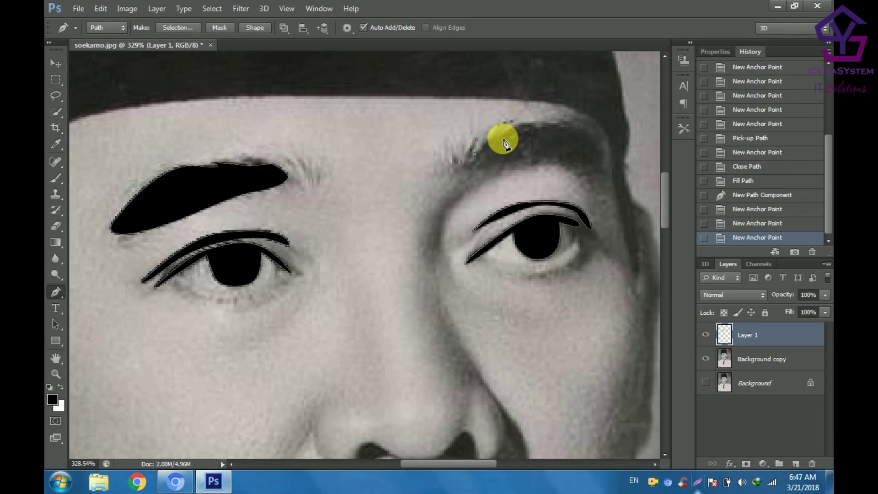
{"action": "left_click", "coordinate": [499, 139]}
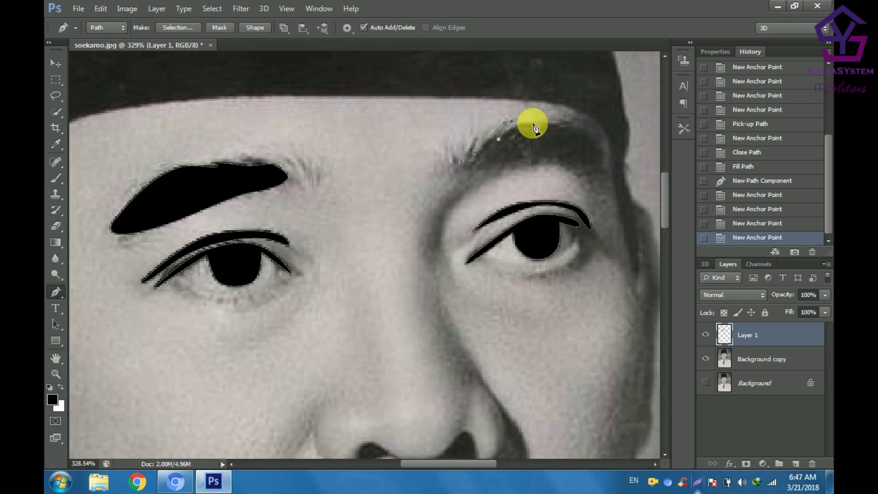
{"action": "mouse_move", "coordinate": [589, 135]}
{"action": "left_mouse_down"}
{"action": "mouse_move", "coordinate": [613, 173]}
{"action": "mouse_move", "coordinate": [566, 173]}
{"action": "left_mouse_up"}
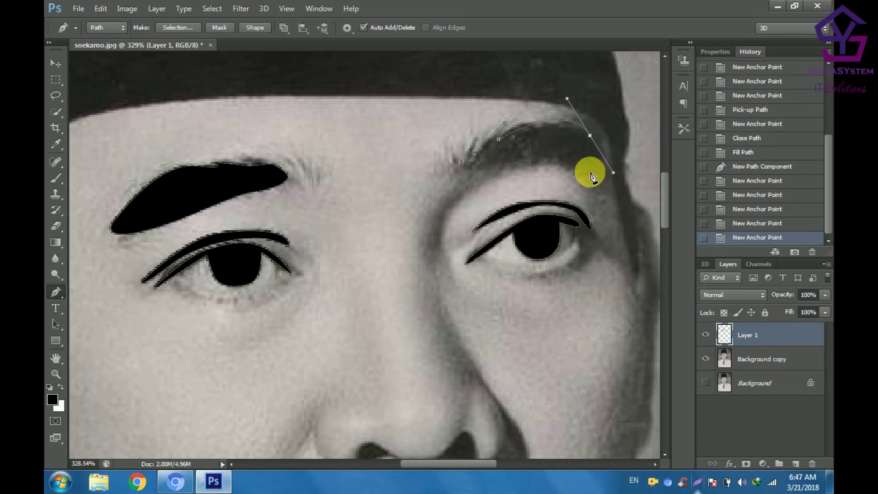
{"action": "left_click_drag", "start_coordinate": [567, 172], "coordinate": [572, 176]}
{"action": "left_click_drag", "start_coordinate": [517, 163], "coordinate": [457, 168]}
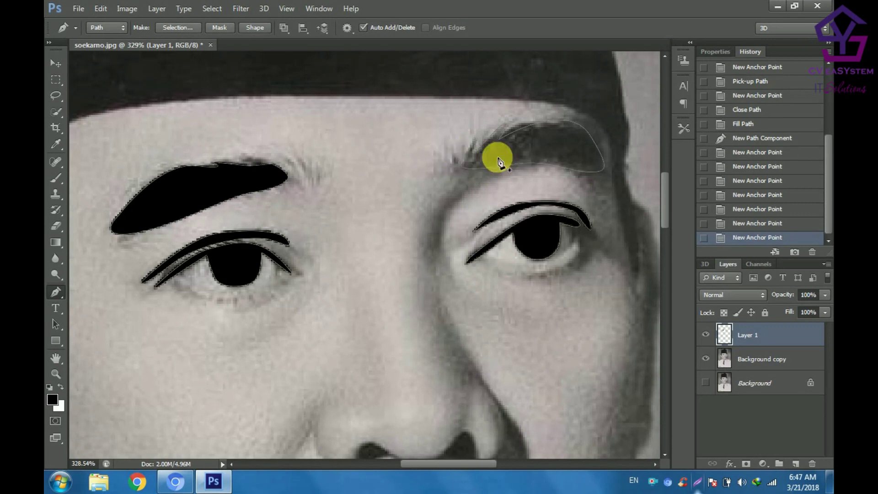
{"action": "left_click", "coordinate": [498, 139]}
- Fill the right eyebrow path with black
{"action": "right_click", "coordinate": [522, 147]}
{"action": "left_click", "coordinate": [558, 215]}
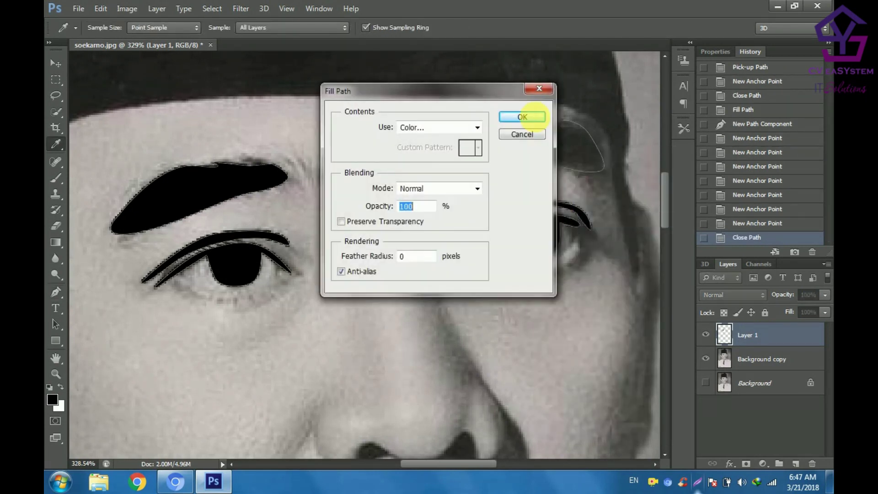
{"action": "key", "text": "Return"}
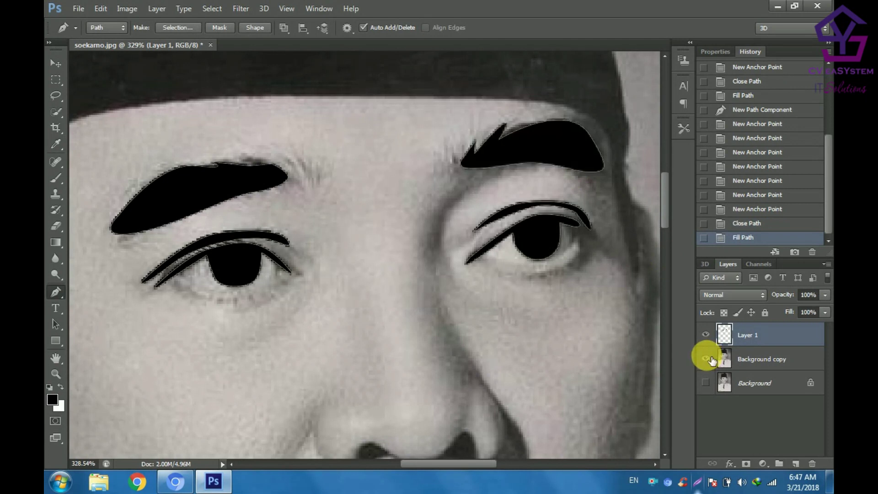
{"action": "left_click", "coordinate": [707, 359]}
{"action": "scroll", "coordinate": [565, 320], "scroll_direction": "down", "scroll_amount": 3}
{"action": "scroll", "coordinate": [560, 318], "scroll_direction": "down", "scroll_amount": 2}
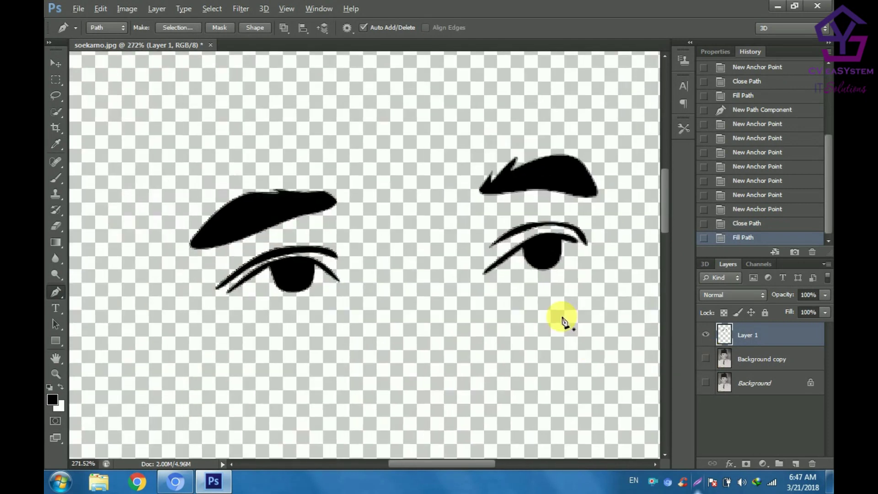
{"action": "scroll", "coordinate": [555, 315], "scroll_direction": "down", "scroll_amount": 2}
{"action": "scroll", "coordinate": [555, 315], "scroll_direction": "down", "scroll_amount": 1}
{"action": "scroll", "coordinate": [555, 314], "scroll_direction": "down", "scroll_amount": 1}
{"action": "scroll", "coordinate": [555, 315], "scroll_direction": "down", "scroll_amount": 1}
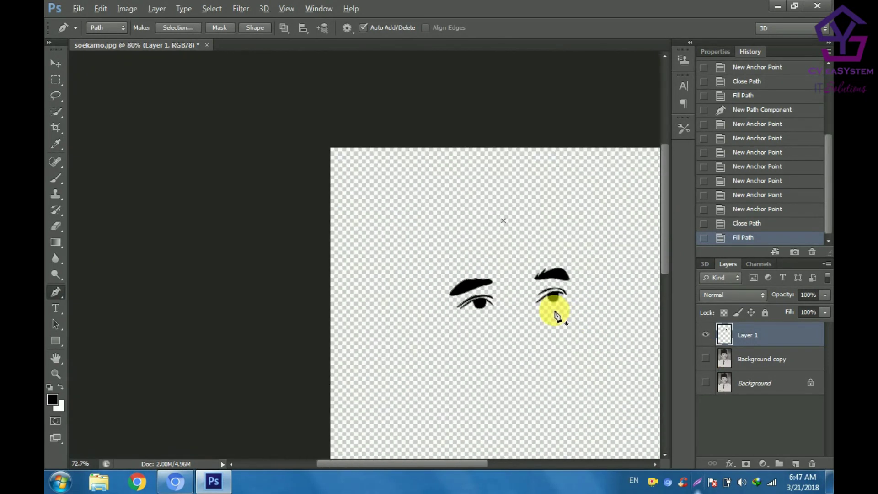
{"action": "scroll", "coordinate": [556, 314], "scroll_direction": "down", "scroll_amount": 1}
{"action": "scroll", "coordinate": [343, 209], "scroll_direction": "up", "scroll_amount": 1}
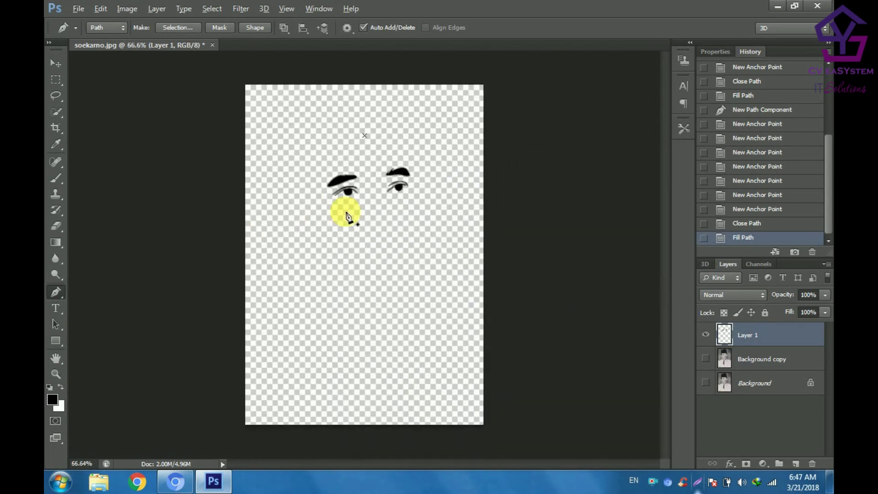
{"action": "scroll", "coordinate": [370, 216], "scroll_direction": "up", "scroll_amount": 1}
{"action": "scroll", "coordinate": [370, 216], "scroll_direction": "up", "scroll_amount": 1}
{"action": "scroll", "coordinate": [392, 206], "scroll_direction": "up", "scroll_amount": 1}
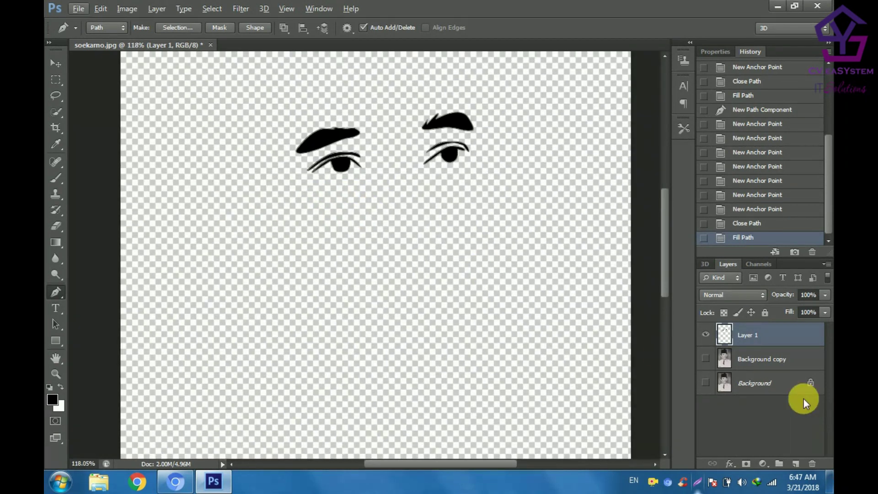
{"action": "left_click", "coordinate": [705, 359]}
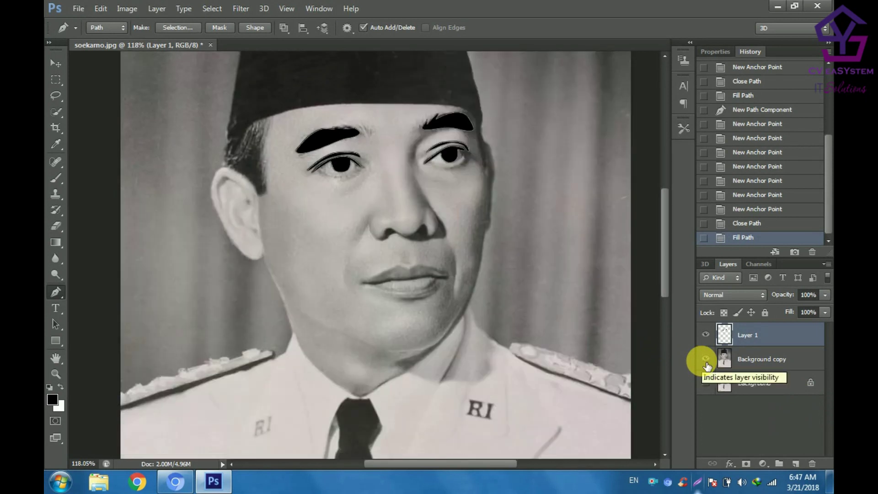
{"action": "scroll", "coordinate": [456, 274], "scroll_direction": "up", "scroll_amount": 1}
{"action": "scroll", "coordinate": [460, 260], "scroll_direction": "up", "scroll_amount": 2}
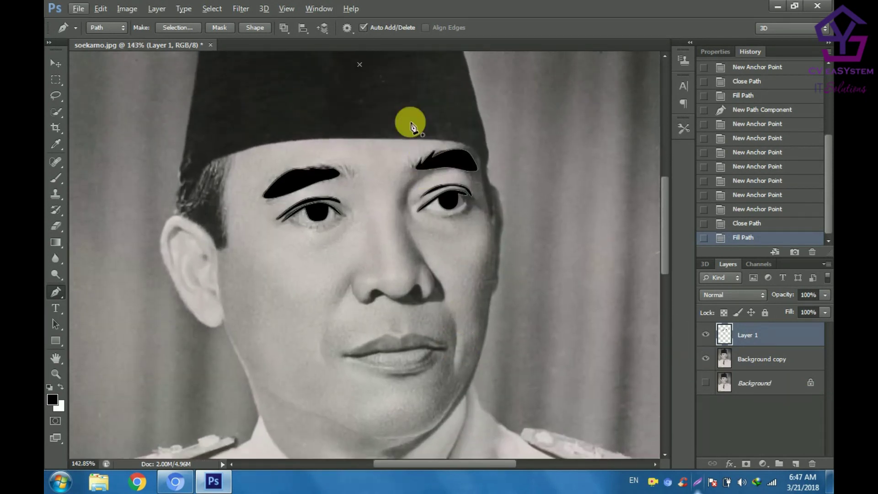
{"action": "scroll", "coordinate": [235, 245], "scroll_direction": "up", "scroll_amount": 1}
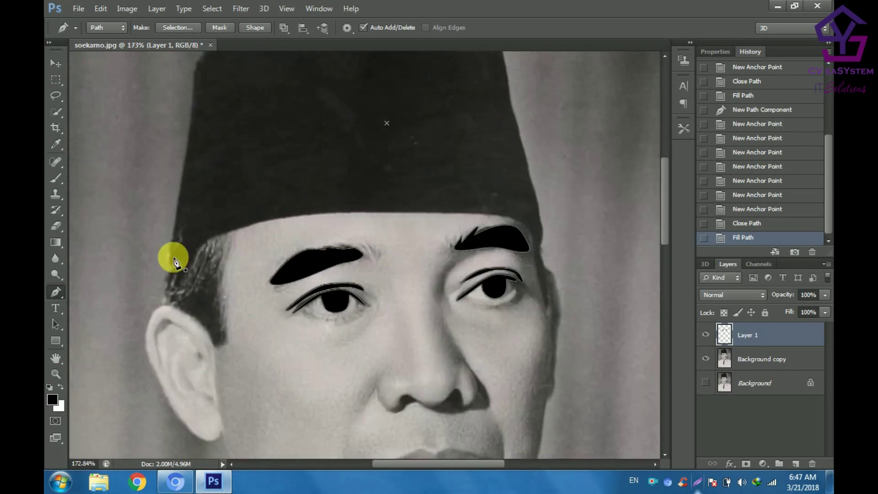
{"action": "scroll", "coordinate": [172, 261], "scroll_direction": "up", "scroll_amount": 1}
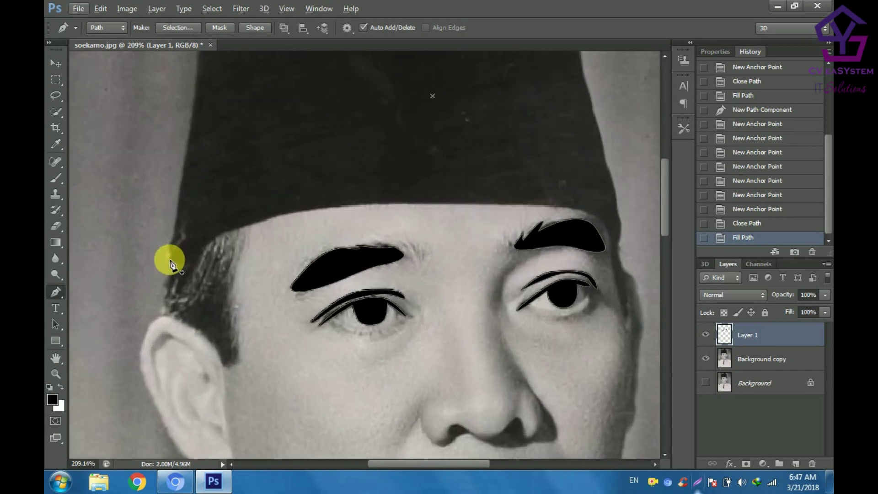
- Start the hat path above the left ear and trace it along the hat's lower brim
{"action": "left_click", "coordinate": [164, 312]}
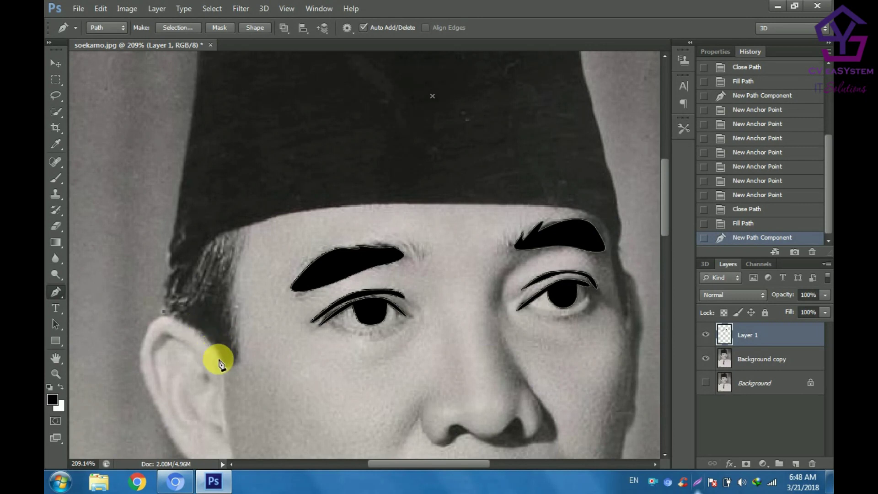
{"action": "left_click_drag", "start_coordinate": [221, 364], "coordinate": [226, 400]}
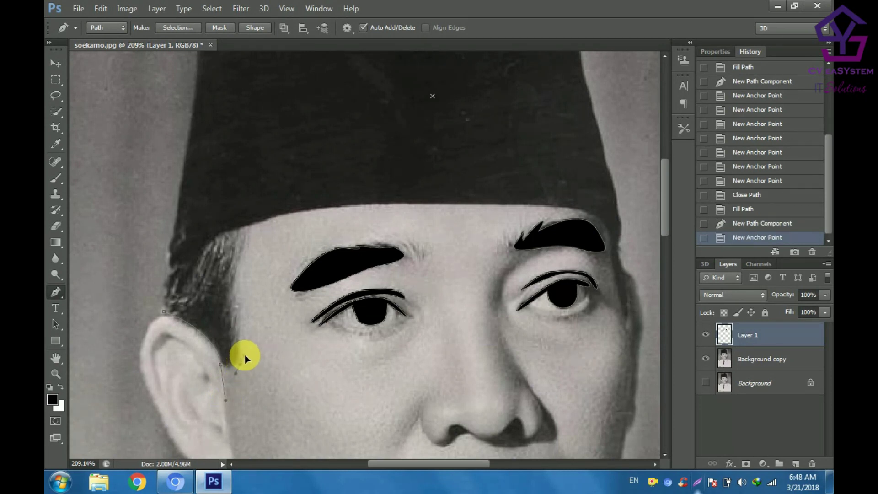
{"action": "left_click", "coordinate": [245, 358]}
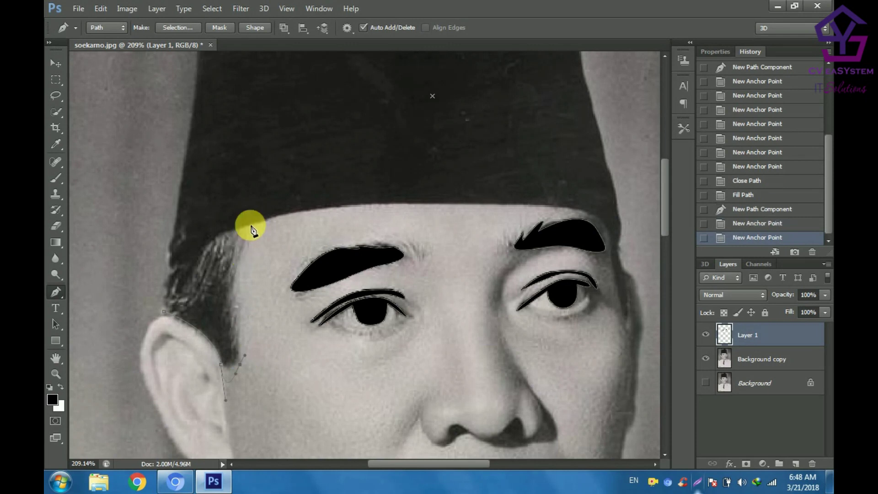
{"action": "left_click", "coordinate": [278, 218]}
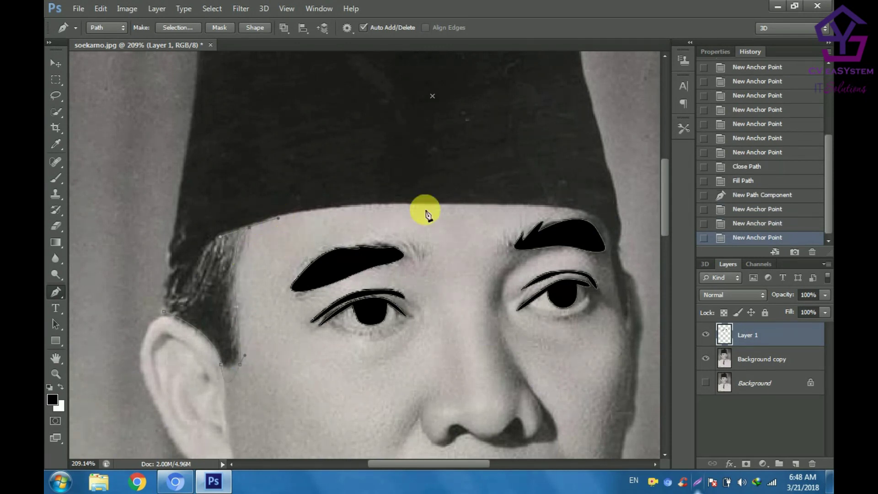
{"action": "left_click_drag", "start_coordinate": [562, 208], "coordinate": [653, 233]}
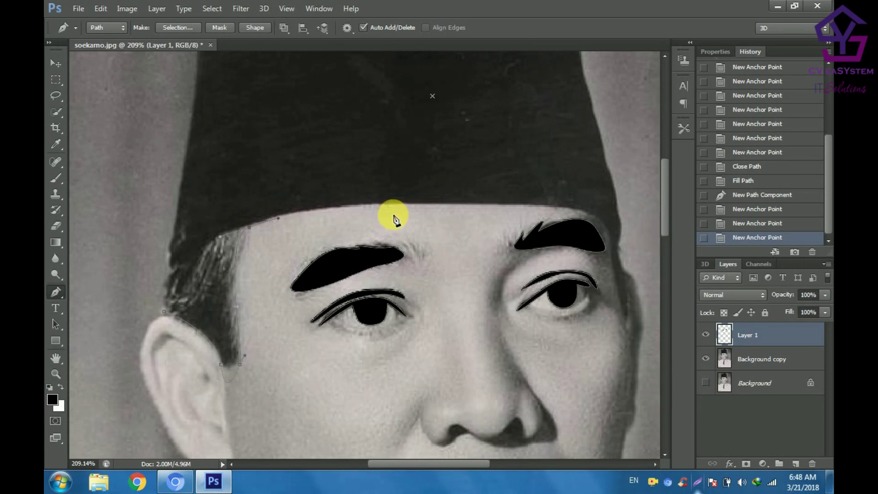
{"action": "left_click_drag", "start_coordinate": [506, 205], "coordinate": [582, 208]}
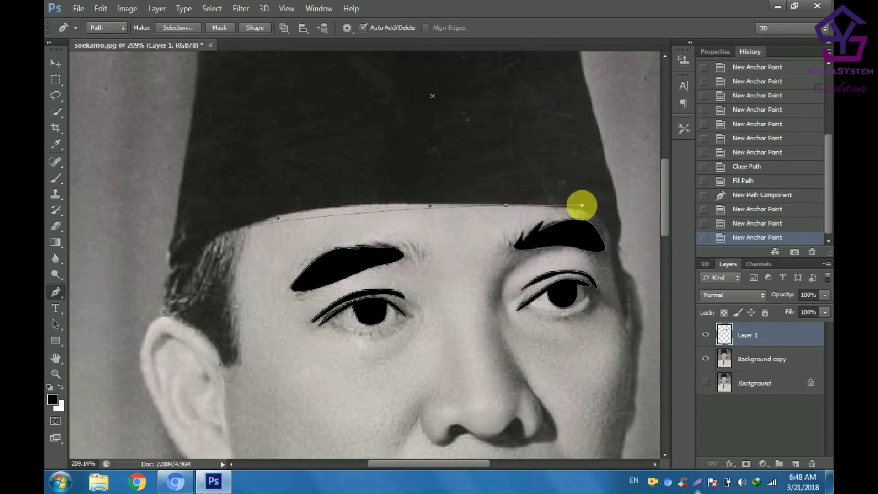
{"action": "key", "text": "ctrl+z"}
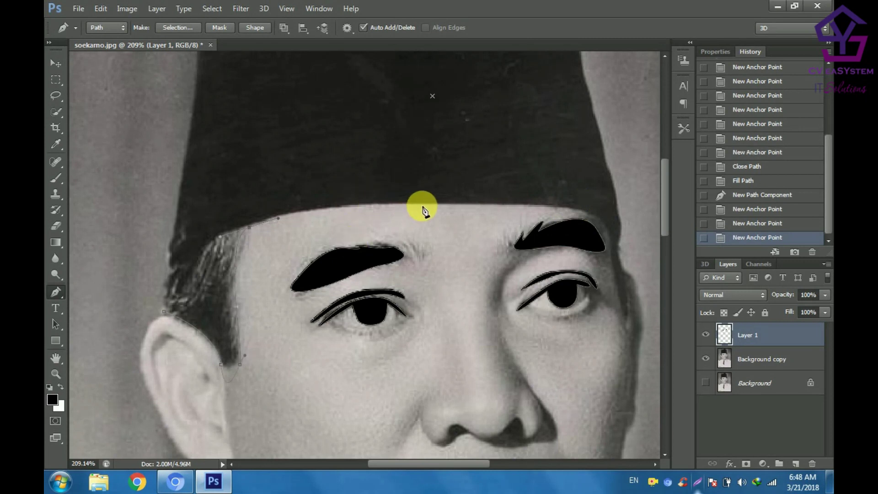
{"action": "left_click_drag", "start_coordinate": [436, 207], "coordinate": [501, 203]}
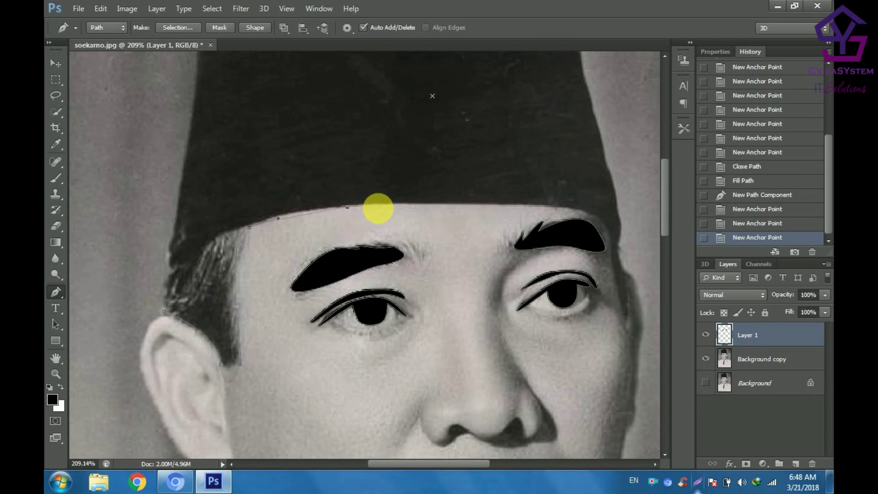
{"action": "left_click_drag", "start_coordinate": [369, 206], "coordinate": [425, 204]}
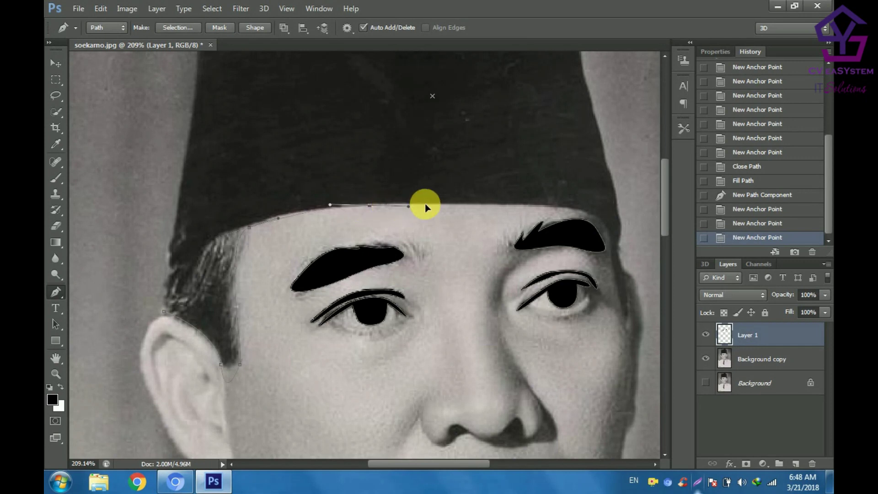
{"action": "left_click", "coordinate": [454, 204]}
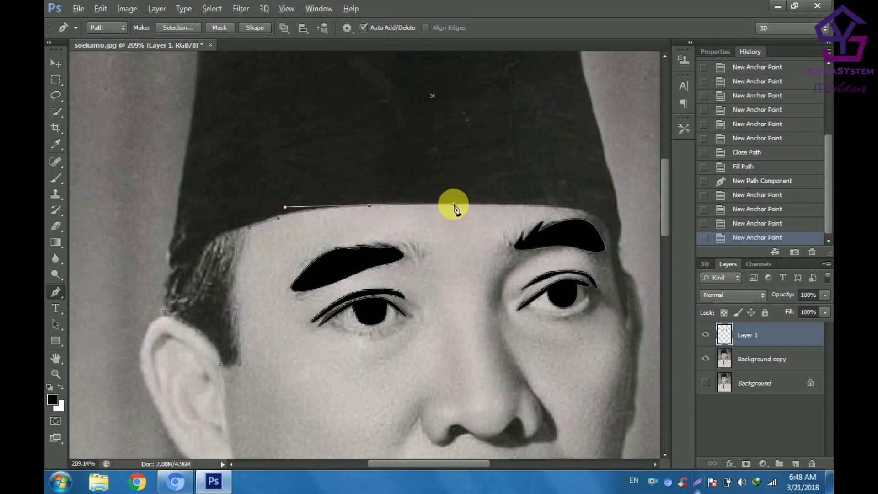
{"action": "scroll", "coordinate": [514, 206], "scroll_direction": "right", "scroll_amount": 1}
{"action": "scroll", "coordinate": [549, 215], "scroll_direction": "right", "scroll_amount": 3}
{"action": "scroll", "coordinate": [574, 224], "scroll_direction": "right", "scroll_amount": 1}
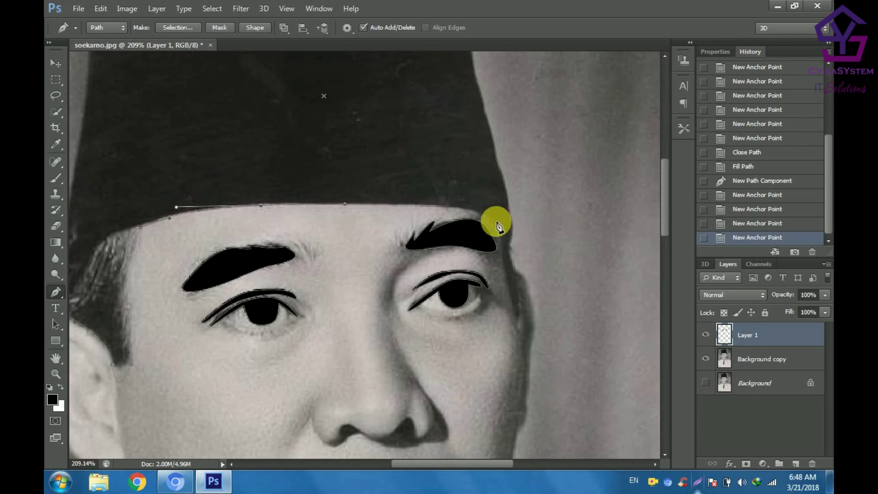
- Continue the outline down the right temple and back up the hat's right edge
{"action": "left_click_drag", "start_coordinate": [496, 222], "coordinate": [501, 245]}
{"action": "left_click", "coordinate": [514, 323]}
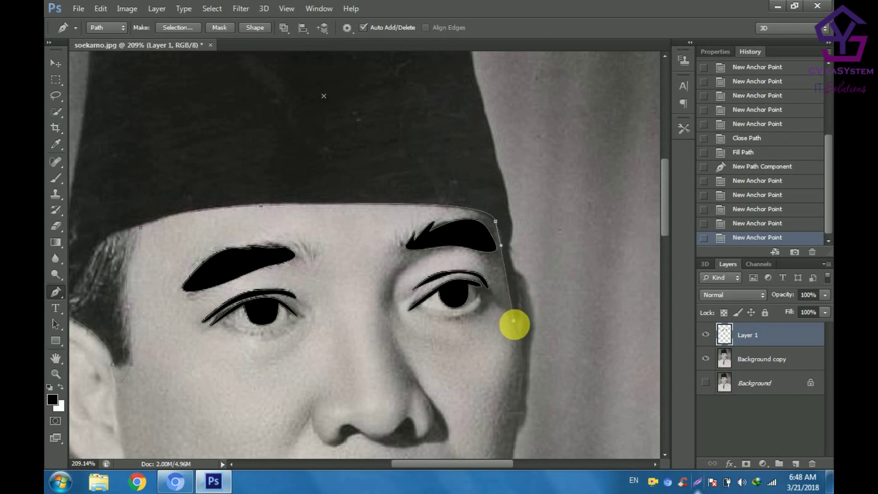
{"action": "left_click_drag", "start_coordinate": [514, 322], "coordinate": [520, 309]}
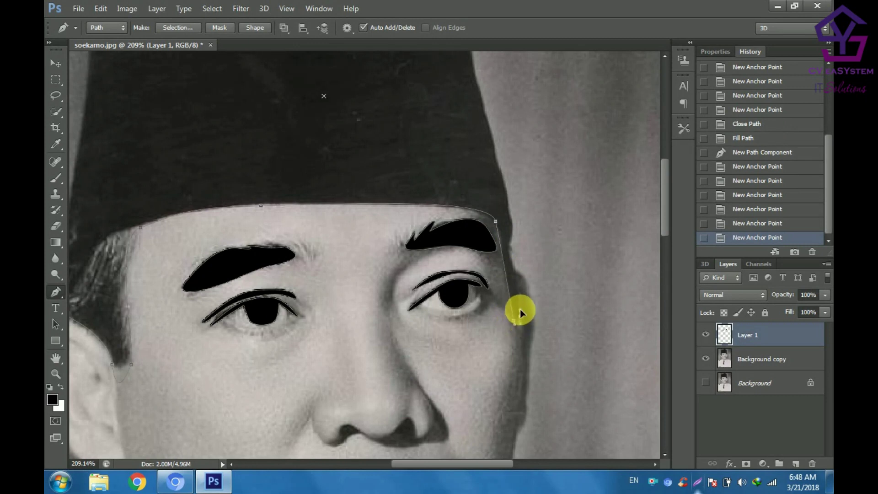
{"action": "left_click", "coordinate": [513, 240]}
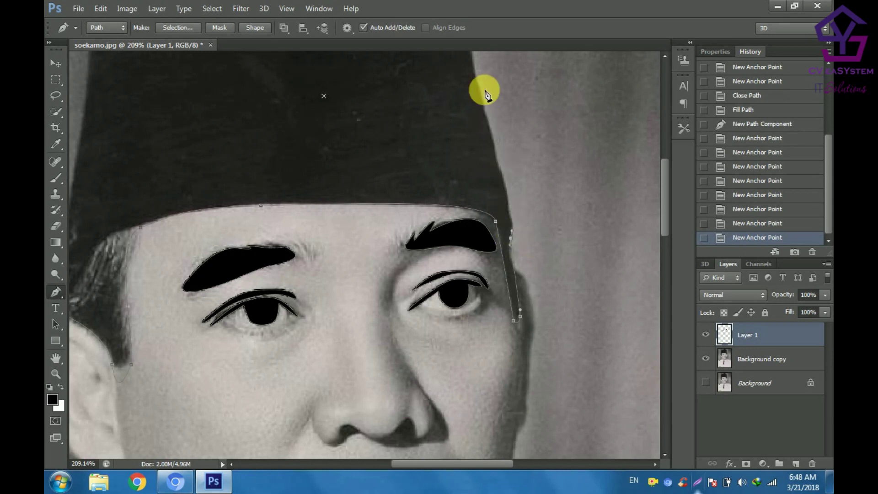
{"action": "scroll", "coordinate": [486, 92], "scroll_direction": "up", "scroll_amount": 1}
{"action": "scroll", "coordinate": [486, 93], "scroll_direction": "up", "scroll_amount": 2}
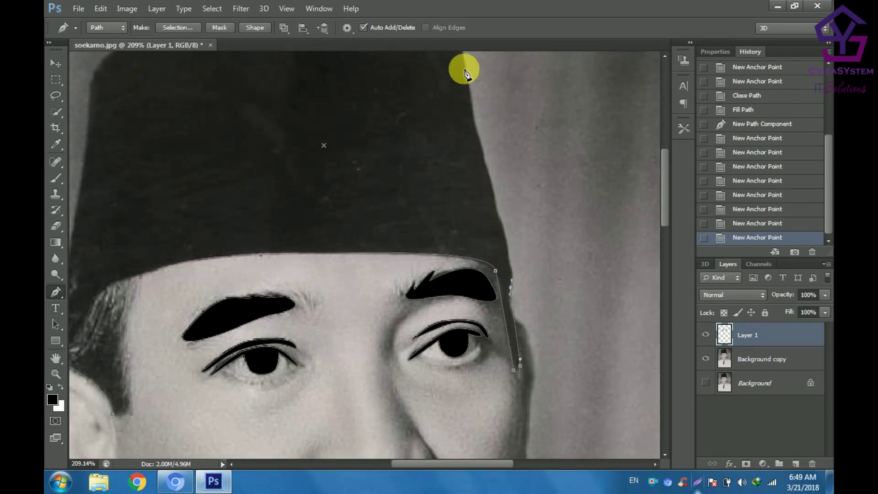
{"action": "left_click_drag", "start_coordinate": [463, 69], "coordinate": [457, 55]}
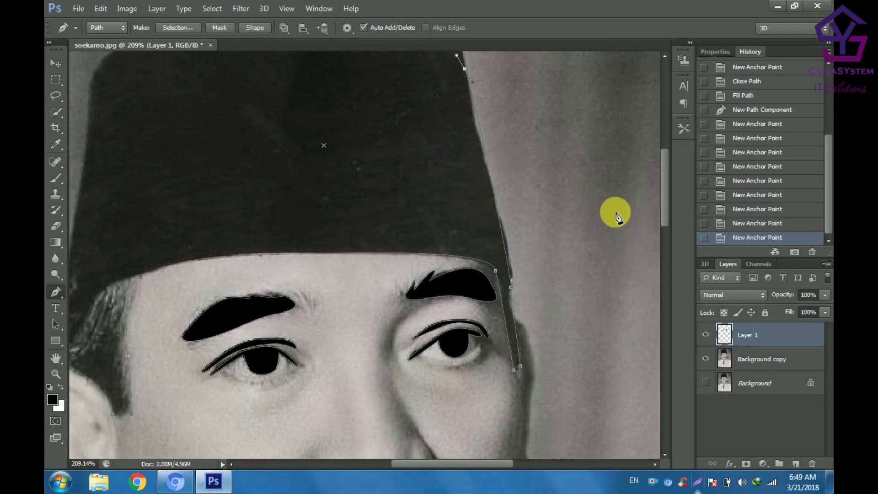
{"action": "scroll", "coordinate": [500, 197], "scroll_direction": "up", "scroll_amount": 2}
{"action": "scroll", "coordinate": [421, 162], "scroll_direction": "up", "scroll_amount": 5}
{"action": "scroll", "coordinate": [347, 147], "scroll_direction": "up", "scroll_amount": 2}
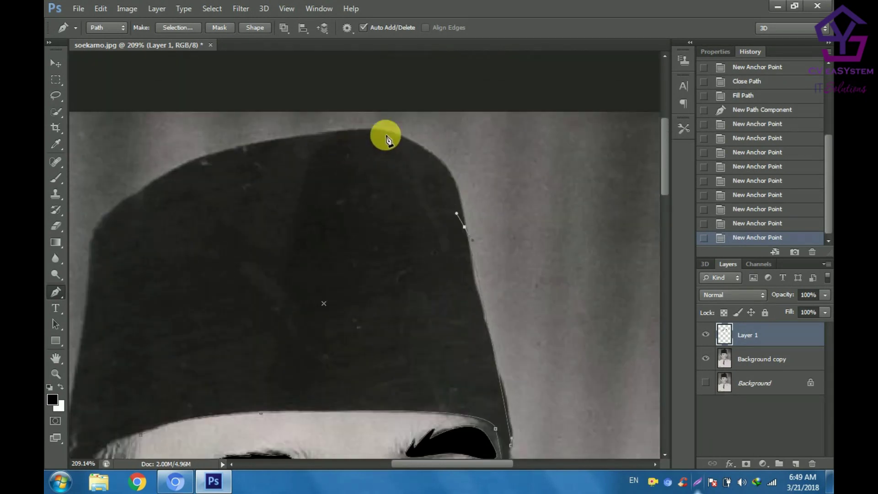
- Curve the path across the hat's rounded top and down its left edge to the brim
{"action": "mouse_move", "coordinate": [379, 128]}
{"action": "left_mouse_down"}
{"action": "mouse_move", "coordinate": [332, 136]}
{"action": "mouse_move", "coordinate": [278, 126]}
{"action": "left_mouse_up"}
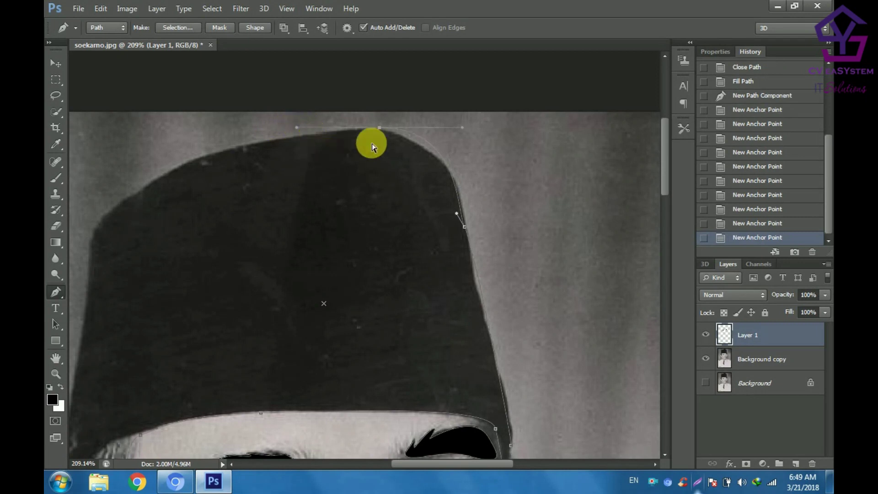
{"action": "key", "text": "ctrl+z"}
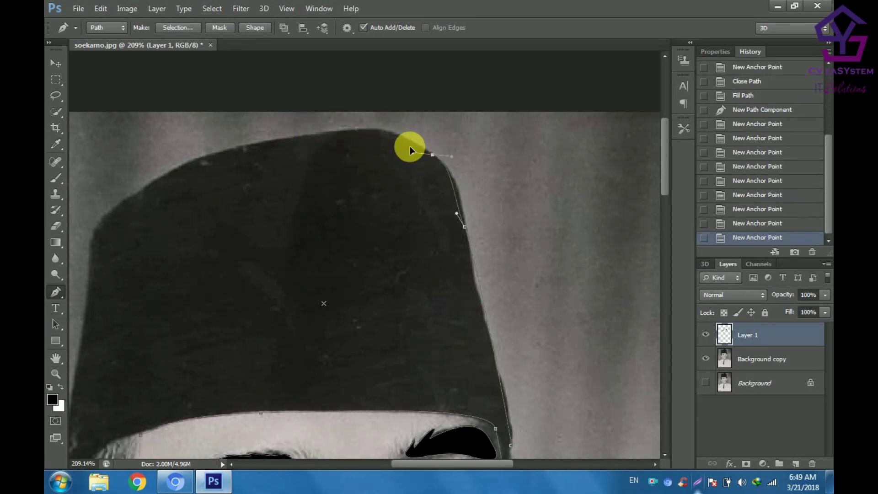
{"action": "left_click_drag", "start_coordinate": [329, 135], "coordinate": [237, 146]}
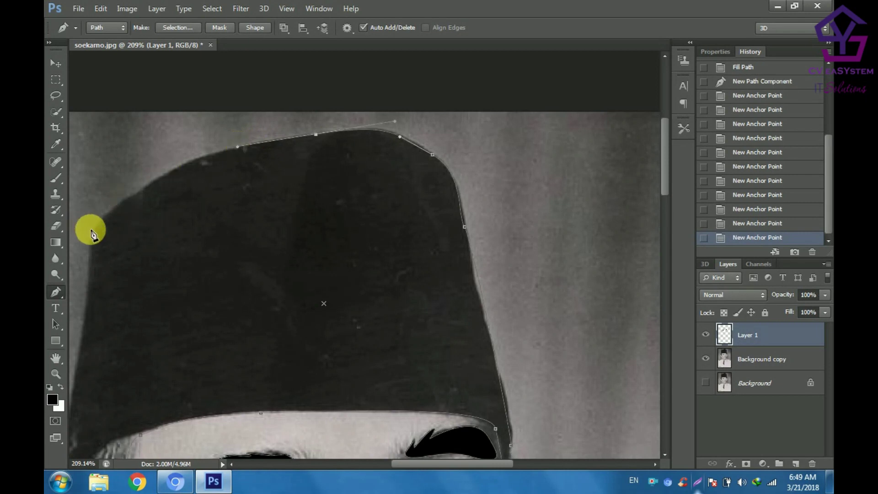
{"action": "left_click_drag", "start_coordinate": [92, 234], "coordinate": [76, 295]}
{"action": "scroll", "coordinate": [95, 343], "scroll_direction": "down", "scroll_amount": 2}
{"action": "scroll", "coordinate": [94, 343], "scroll_direction": "left", "scroll_amount": 2}
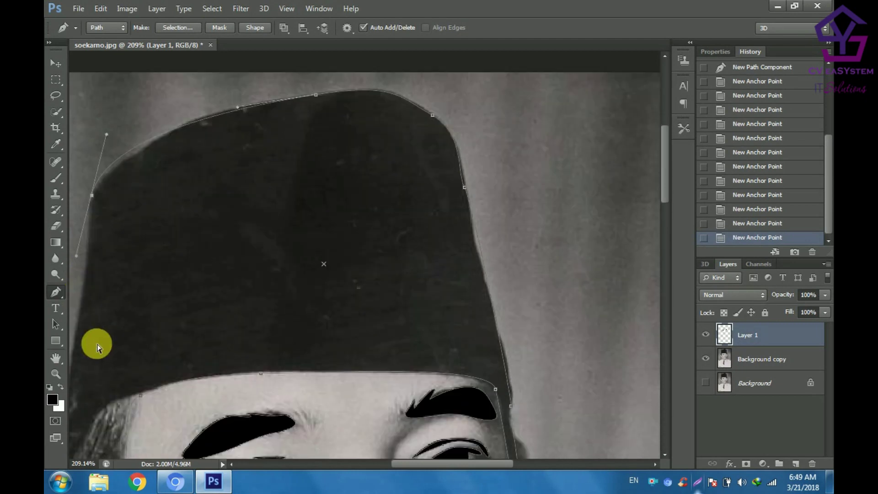
{"action": "scroll", "coordinate": [94, 376], "scroll_direction": "down", "scroll_amount": 2}
{"action": "scroll", "coordinate": [114, 384], "scroll_direction": "left", "scroll_amount": 2}
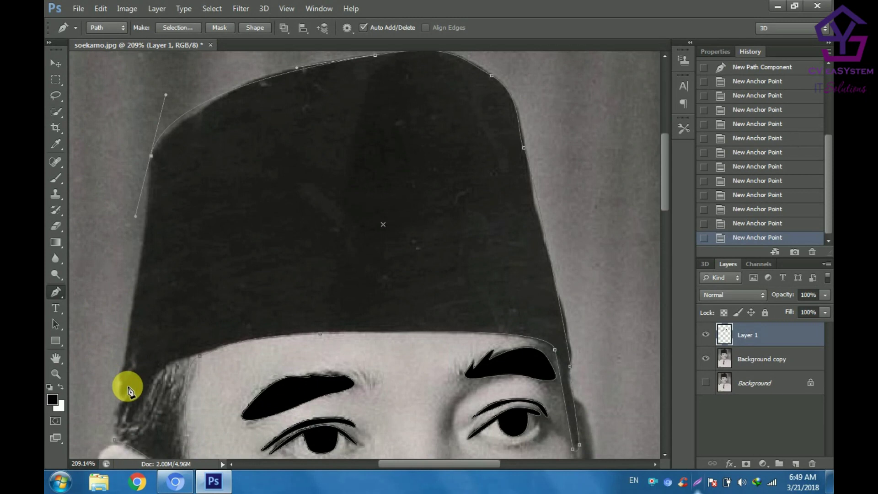
{"action": "left_click", "coordinate": [121, 390]}
{"action": "scroll", "coordinate": [123, 397], "scroll_direction": "down", "scroll_amount": 1}
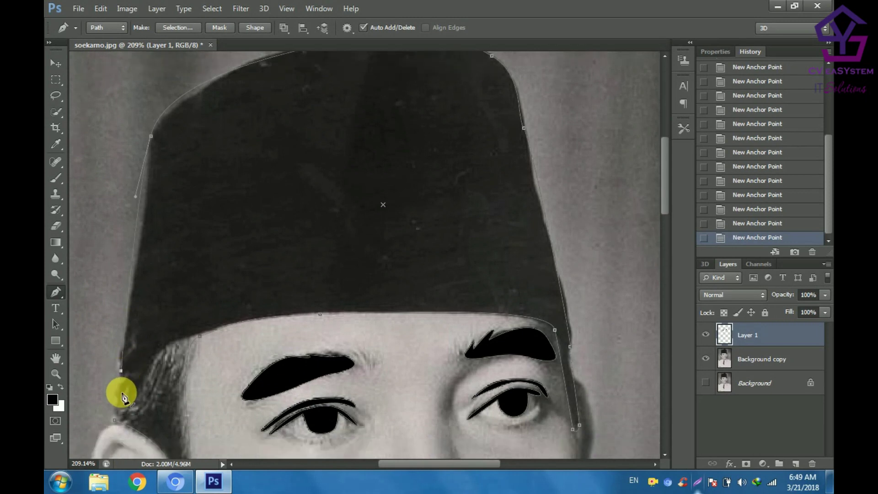
{"action": "scroll", "coordinate": [122, 397], "scroll_direction": "down", "scroll_amount": 1}
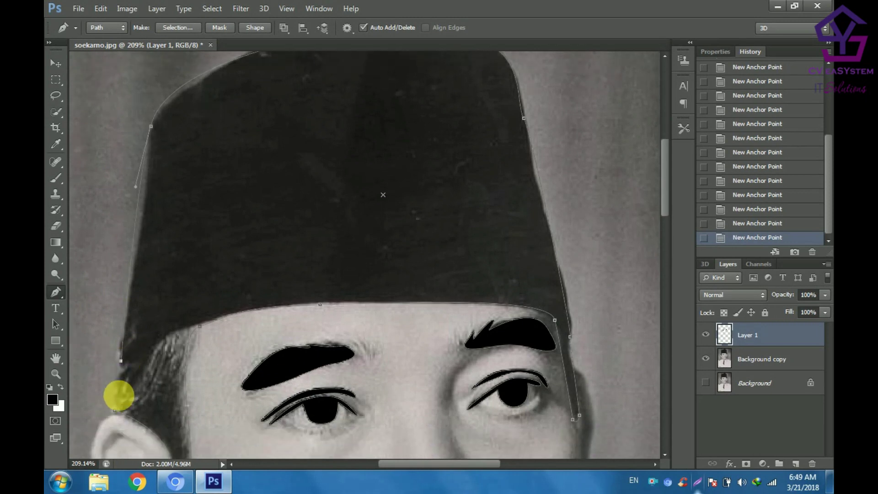
- Close the hat path, fill it solid black, and toggle the photo copy off and on to check
{"action": "left_click", "coordinate": [115, 414]}
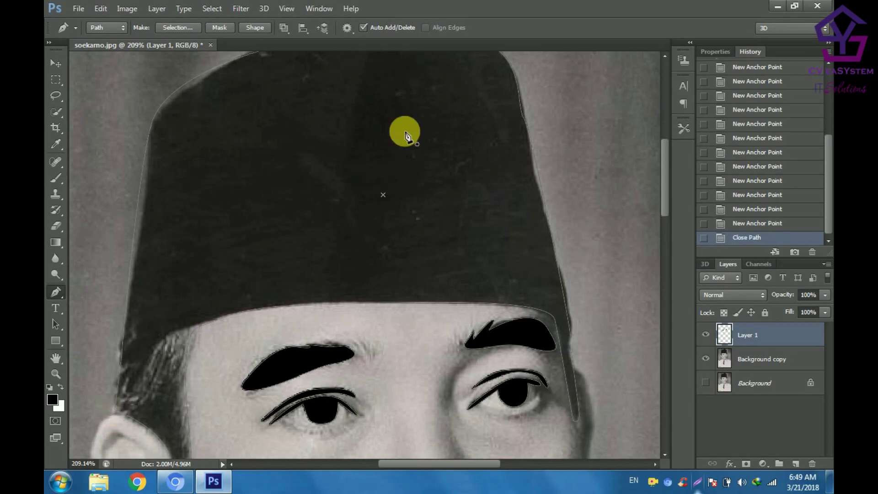
{"action": "right_click", "coordinate": [400, 131]}
{"action": "left_click", "coordinate": [466, 210]}
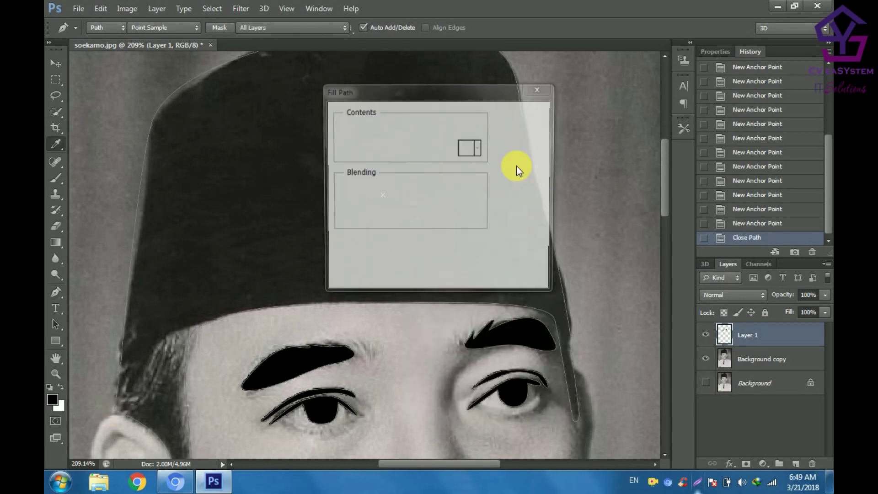
{"action": "key", "text": "Return"}
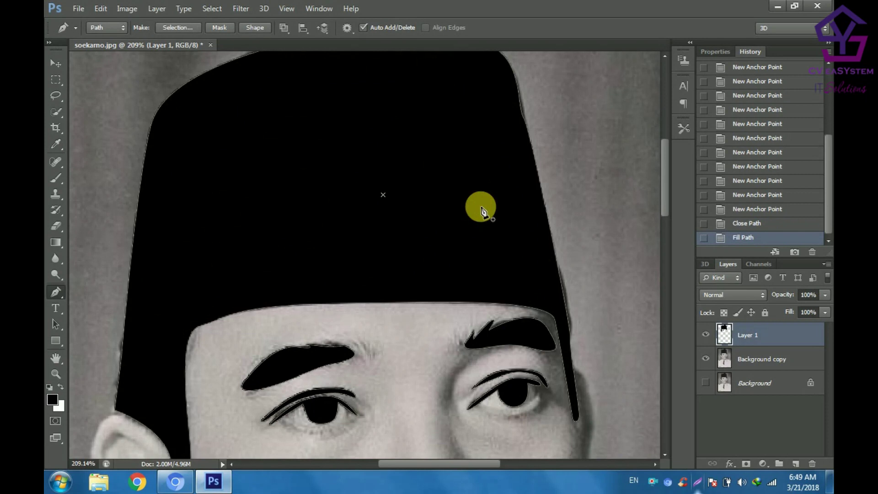
{"action": "scroll", "coordinate": [571, 245], "scroll_direction": "down", "scroll_amount": 2}
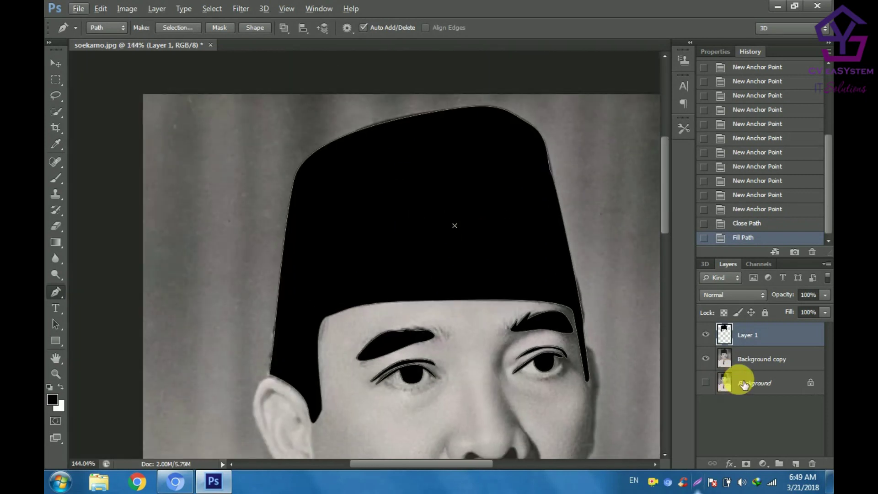
{"action": "left_click", "coordinate": [715, 361]}
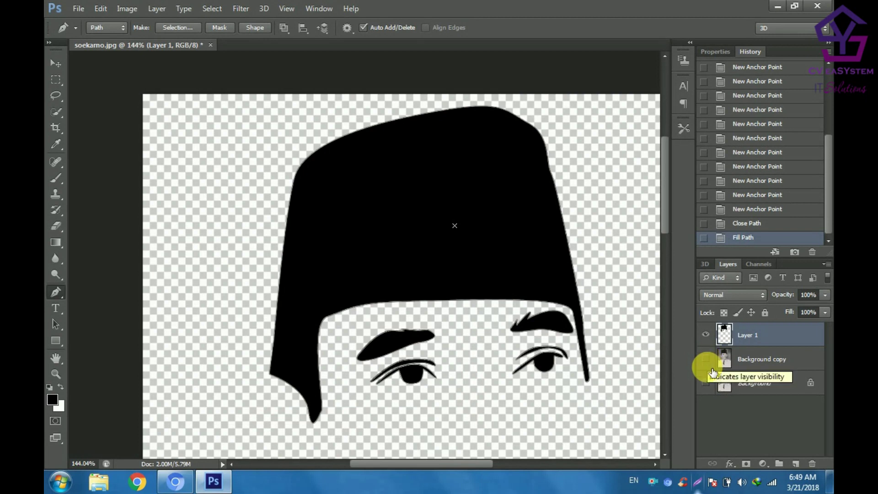
{"action": "left_click", "coordinate": [706, 359]}
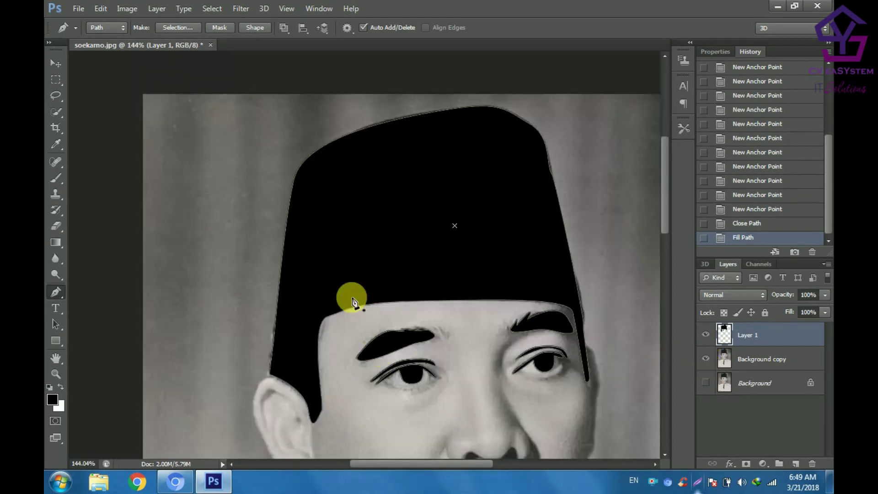
- Move to the nose and start a path along its side, backing out misplaced anchors
{"action": "scroll", "coordinate": [356, 304], "scroll_direction": "down", "scroll_amount": 3}
{"action": "scroll", "coordinate": [362, 311], "scroll_direction": "down", "scroll_amount": 1}
{"action": "scroll", "coordinate": [391, 318], "scroll_direction": "up", "scroll_amount": 2}
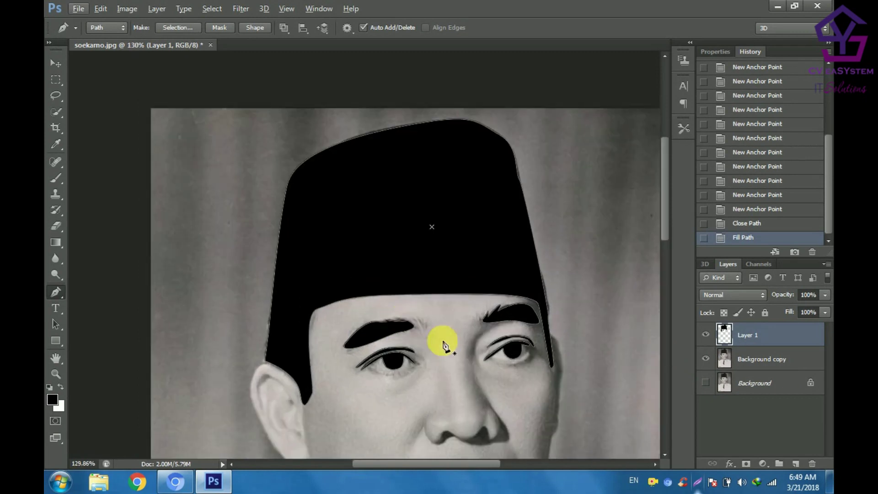
{"action": "scroll", "coordinate": [447, 345], "scroll_direction": "up", "scroll_amount": 1}
{"action": "scroll", "coordinate": [450, 350], "scroll_direction": "up", "scroll_amount": 1}
{"action": "scroll", "coordinate": [460, 355], "scroll_direction": "up", "scroll_amount": 1}
{"action": "scroll", "coordinate": [472, 365], "scroll_direction": "up", "scroll_amount": 1}
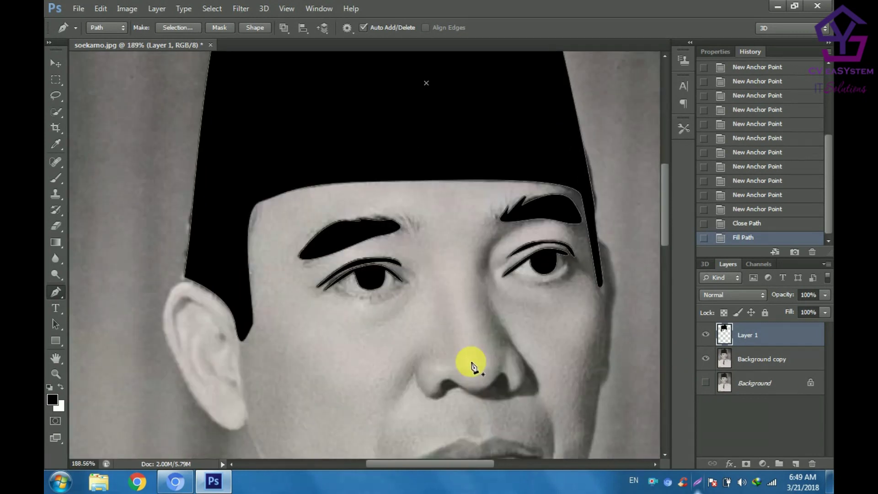
{"action": "scroll", "coordinate": [466, 372], "scroll_direction": "up", "scroll_amount": 1}
{"action": "scroll", "coordinate": [452, 381], "scroll_direction": "up", "scroll_amount": 1}
{"action": "scroll", "coordinate": [432, 389], "scroll_direction": "up", "scroll_amount": 1}
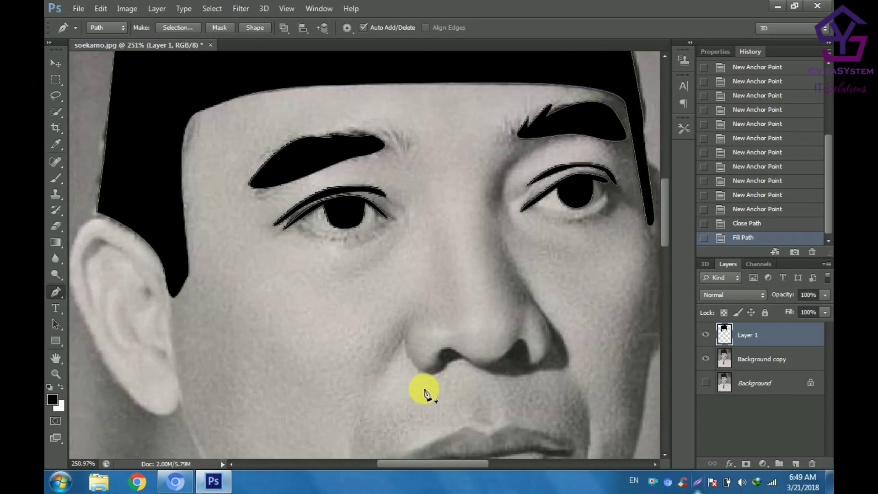
{"action": "scroll", "coordinate": [409, 386], "scroll_direction": "up", "scroll_amount": 1}
{"action": "scroll", "coordinate": [402, 382], "scroll_direction": "up", "scroll_amount": 1}
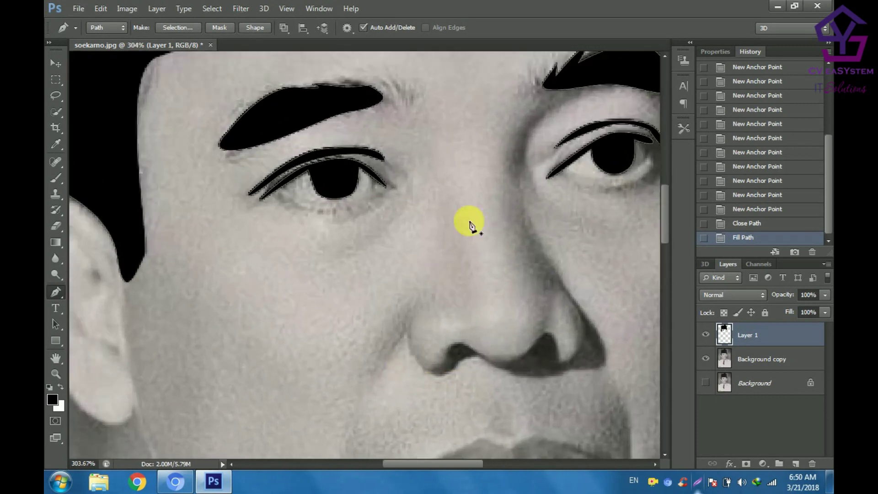
{"action": "left_click", "coordinate": [378, 371]}
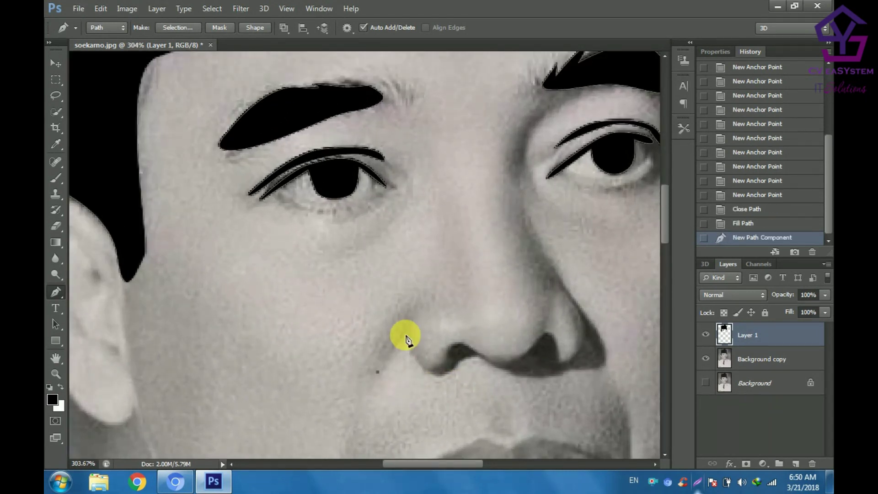
{"action": "left_click", "coordinate": [406, 336]}
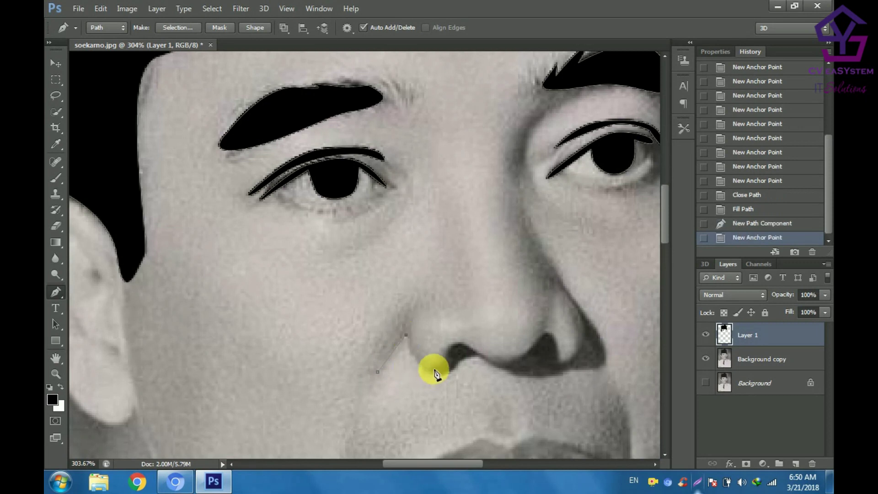
{"action": "left_click_drag", "start_coordinate": [437, 368], "coordinate": [457, 371]}
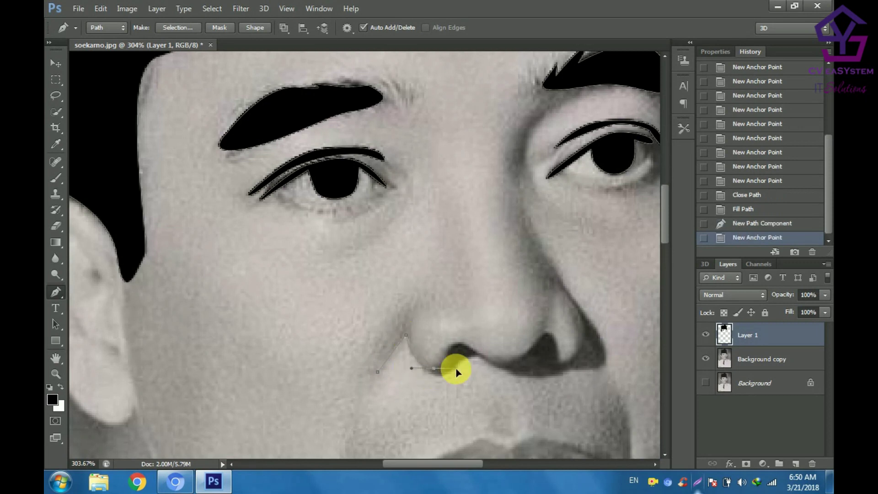
{"action": "key", "text": "ctrl+z"}
{"action": "mouse_move", "coordinate": [422, 368]}
{"action": "left_mouse_down"}
{"action": "mouse_move", "coordinate": [433, 374]}
{"action": "mouse_move", "coordinate": [450, 356]}
{"action": "left_mouse_up"}
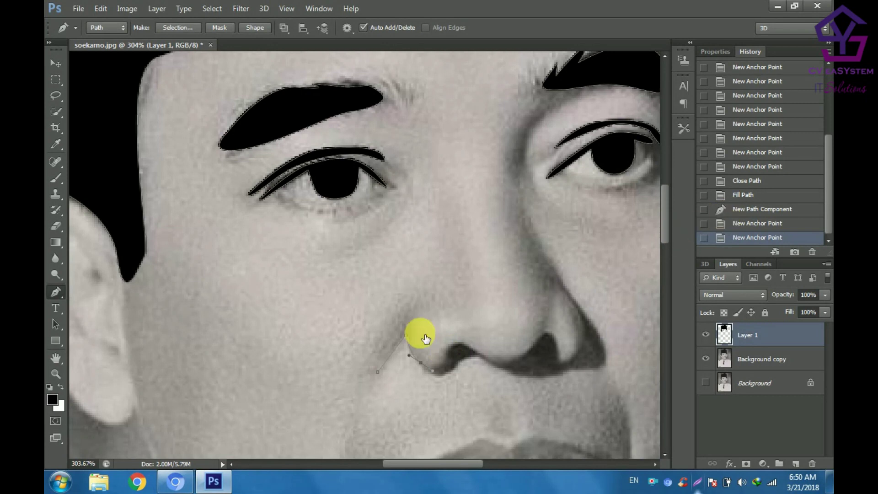
{"action": "key", "text": "ctrl+alt+z"}
{"action": "key", "text": "ctrl+alt+z"}
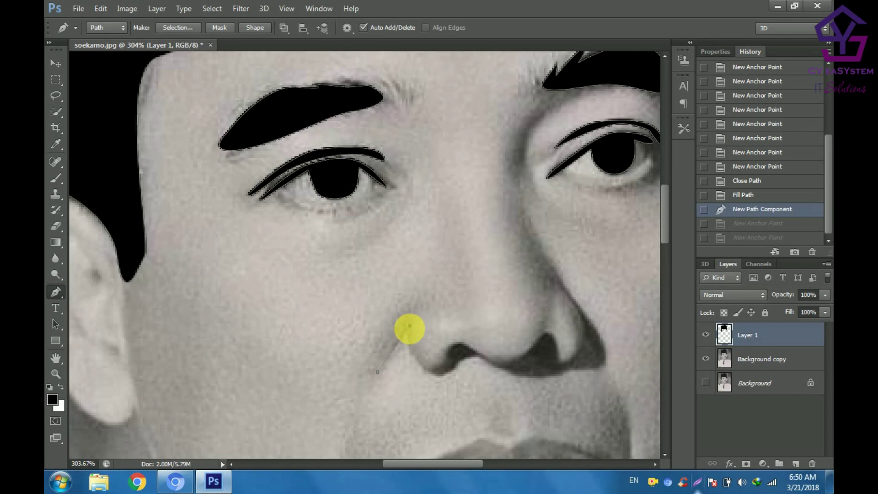
- Trace anchors beneath the nose tip, along the nostril shadow and around the right nostril
{"action": "left_click", "coordinate": [409, 326]}
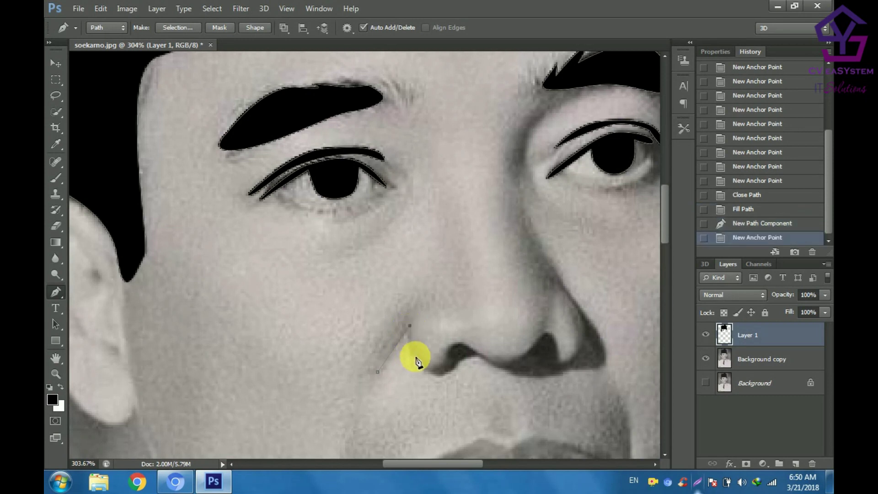
{"action": "left_click", "coordinate": [442, 373]}
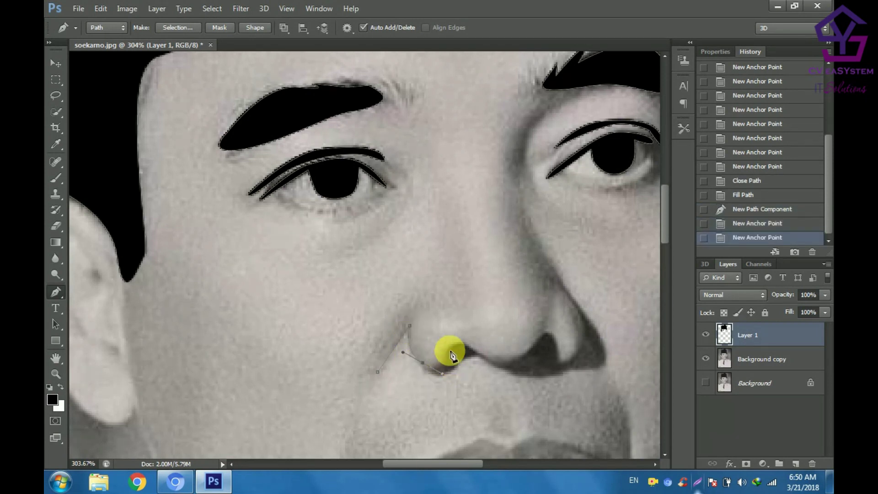
{"action": "left_click", "coordinate": [449, 347]}
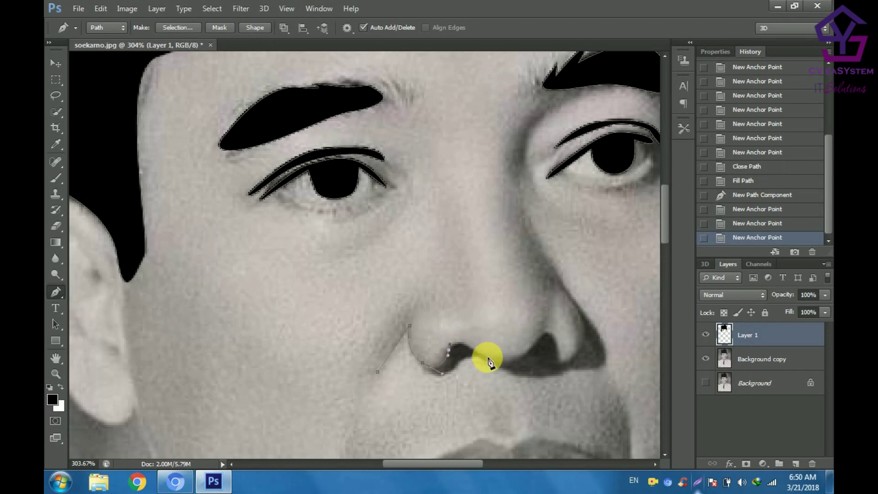
{"action": "left_click", "coordinate": [488, 361]}
{"action": "left_click_drag", "start_coordinate": [498, 369], "coordinate": [509, 378]}
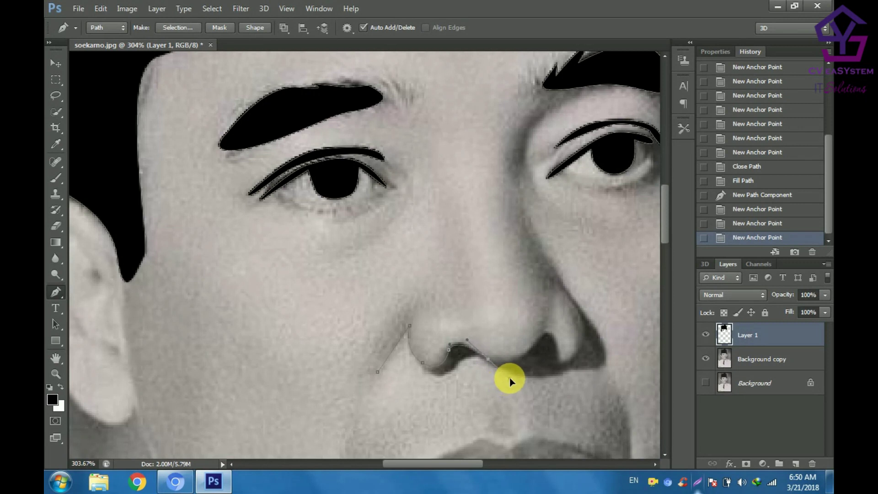
{"action": "left_click_drag", "start_coordinate": [542, 341], "coordinate": [552, 337]}
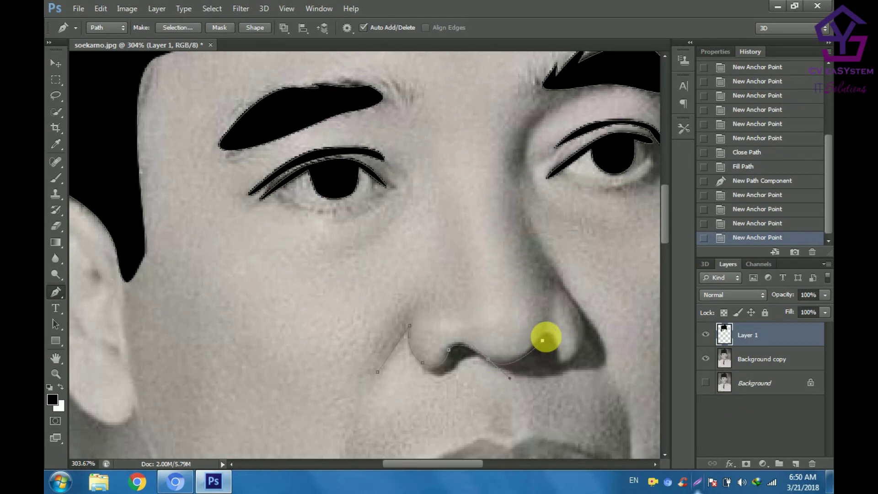
{"action": "key", "text": "ctrl+z"}
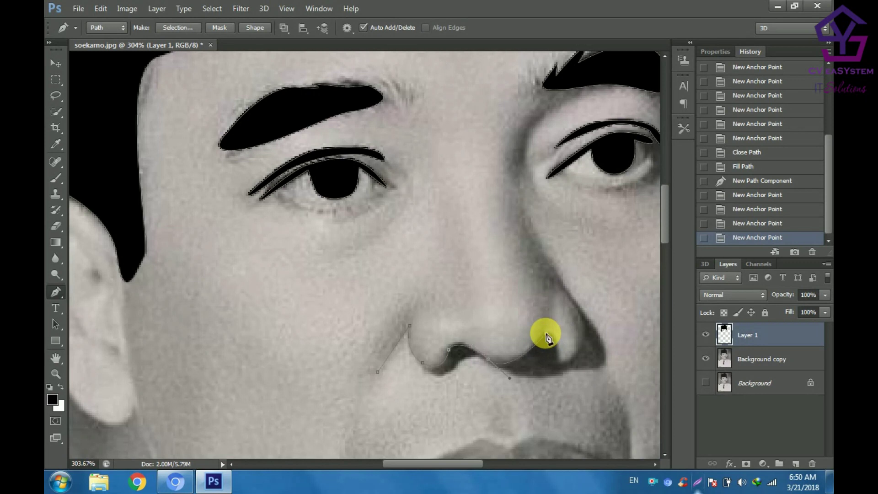
{"action": "left_click", "coordinate": [547, 333]}
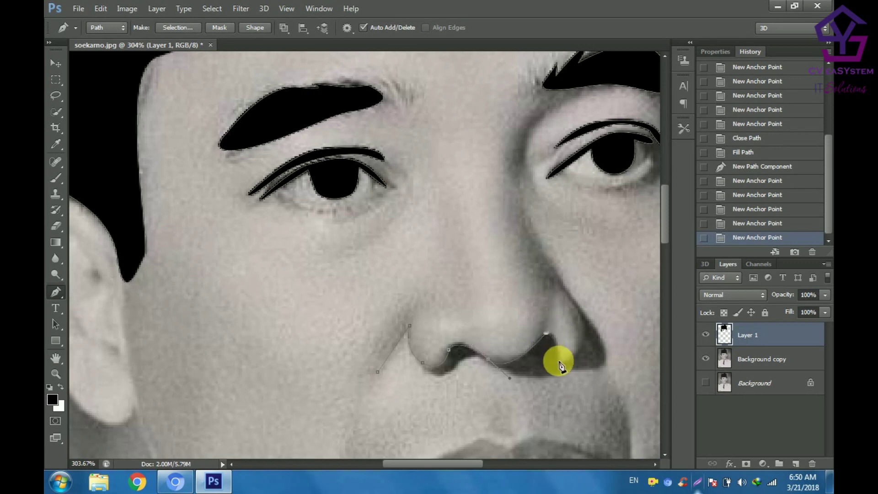
{"action": "left_click_drag", "start_coordinate": [558, 361], "coordinate": [555, 380]}
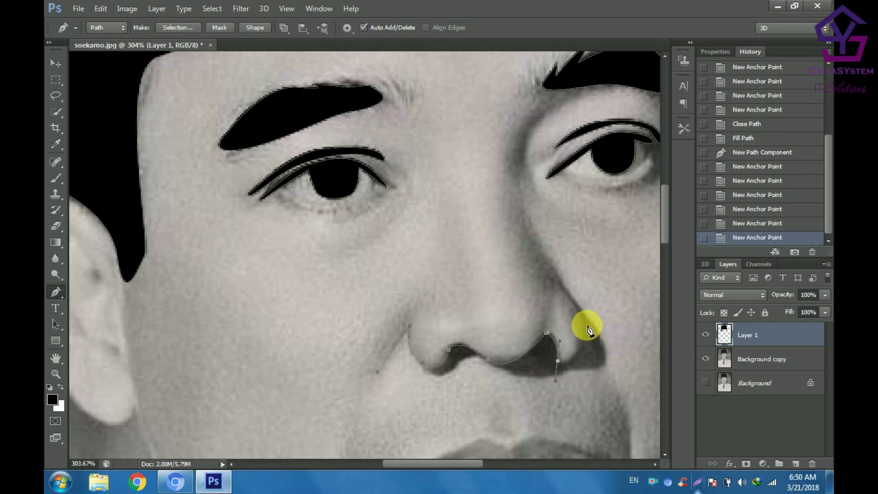
{"action": "left_click_drag", "start_coordinate": [583, 322], "coordinate": [554, 275]}
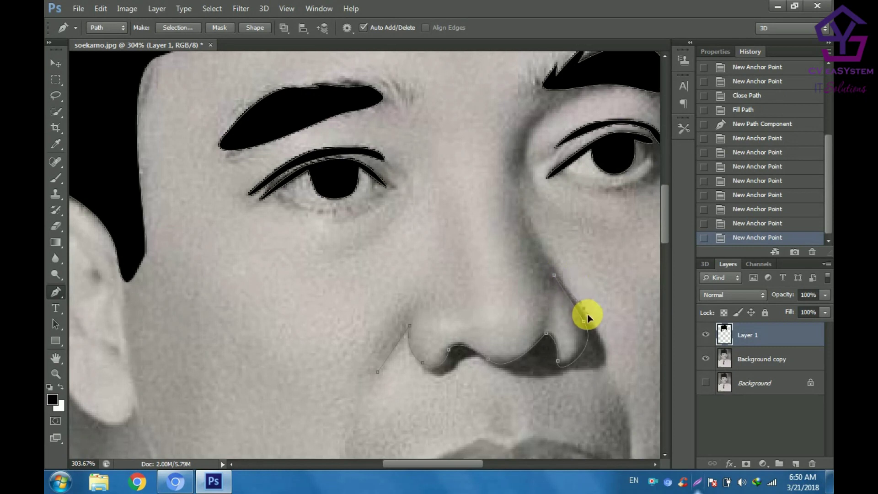
- Extend the nose path from the right nostril across the underside to the left nostril
{"action": "left_click", "coordinate": [593, 347]}
{"action": "mouse_move", "coordinate": [593, 347]}
{"action": "left_mouse_down"}
{"action": "mouse_move", "coordinate": [570, 376]}
{"action": "mouse_move", "coordinate": [547, 359]}
{"action": "mouse_move", "coordinate": [473, 377]}
{"action": "left_mouse_up"}
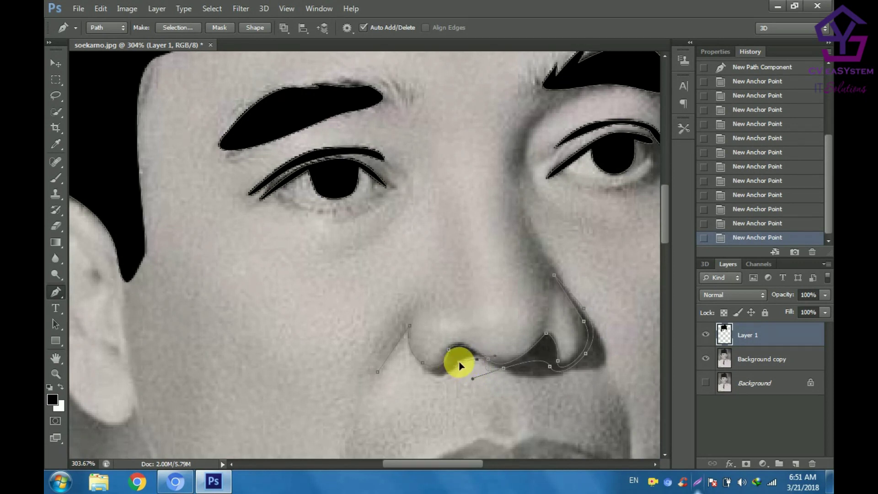
{"action": "left_click", "coordinate": [503, 368]}
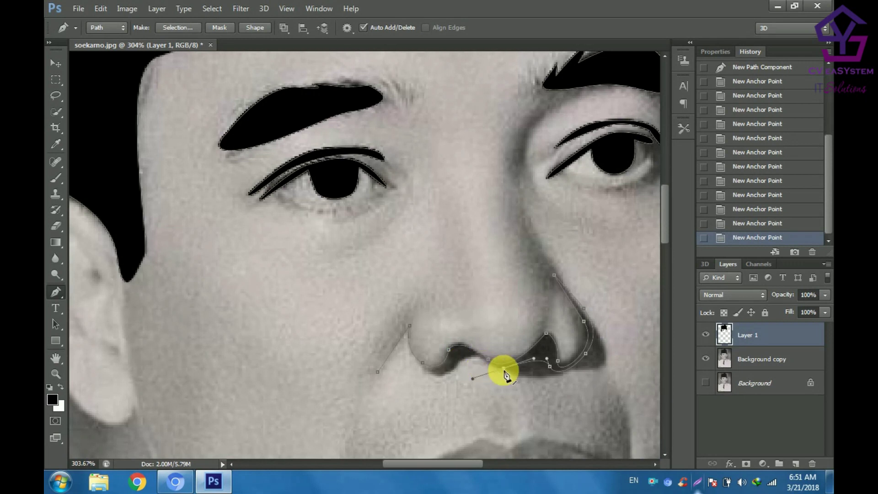
{"action": "left_click", "coordinate": [471, 349]}
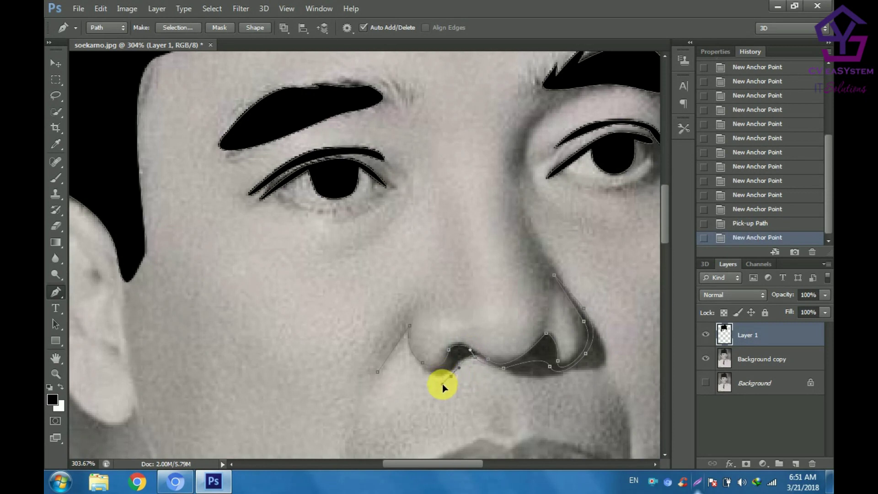
{"action": "left_click", "coordinate": [443, 383]}
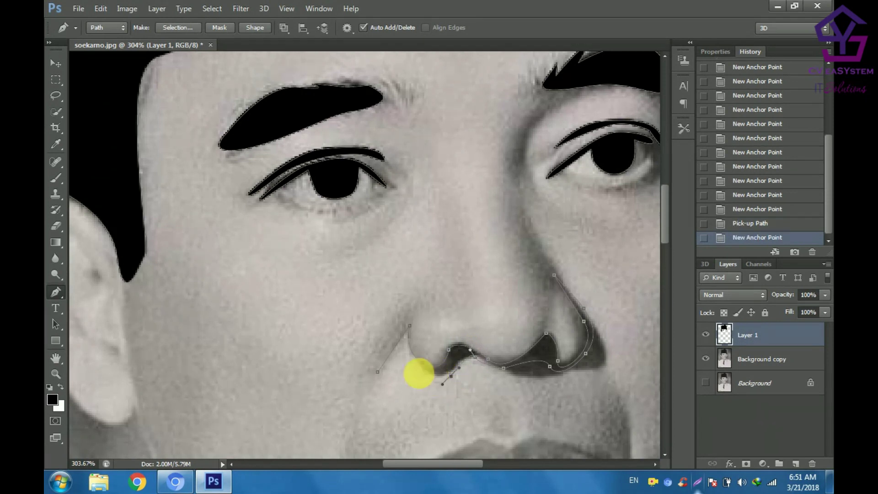
{"action": "left_click", "coordinate": [415, 366]}
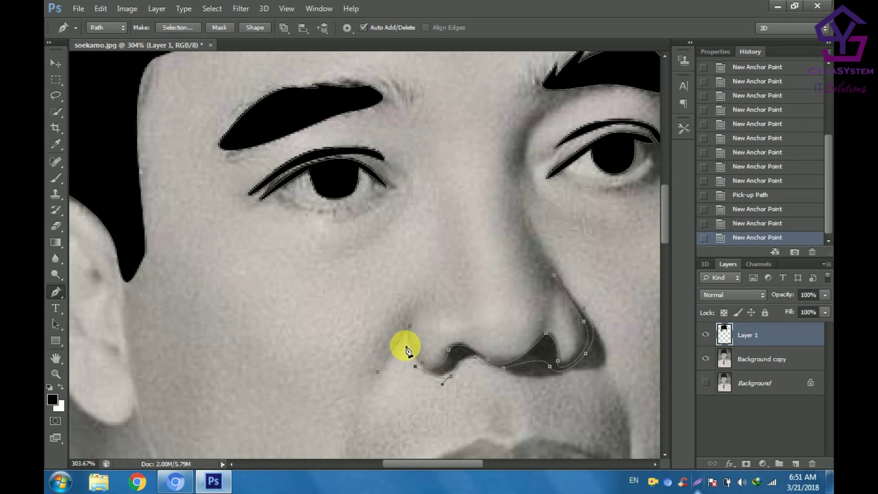
{"action": "left_click", "coordinate": [406, 346]}
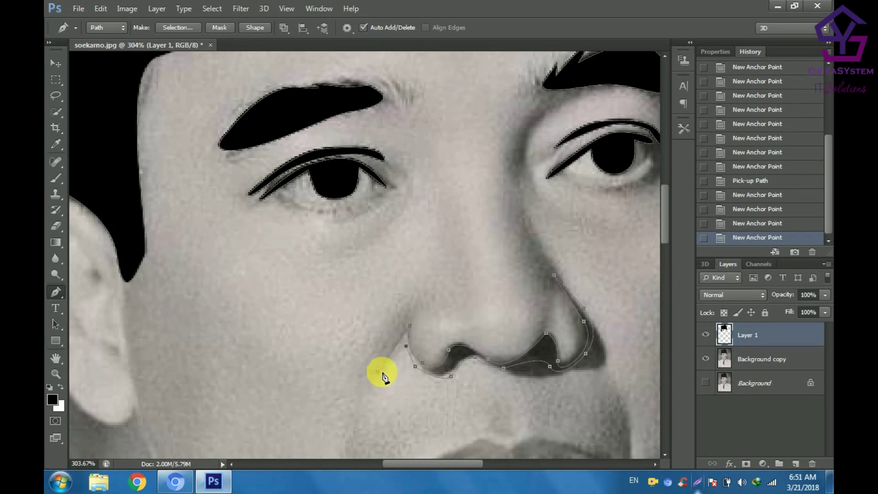
{"action": "mouse_move", "coordinate": [378, 372]}
{"action": "left_mouse_down"}
{"action": "mouse_move", "coordinate": [365, 382]}
{"action": "mouse_move", "coordinate": [388, 336]}
{"action": "left_mouse_up"}
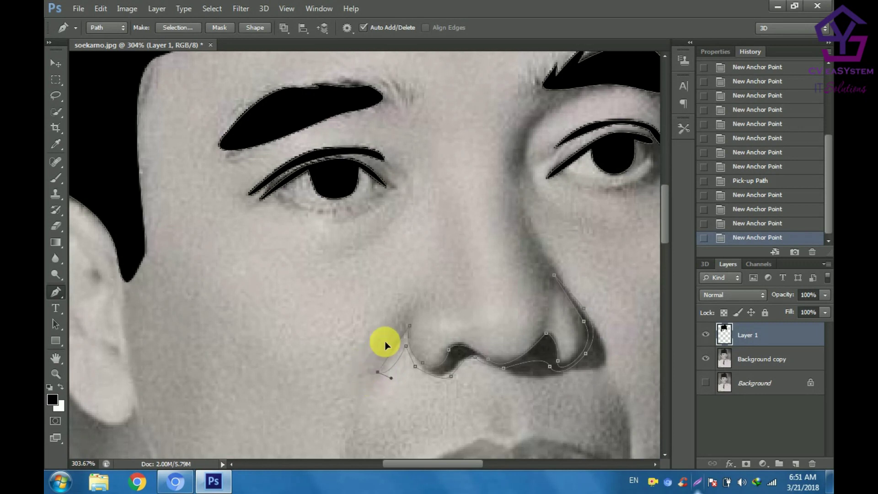
- Close the nose path, fill it solid black, and hide the Background copy layer
{"action": "left_click", "coordinate": [409, 326]}
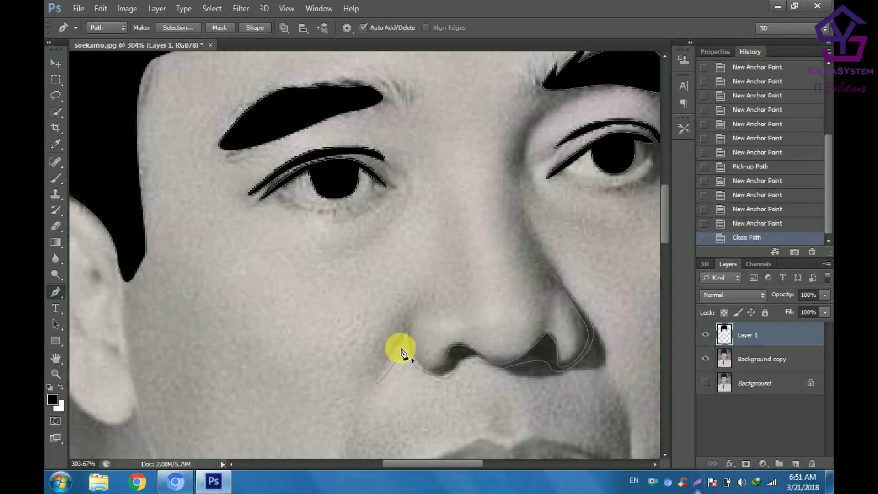
{"action": "right_click", "coordinate": [396, 349]}
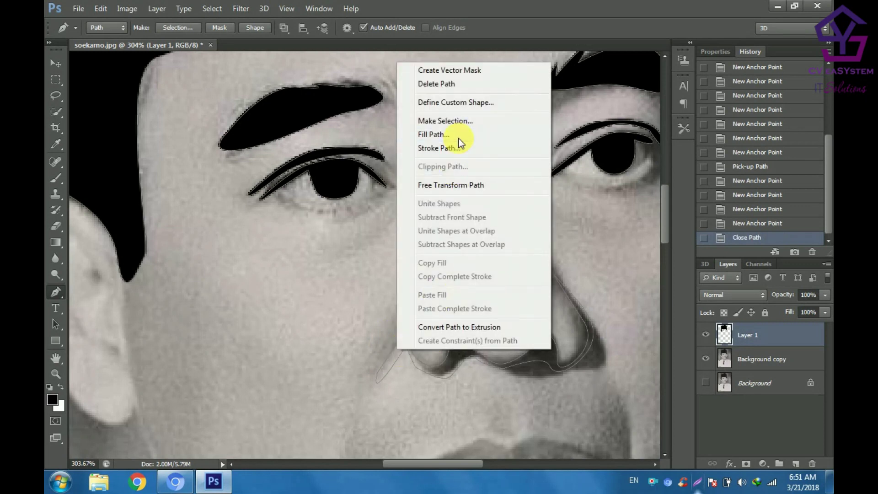
{"action": "left_click", "coordinate": [458, 136]}
{"action": "left_click", "coordinate": [523, 117]}
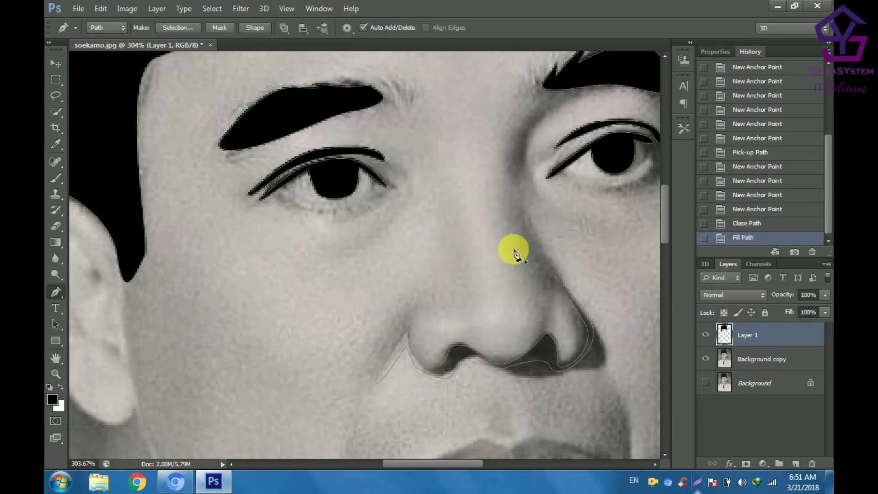
{"action": "left_click", "coordinate": [706, 358]}
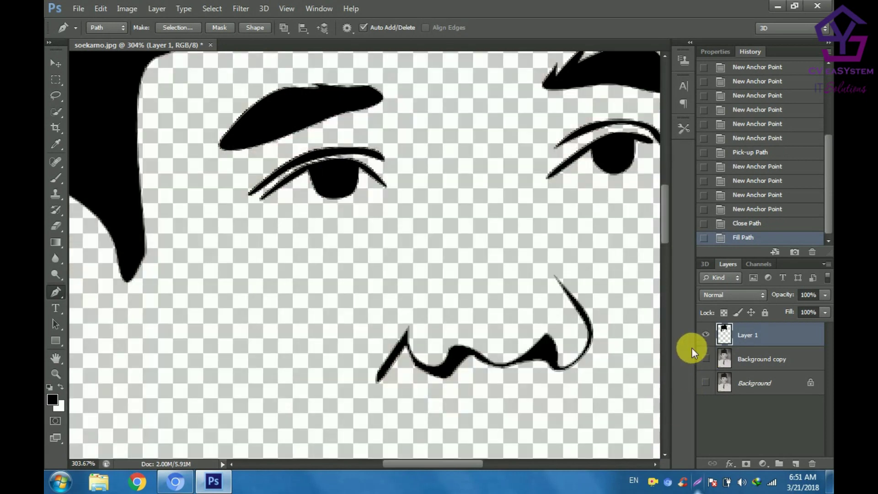
{"action": "scroll", "coordinate": [582, 324], "scroll_direction": "down", "scroll_amount": 2}
{"action": "scroll", "coordinate": [583, 326], "scroll_direction": "down", "scroll_amount": 1}
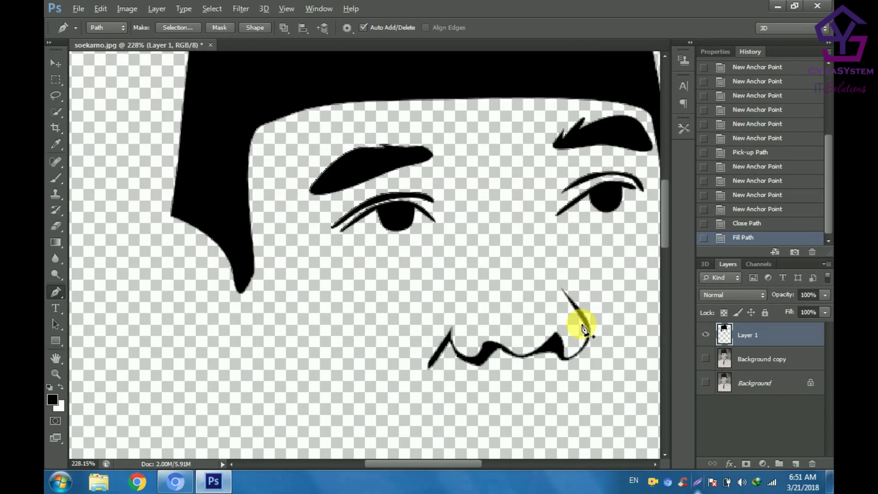
{"action": "scroll", "coordinate": [585, 327], "scroll_direction": "down", "scroll_amount": 1}
{"action": "scroll", "coordinate": [584, 327], "scroll_direction": "down", "scroll_amount": 1}
{"action": "scroll", "coordinate": [584, 326], "scroll_direction": "down", "scroll_amount": 1}
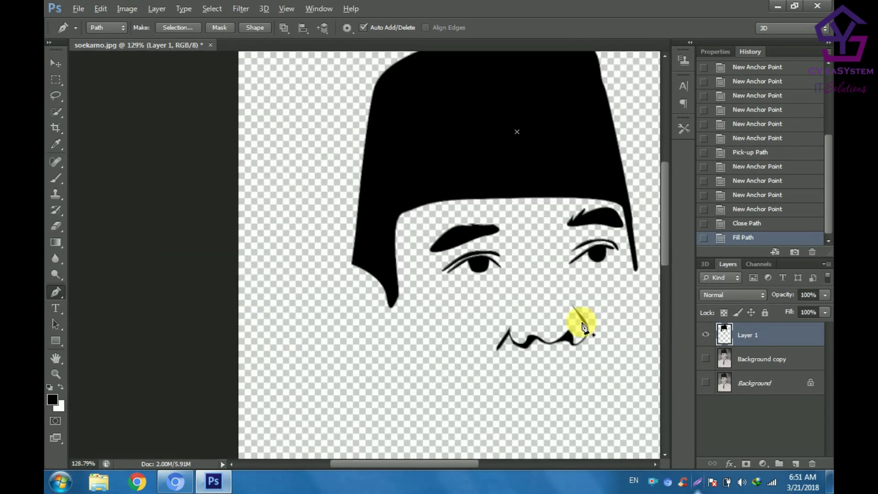
{"action": "scroll", "coordinate": [582, 325], "scroll_direction": "down", "scroll_amount": 1}
{"action": "scroll", "coordinate": [583, 327], "scroll_direction": "down", "scroll_amount": 1}
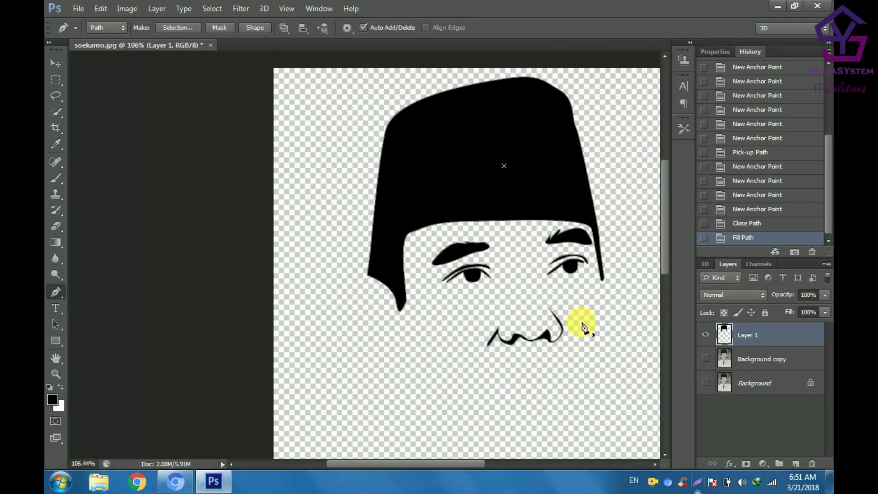
{"action": "scroll", "coordinate": [583, 325], "scroll_direction": "down", "scroll_amount": 1}
{"action": "scroll", "coordinate": [583, 326], "scroll_direction": "down", "scroll_amount": 1}
{"action": "scroll", "coordinate": [583, 326], "scroll_direction": "down", "scroll_amount": 1}
{"action": "scroll", "coordinate": [584, 328], "scroll_direction": "right", "scroll_amount": 1}
{"action": "scroll", "coordinate": [583, 328], "scroll_direction": "right", "scroll_amount": 2}
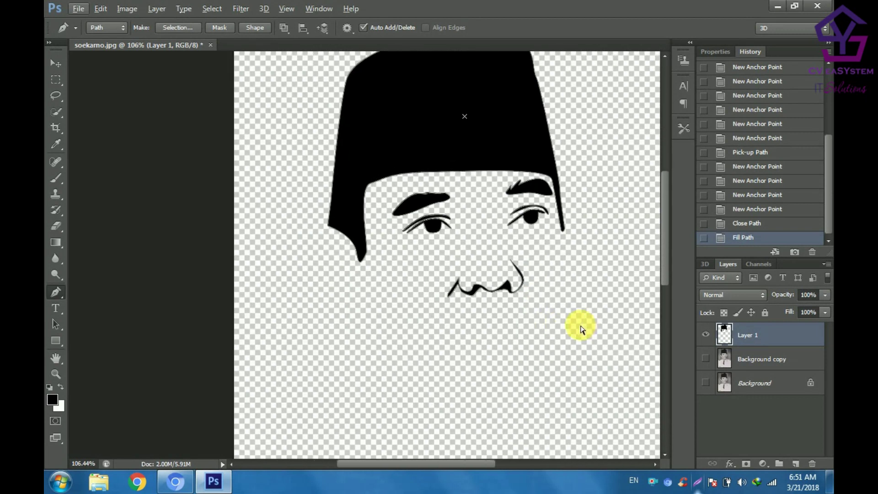
{"action": "scroll", "coordinate": [583, 329], "scroll_direction": "right", "scroll_amount": 1}
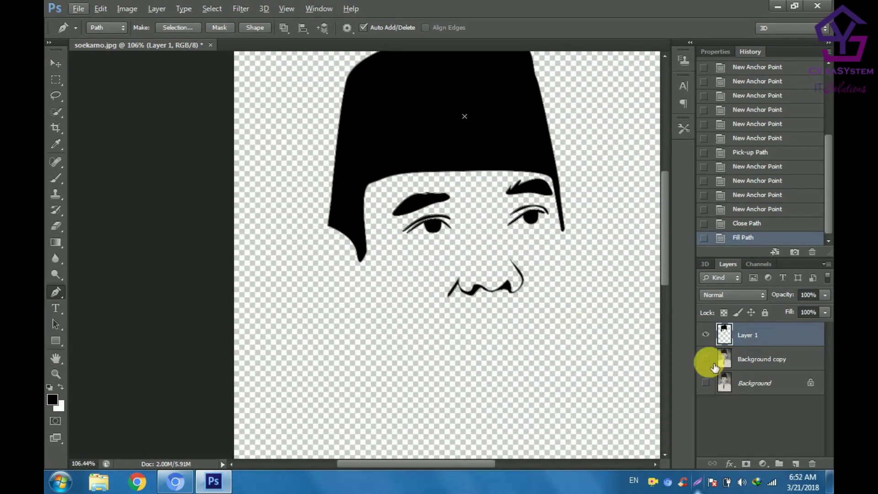
- Show the photo copy again, zoom to the mouth, and trace the upper lip to the right corner
{"action": "left_click", "coordinate": [706, 359]}
{"action": "scroll", "coordinate": [504, 314], "scroll_direction": "up", "scroll_amount": 1}
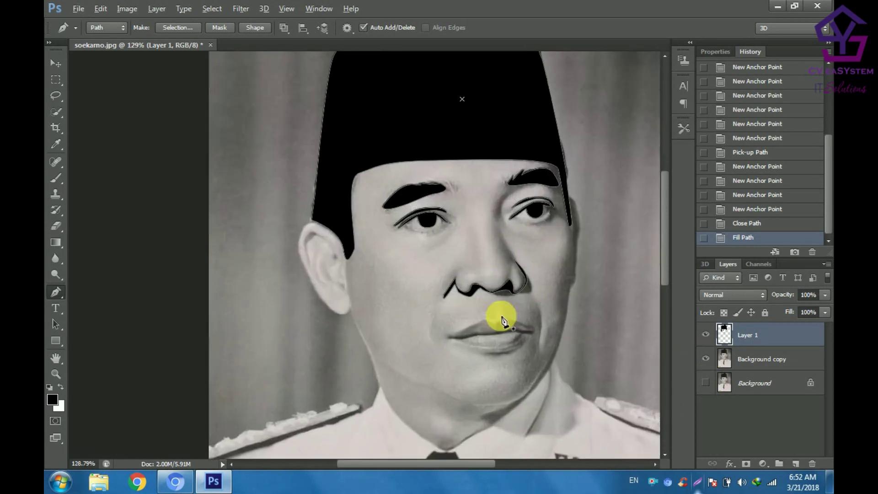
{"action": "scroll", "coordinate": [509, 342], "scroll_direction": "up", "scroll_amount": 1}
{"action": "scroll", "coordinate": [509, 343], "scroll_direction": "up", "scroll_amount": 1}
{"action": "scroll", "coordinate": [506, 337], "scroll_direction": "up", "scroll_amount": 1}
{"action": "scroll", "coordinate": [501, 353], "scroll_direction": "up", "scroll_amount": 1}
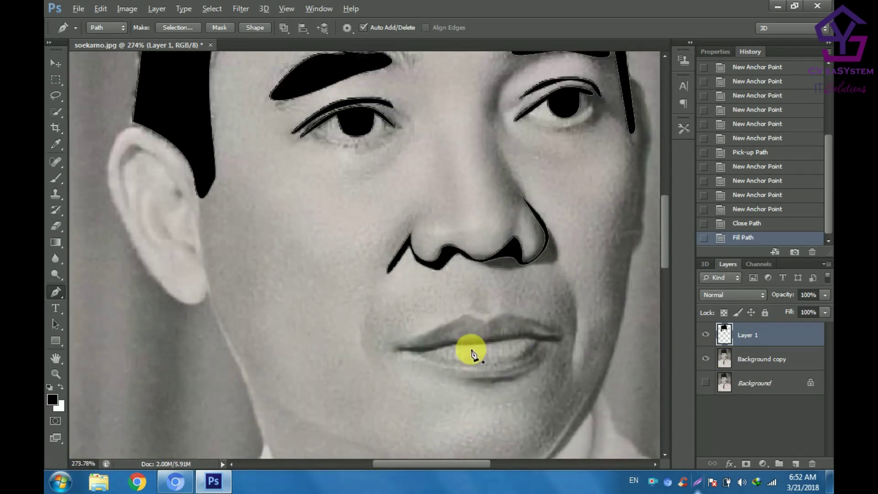
{"action": "scroll", "coordinate": [470, 349], "scroll_direction": "up", "scroll_amount": 1}
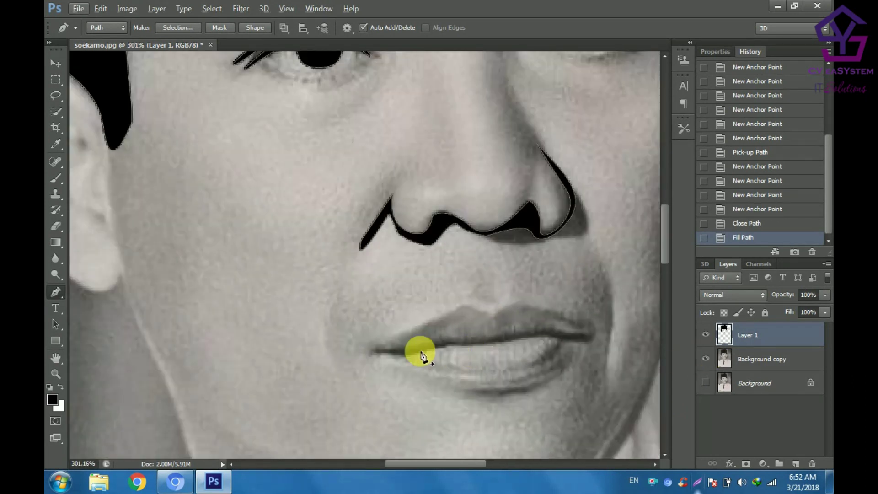
{"action": "left_click", "coordinate": [374, 347]}
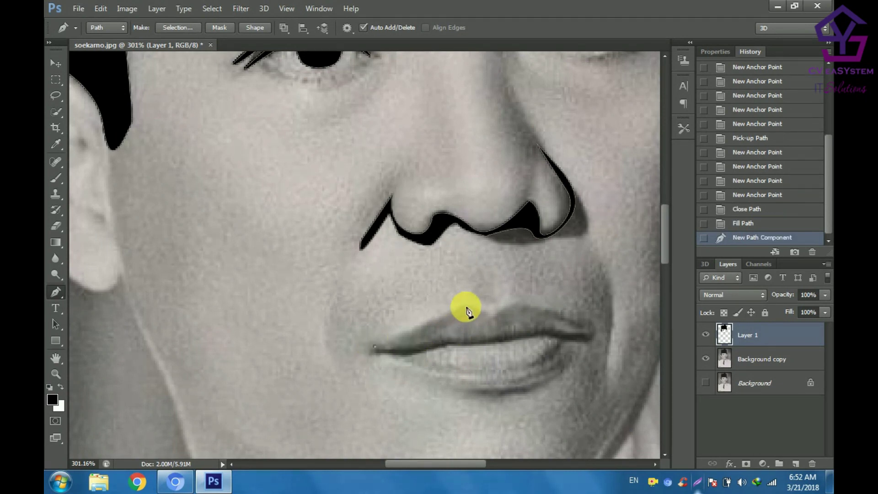
{"action": "left_click_drag", "start_coordinate": [466, 305], "coordinate": [473, 308]}
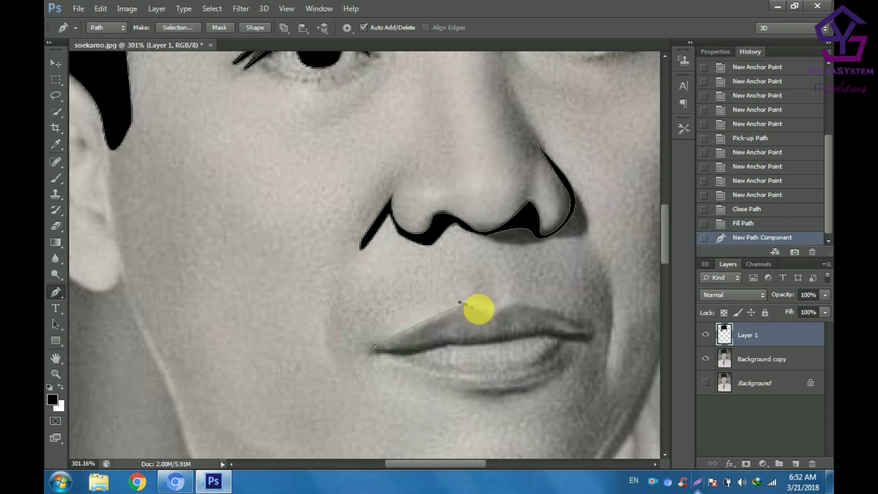
{"action": "left_click", "coordinate": [490, 314]}
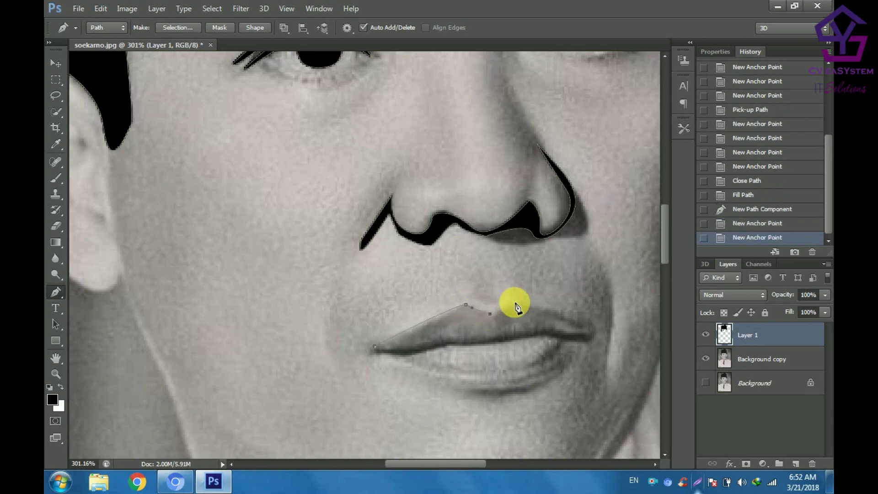
{"action": "left_click", "coordinate": [514, 303]}
{"action": "left_click_drag", "start_coordinate": [587, 328], "coordinate": [588, 333]}
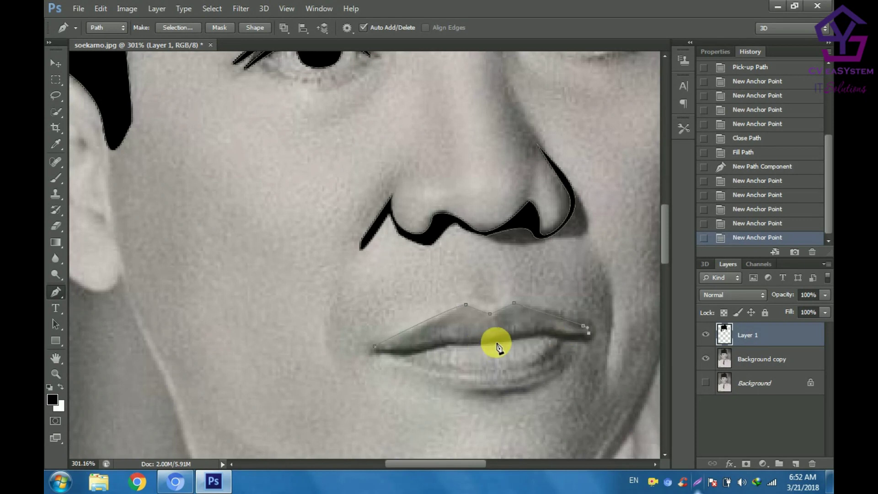
- Trace back along the lip line and lower lip, closing the path at the left corner
{"action": "left_click_drag", "start_coordinate": [505, 338], "coordinate": [438, 334]}
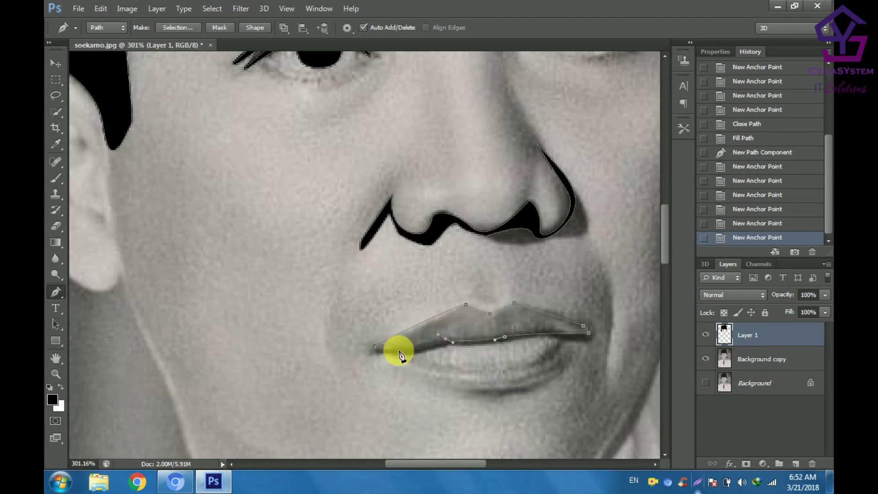
{"action": "left_click", "coordinate": [375, 347]}
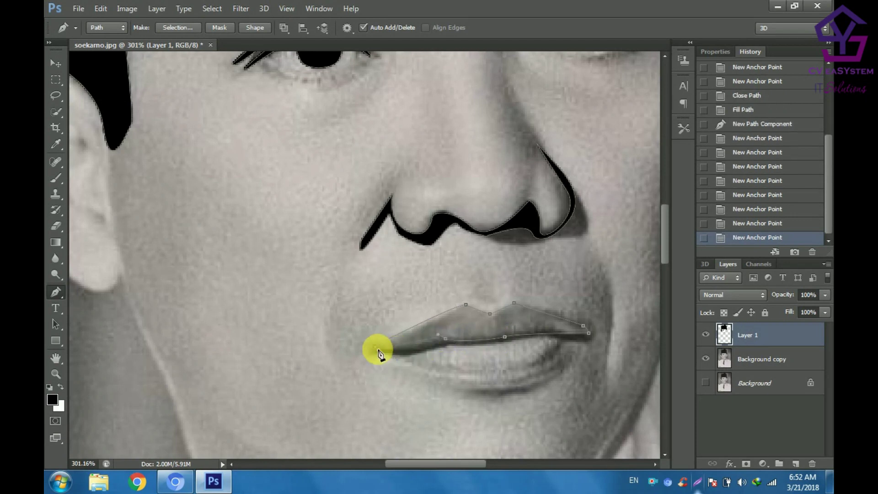
{"action": "left_click_drag", "start_coordinate": [391, 360], "coordinate": [449, 346]}
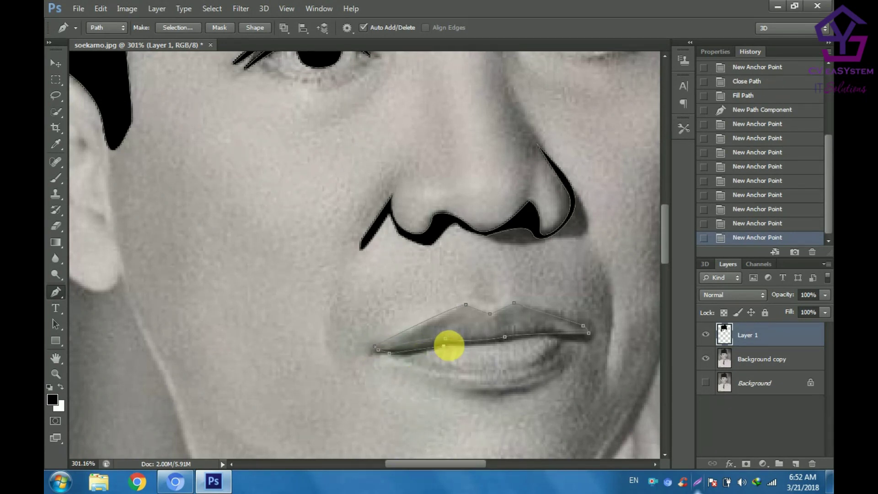
{"action": "mouse_move", "coordinate": [505, 337]}
{"action": "left_mouse_down"}
{"action": "mouse_move", "coordinate": [562, 342]}
{"action": "mouse_move", "coordinate": [537, 364]}
{"action": "left_mouse_up"}
{"action": "left_click_drag", "start_coordinate": [487, 374], "coordinate": [447, 371]}
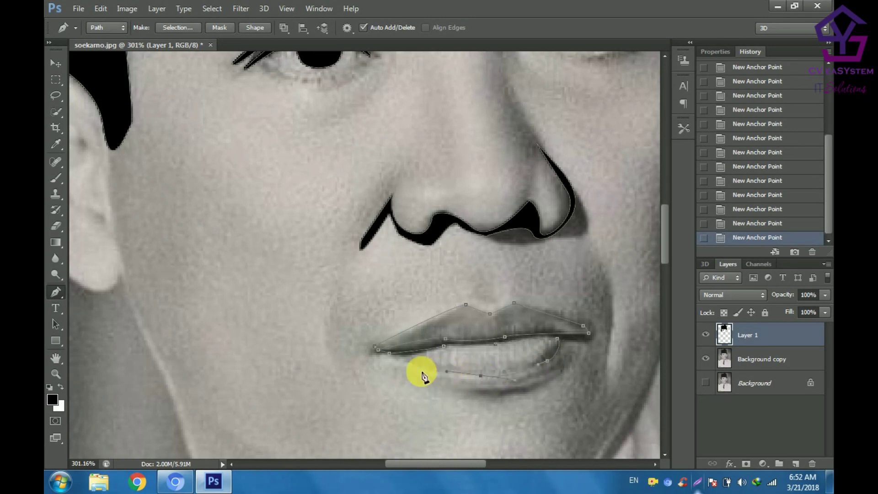
{"action": "mouse_move", "coordinate": [379, 359]}
{"action": "left_mouse_down"}
{"action": "mouse_move", "coordinate": [366, 349]}
{"action": "mouse_move", "coordinate": [405, 365]}
{"action": "mouse_move", "coordinate": [393, 351]}
{"action": "mouse_move", "coordinate": [404, 366]}
{"action": "left_mouse_up"}
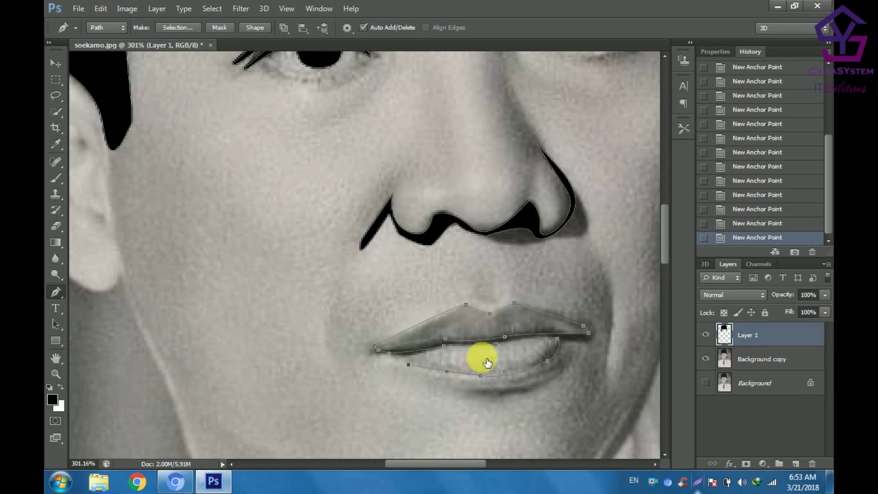
- Undo stray lip anchors via History, then re-trace the lower lip back to the left corner
{"action": "key", "text": "ctrl+alt+z"}
{"action": "key", "text": "ctrl+alt+z"}
{"action": "key", "text": "ctrl+alt+z"}
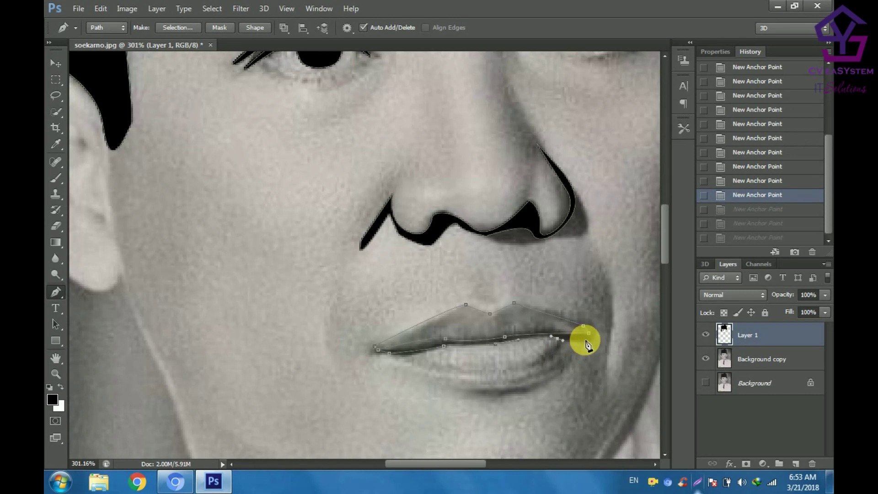
{"action": "left_click", "coordinate": [772, 223]}
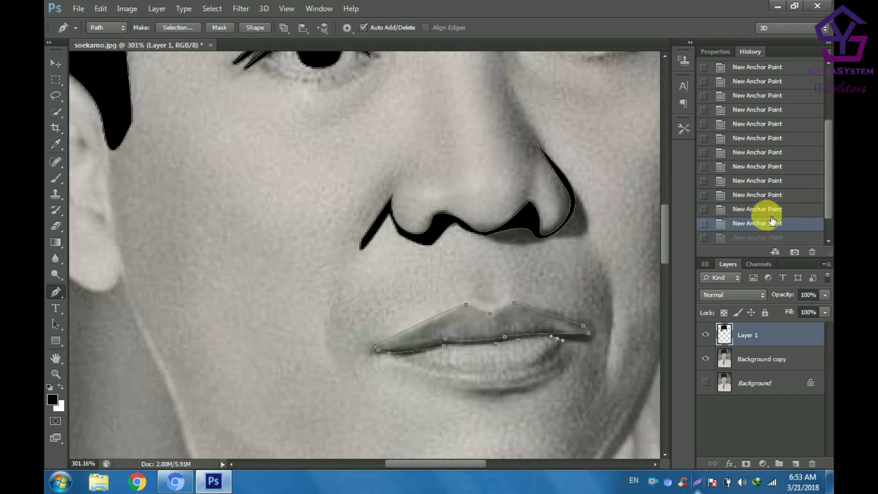
{"action": "key", "text": "ctrl+alt+z"}
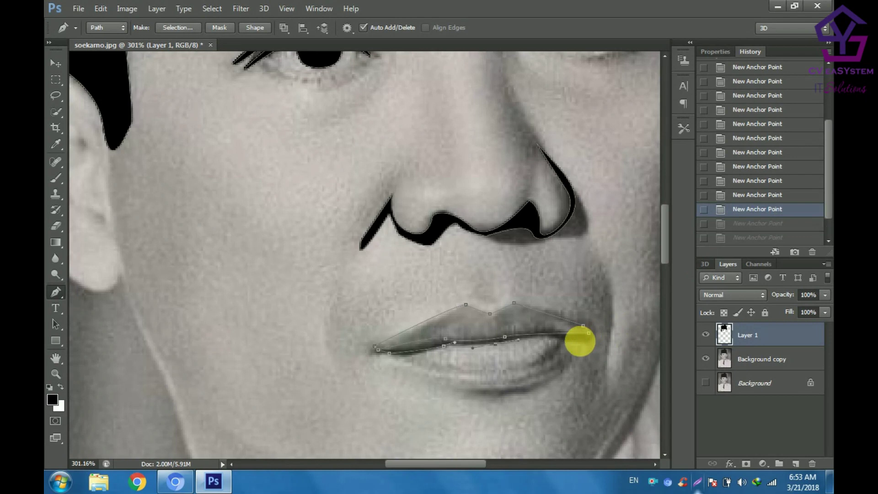
{"action": "left_click", "coordinate": [582, 339]}
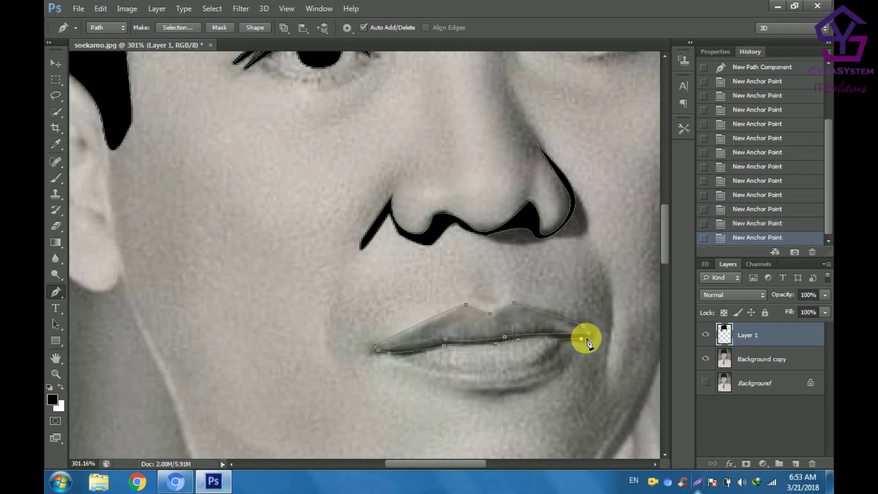
{"action": "left_click_drag", "start_coordinate": [547, 368], "coordinate": [526, 376]}
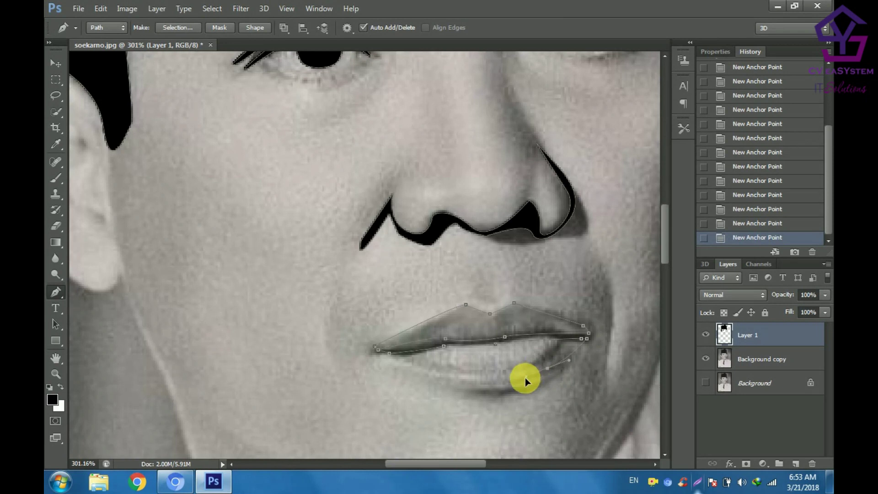
{"action": "left_click", "coordinate": [525, 378]}
{"action": "left_click_drag", "start_coordinate": [463, 370], "coordinate": [389, 359]}
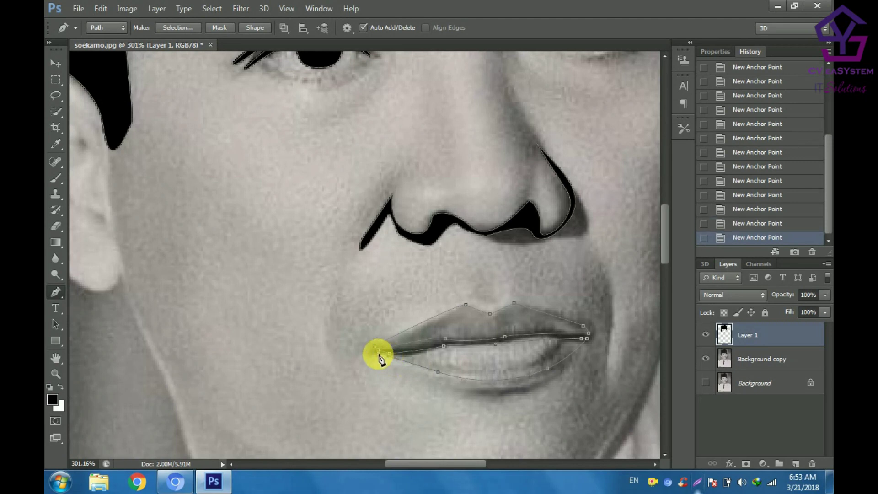
{"action": "left_click_drag", "start_coordinate": [379, 355], "coordinate": [376, 343]}
- Fill the lip path solid black, hide the photo copy, and zoom out
{"action": "right_click", "coordinate": [476, 319]}
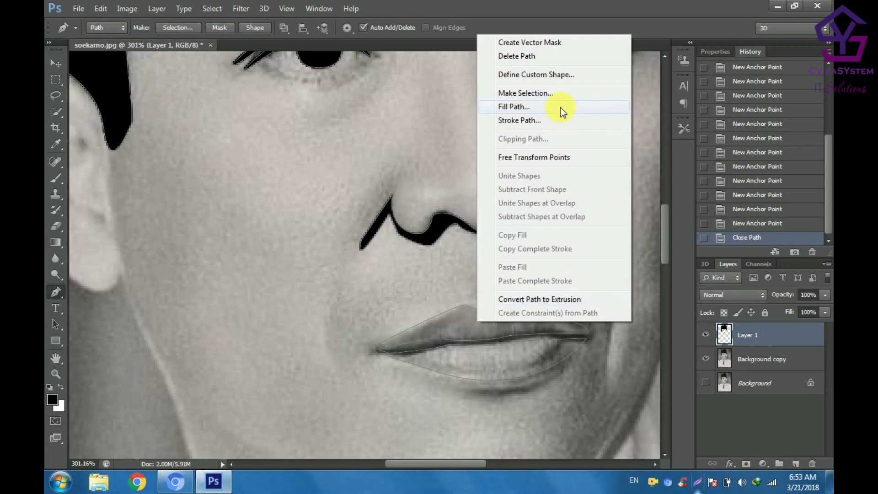
{"action": "left_click", "coordinate": [561, 107]}
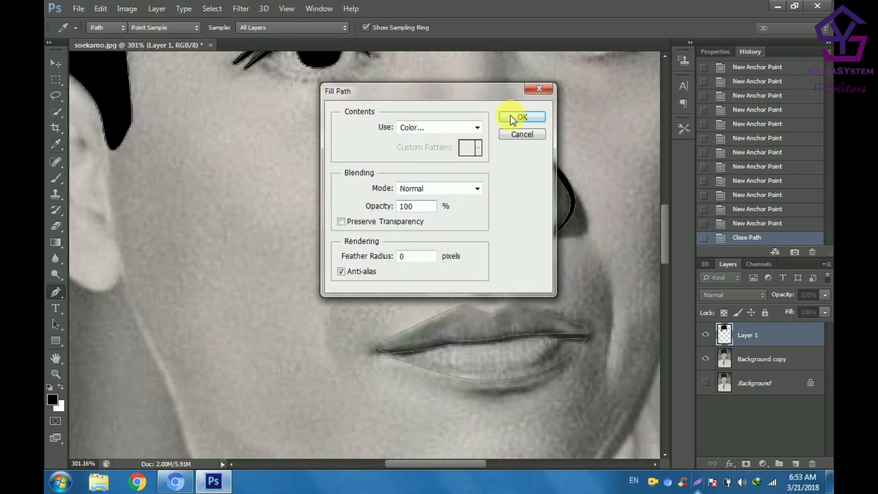
{"action": "left_click", "coordinate": [512, 118]}
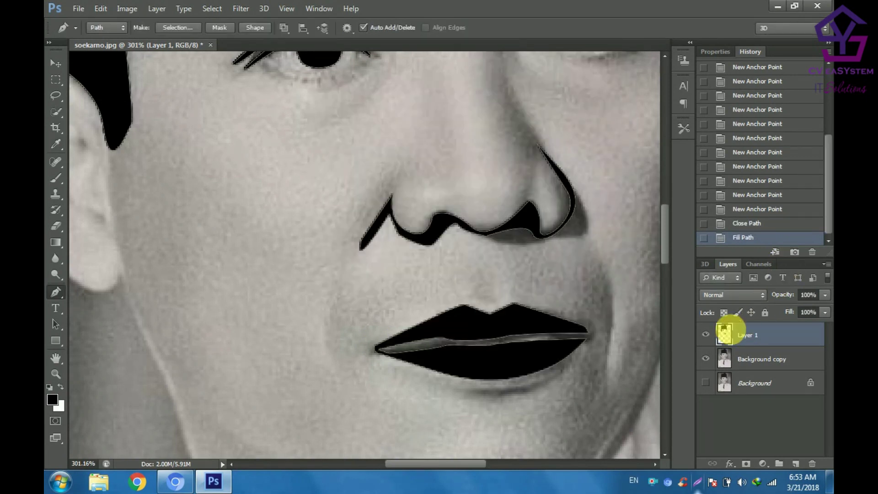
{"action": "left_click", "coordinate": [708, 361]}
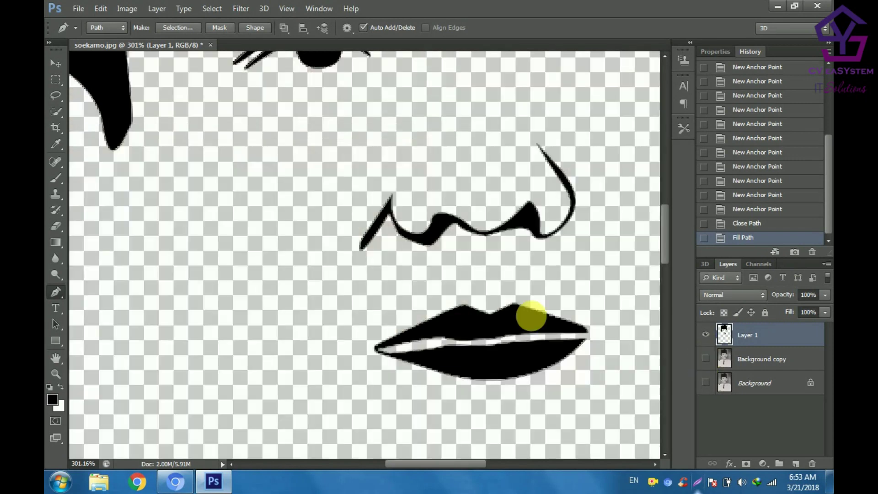
{"action": "scroll", "coordinate": [533, 313], "scroll_direction": "down", "scroll_amount": 2}
{"action": "scroll", "coordinate": [533, 314], "scroll_direction": "down", "scroll_amount": 1}
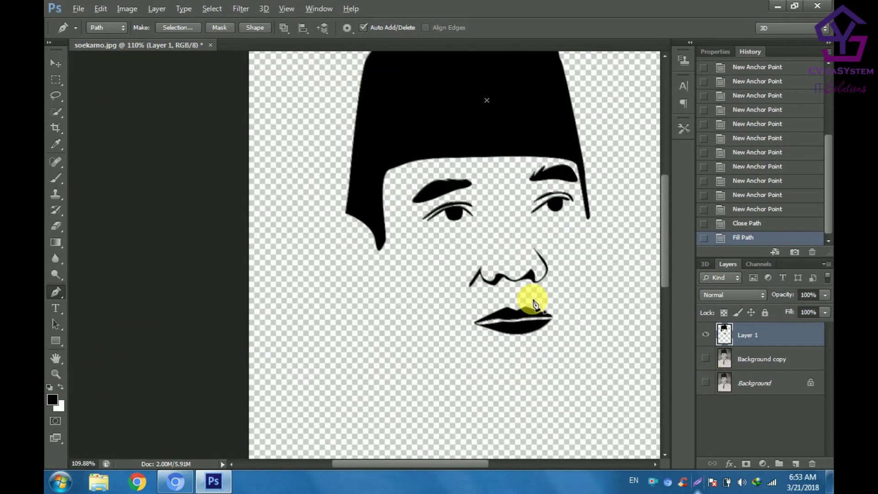
{"action": "scroll", "coordinate": [534, 306], "scroll_direction": "down", "scroll_amount": 1}
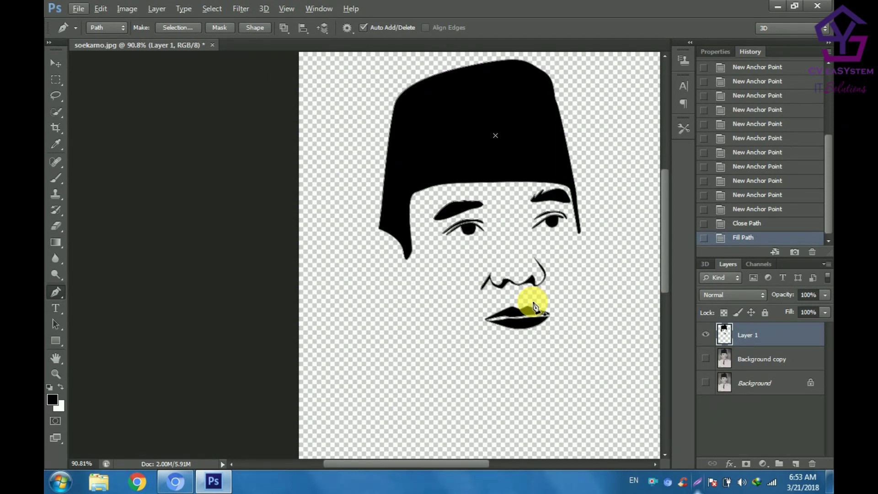
- Show the Background copy photo again and zoom in on the chin
{"action": "left_click", "coordinate": [706, 359]}
{"action": "scroll", "coordinate": [529, 396], "scroll_direction": "up", "scroll_amount": 1}
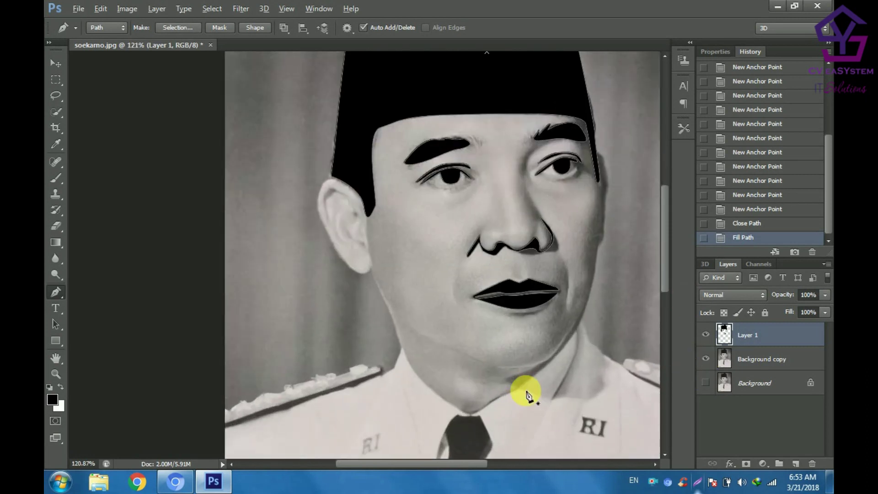
{"action": "scroll", "coordinate": [526, 396], "scroll_direction": "up", "scroll_amount": 1}
{"action": "scroll", "coordinate": [485, 372], "scroll_direction": "up", "scroll_amount": 1}
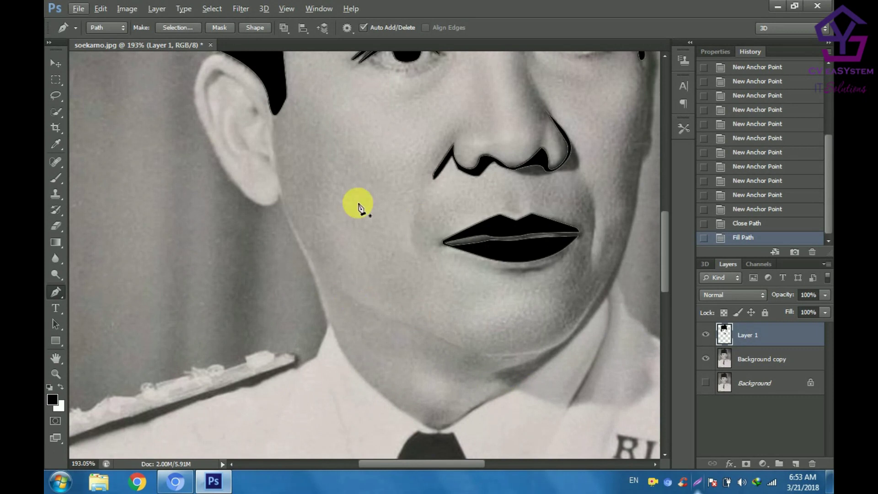
- Trace a closed jawline path below the chin with the Pen tool
{"action": "left_click", "coordinate": [349, 299]}
{"action": "left_click_drag", "start_coordinate": [478, 351], "coordinate": [497, 363]}
{"action": "mouse_move", "coordinate": [552, 350]}
{"action": "left_mouse_down"}
{"action": "mouse_move", "coordinate": [579, 327]}
{"action": "mouse_move", "coordinate": [571, 339]}
{"action": "left_mouse_up"}
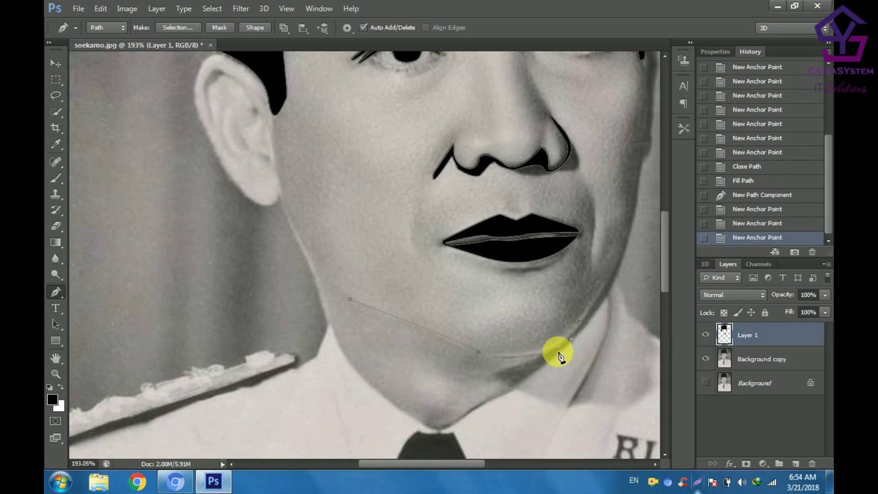
{"action": "left_click", "coordinate": [558, 347]}
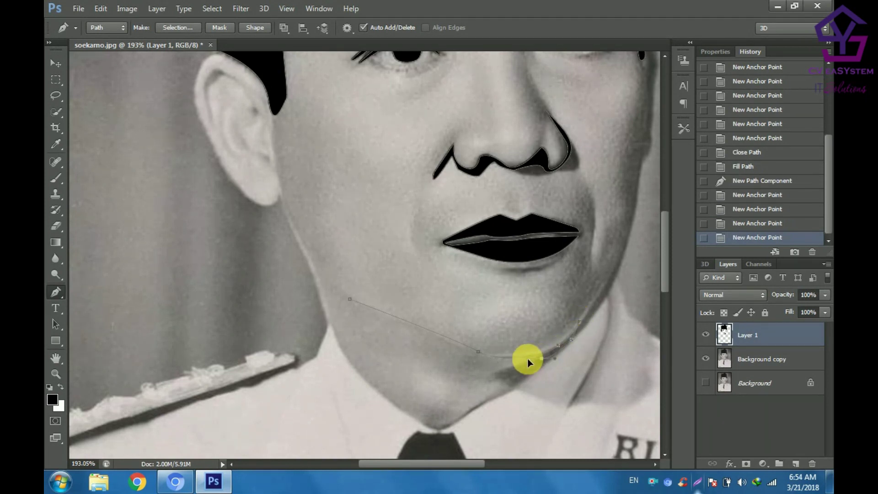
{"action": "left_click_drag", "start_coordinate": [542, 358], "coordinate": [467, 352]}
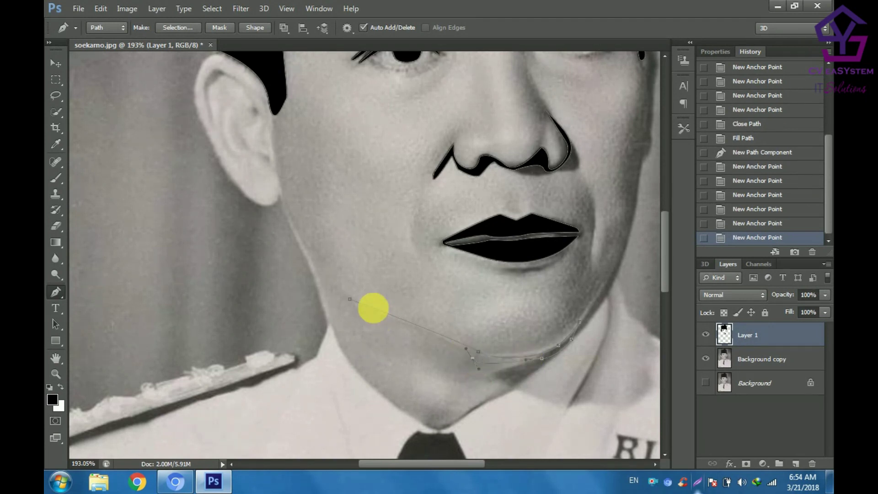
{"action": "left_click", "coordinate": [355, 313]}
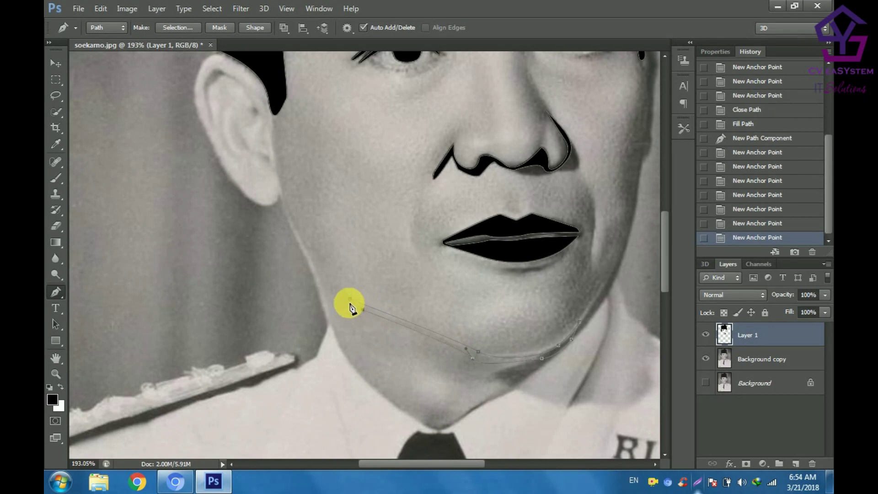
{"action": "left_click", "coordinate": [363, 306]}
- Fill the jaw path with solid black using Fill Path
{"action": "right_click", "coordinate": [364, 305]}
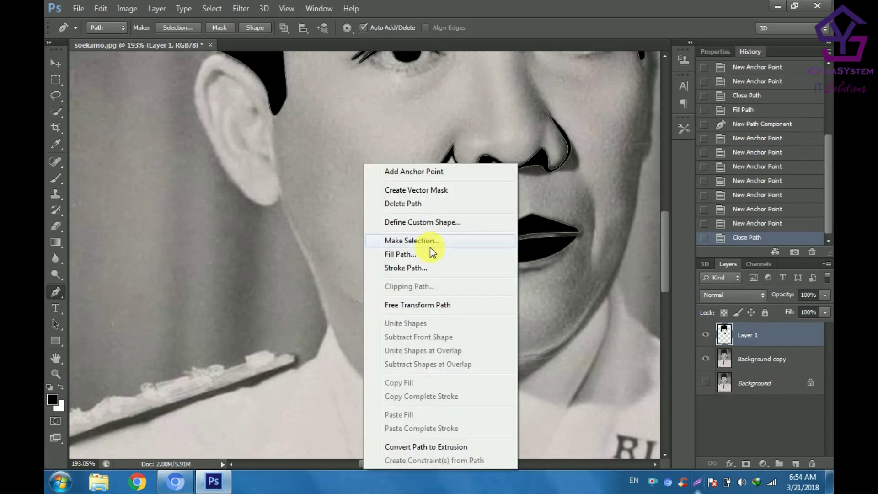
{"action": "left_click", "coordinate": [430, 251]}
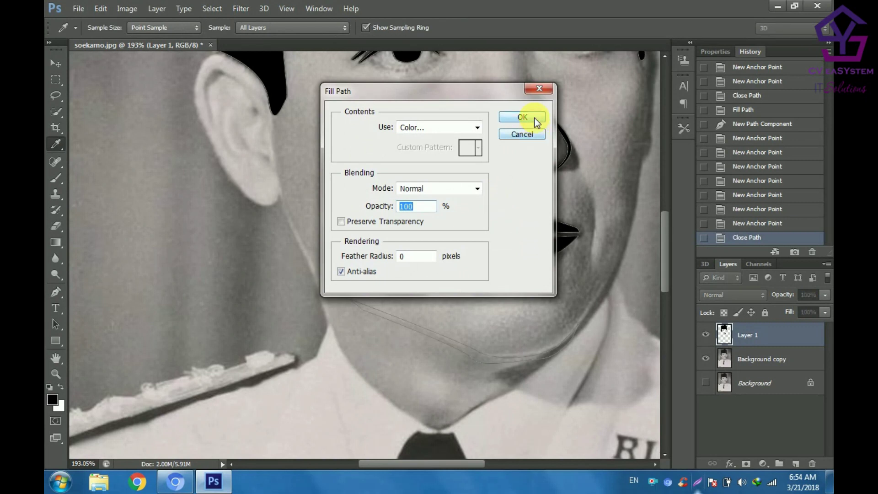
{"action": "left_click", "coordinate": [530, 118]}
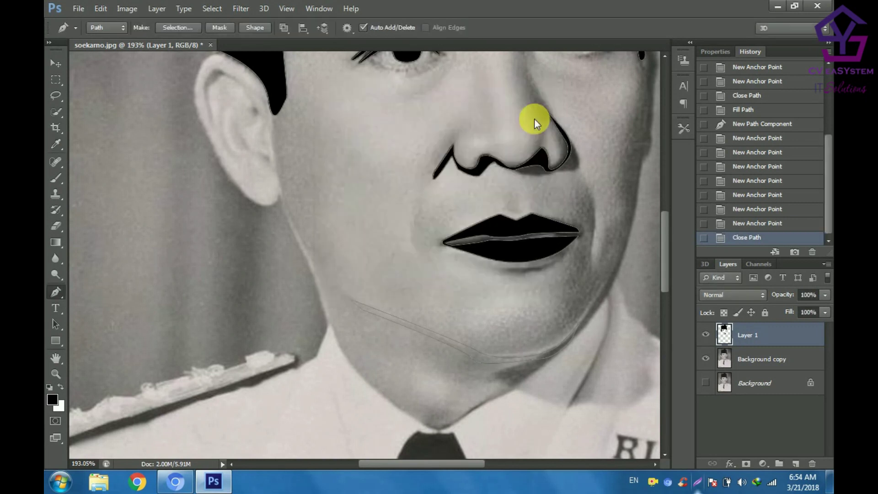
- Hide the photo, zoom out, and move Layer 1's black drawing down the canvas
{"action": "left_click", "coordinate": [706, 359]}
{"action": "scroll", "coordinate": [613, 365], "scroll_direction": "down", "scroll_amount": 2}
{"action": "scroll", "coordinate": [613, 365], "scroll_direction": "down", "scroll_amount": 1}
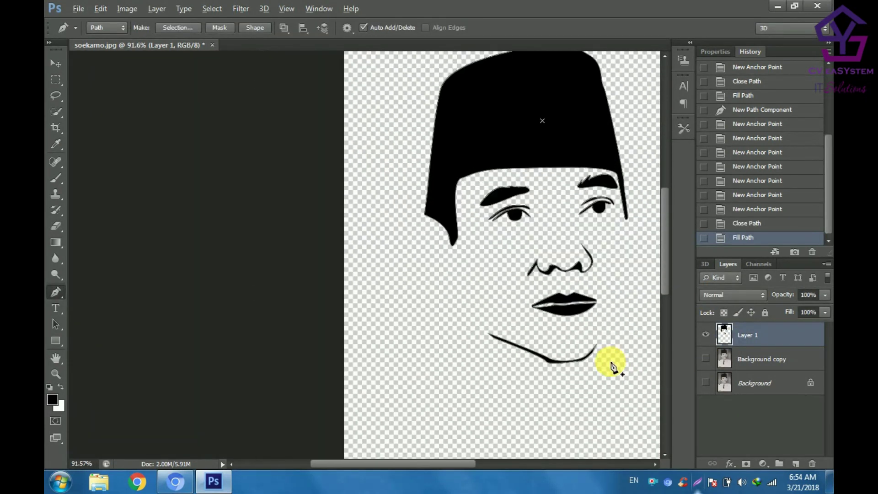
{"action": "scroll", "coordinate": [613, 366], "scroll_direction": "down", "scroll_amount": 1}
{"action": "scroll", "coordinate": [612, 366], "scroll_direction": "down", "scroll_amount": 1}
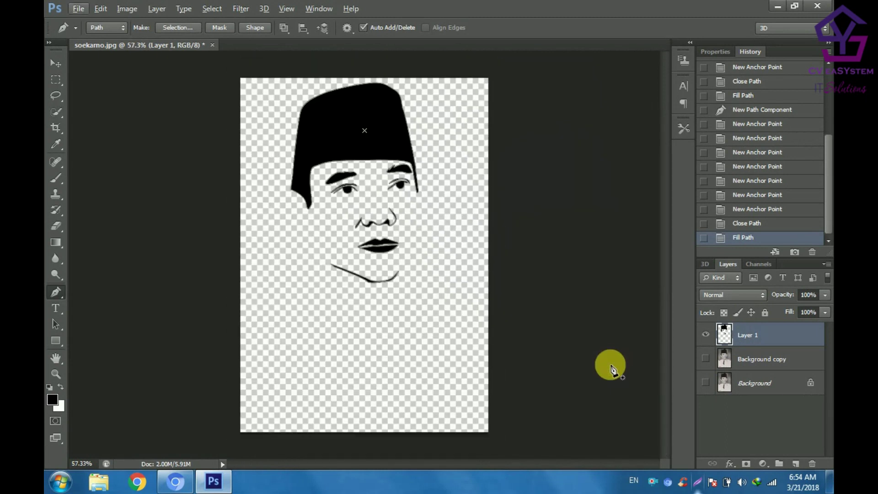
{"action": "left_click", "coordinate": [51, 64]}
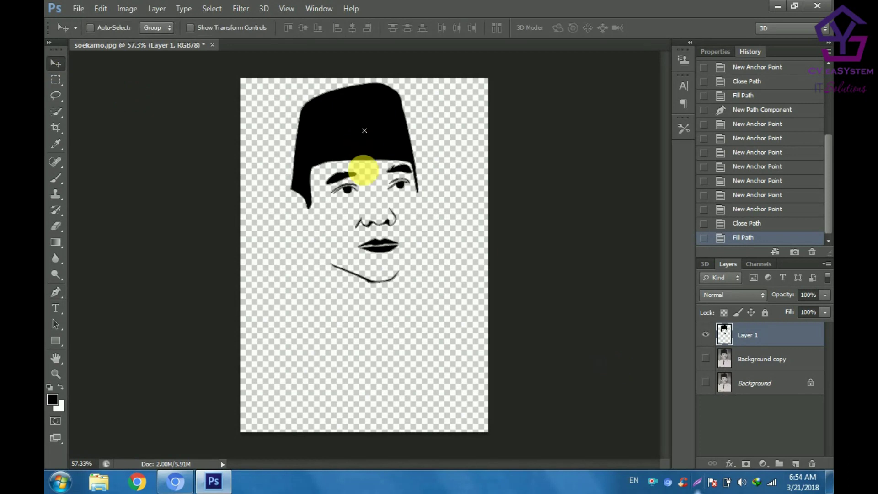
{"action": "left_click_drag", "start_coordinate": [363, 170], "coordinate": [364, 327]}
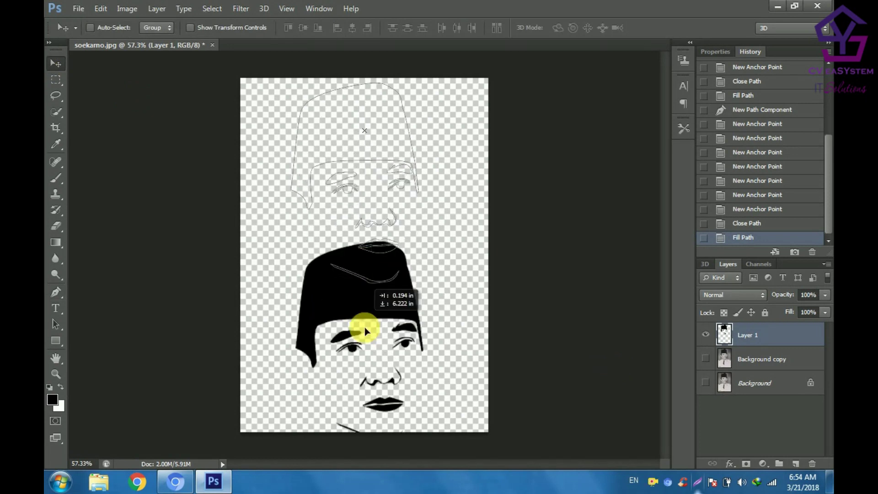
{"action": "left_click_drag", "start_coordinate": [364, 328], "coordinate": [365, 395]}
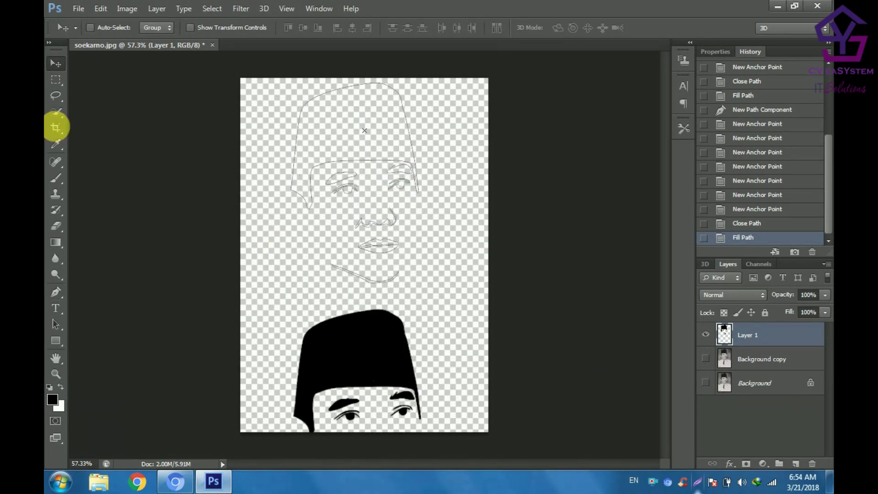
- Delete the leftover work path, deselect, show the photo, and make Background the active layer
{"action": "left_click", "coordinate": [59, 84]}
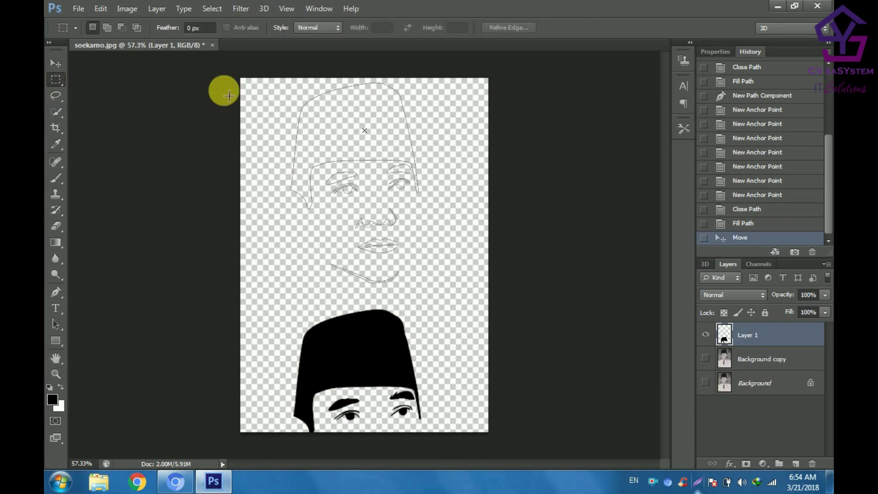
{"action": "mouse_move", "coordinate": [270, 84]}
{"action": "left_mouse_down"}
{"action": "mouse_move", "coordinate": [428, 258]}
{"action": "mouse_move", "coordinate": [445, 298]}
{"action": "left_mouse_up"}
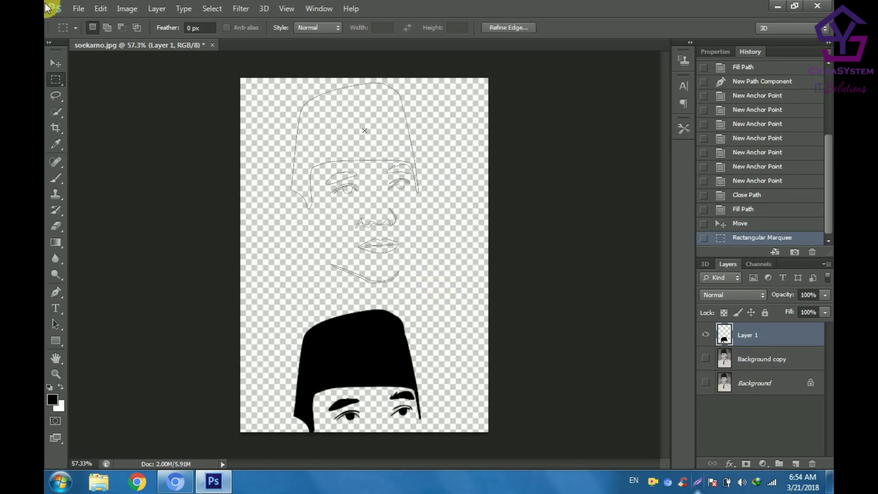
{"action": "key", "text": "Delete"}
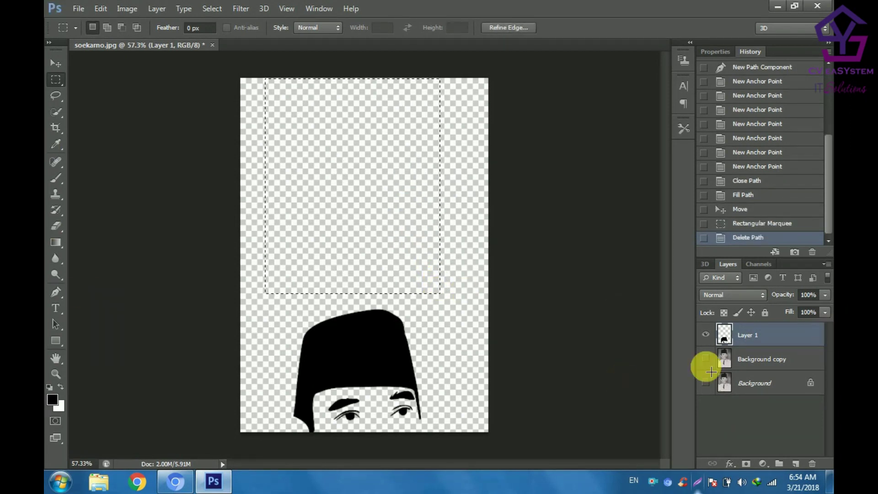
{"action": "left_click", "coordinate": [706, 359]}
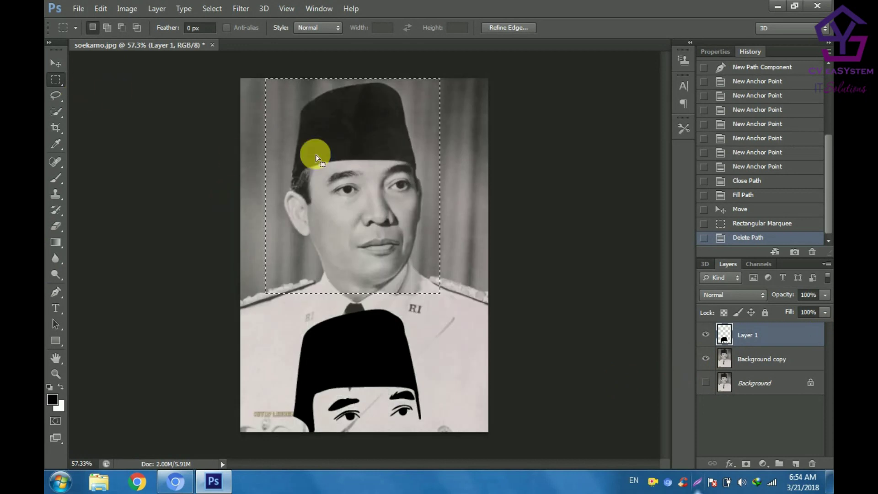
{"action": "left_click", "coordinate": [211, 8]}
{"action": "left_click", "coordinate": [224, 34]}
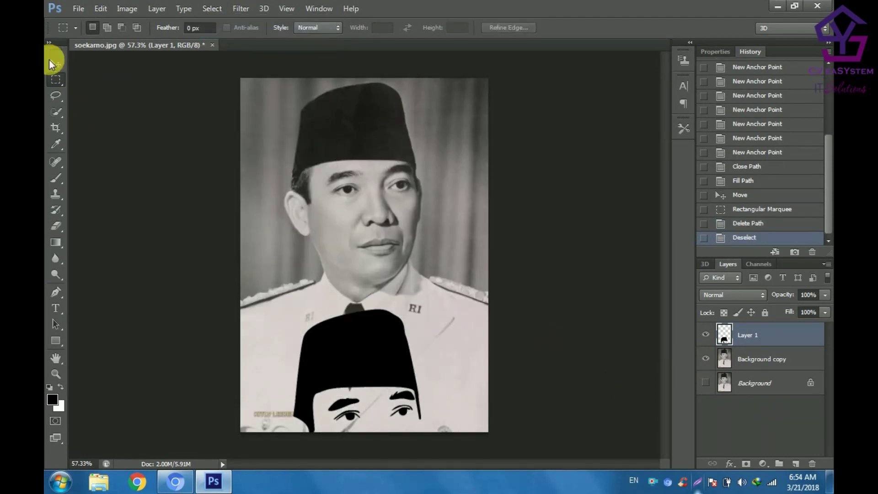
{"action": "left_click", "coordinate": [50, 62]}
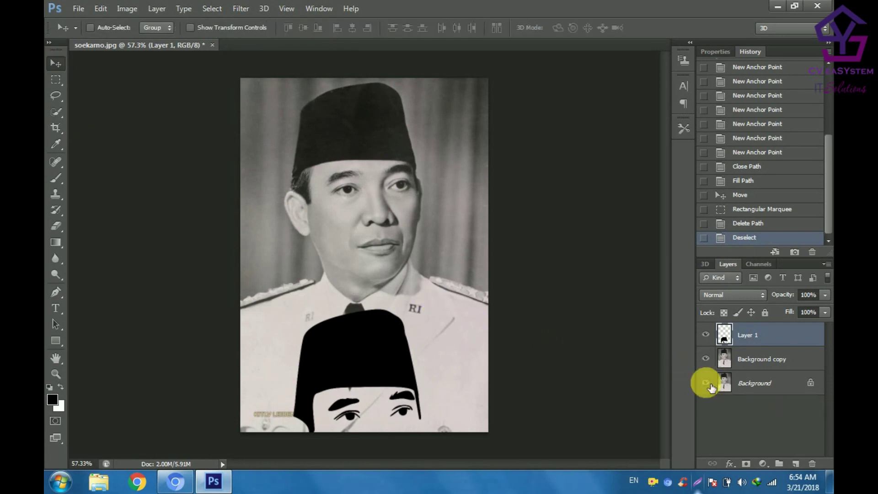
{"action": "left_click", "coordinate": [746, 391]}
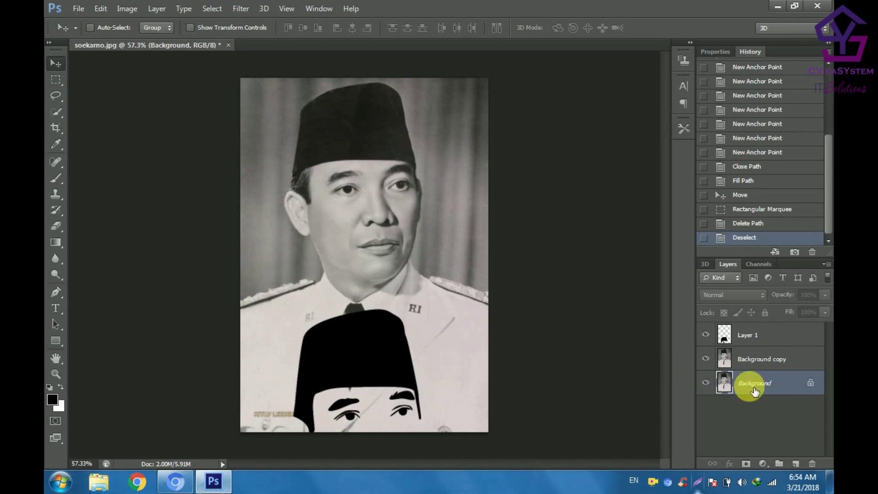
- Fill the Background layer with White through Edit > Fill
{"action": "left_click", "coordinate": [100, 8]}
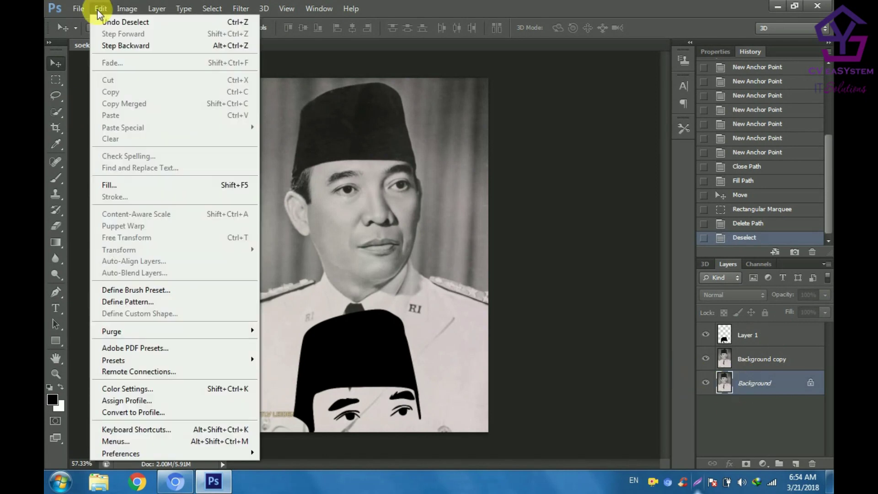
{"action": "left_click", "coordinate": [137, 182]}
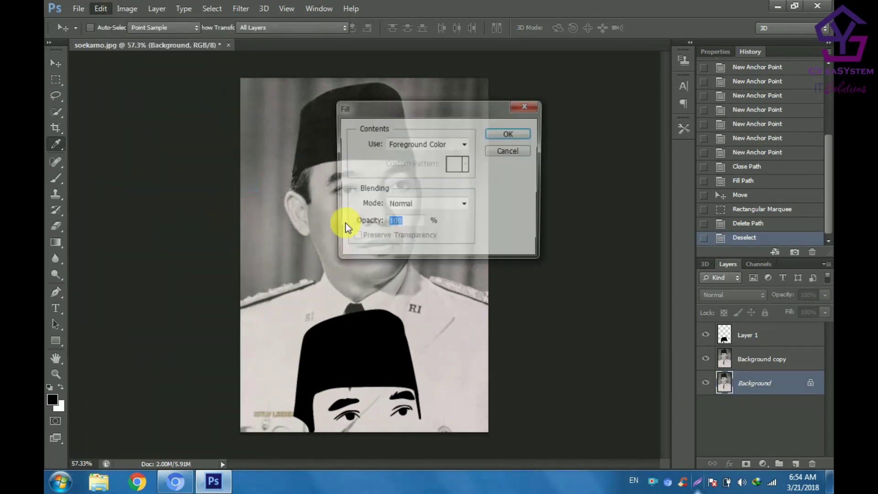
{"action": "left_click", "coordinate": [441, 144]}
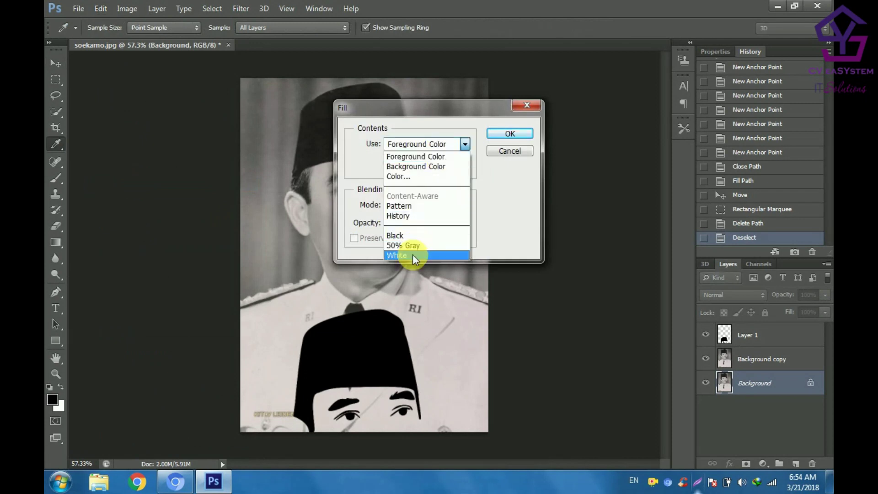
{"action": "left_click", "coordinate": [413, 254]}
{"action": "left_click", "coordinate": [509, 134]}
- Delete the Background copy layer and dismiss the locked-layer warning
{"action": "key", "text": "v"}
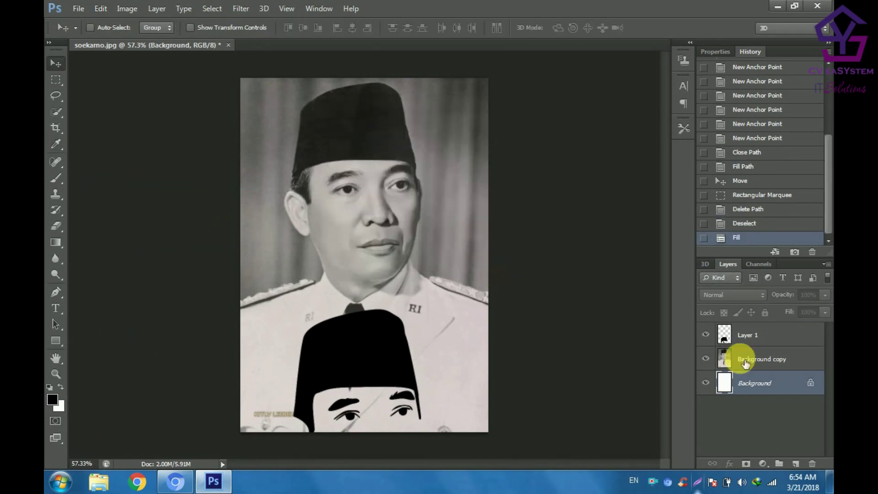
{"action": "left_click", "coordinate": [744, 362]}
{"action": "mouse_move", "coordinate": [745, 363]}
{"action": "left_mouse_down"}
{"action": "mouse_move", "coordinate": [822, 471]}
{"action": "mouse_move", "coordinate": [817, 466]}
{"action": "left_mouse_up"}
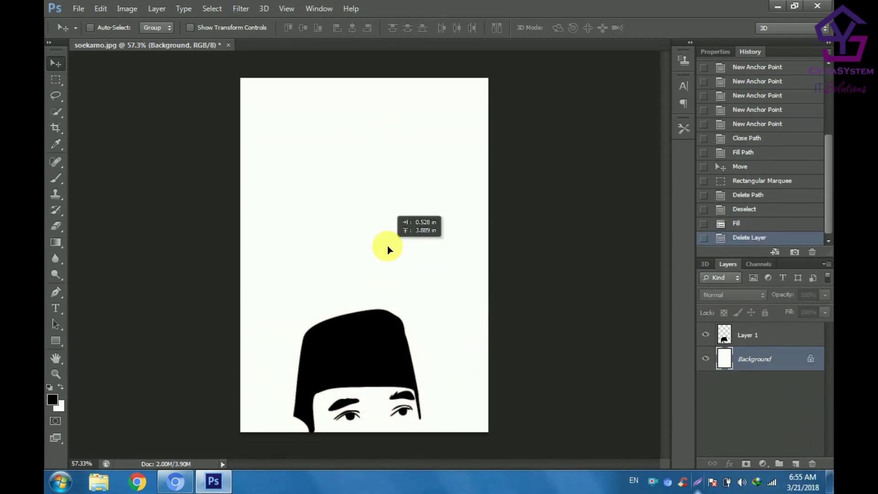
{"action": "left_click_drag", "start_coordinate": [388, 252], "coordinate": [751, 313]}
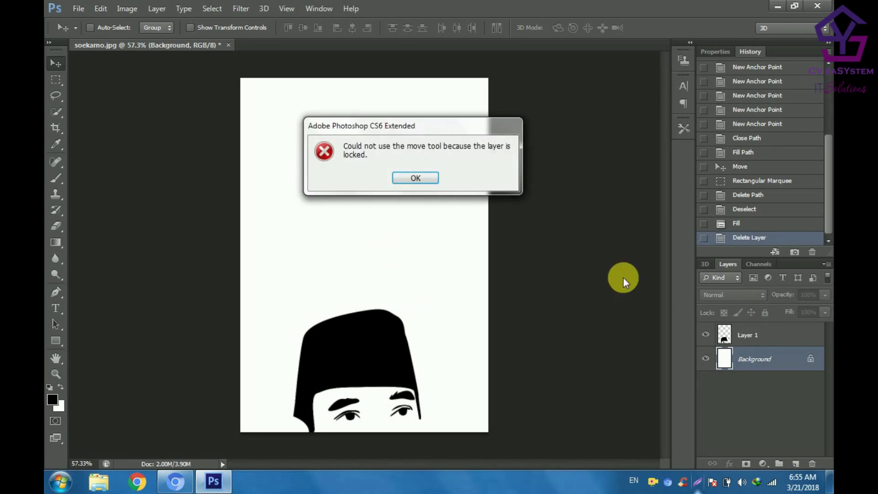
{"action": "left_click", "coordinate": [406, 180]}
- Move Layer 1's tracing up and Free Transform it to about 138% by 127%, centred
{"action": "left_click", "coordinate": [743, 336]}
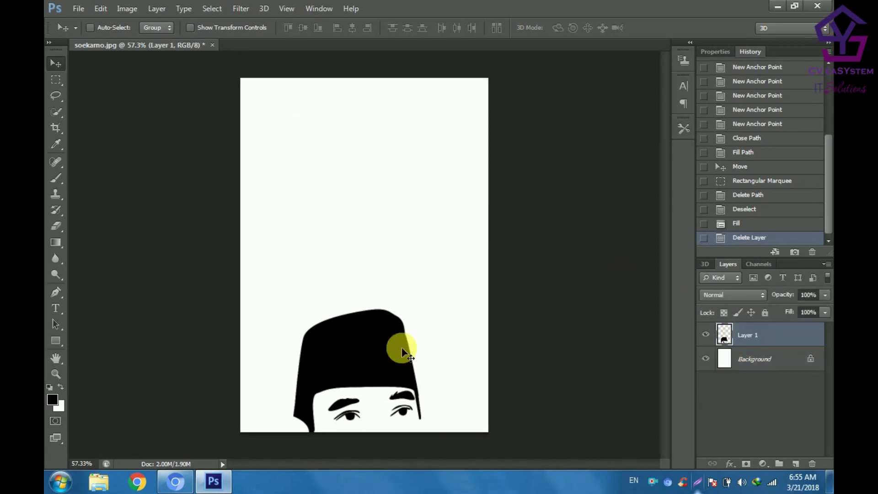
{"action": "mouse_move", "coordinate": [382, 305]}
{"action": "left_mouse_down"}
{"action": "mouse_move", "coordinate": [392, 247]}
{"action": "mouse_move", "coordinate": [384, 185]}
{"action": "left_mouse_up"}
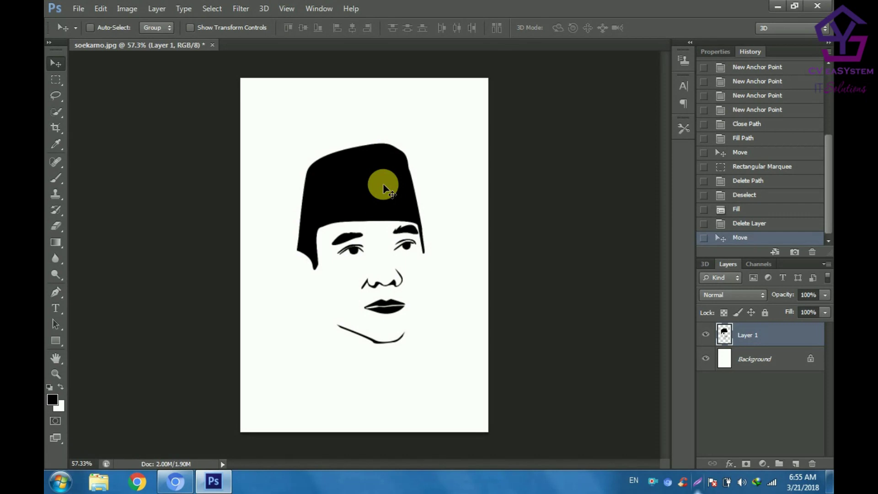
{"action": "key", "text": "ctrl+t"}
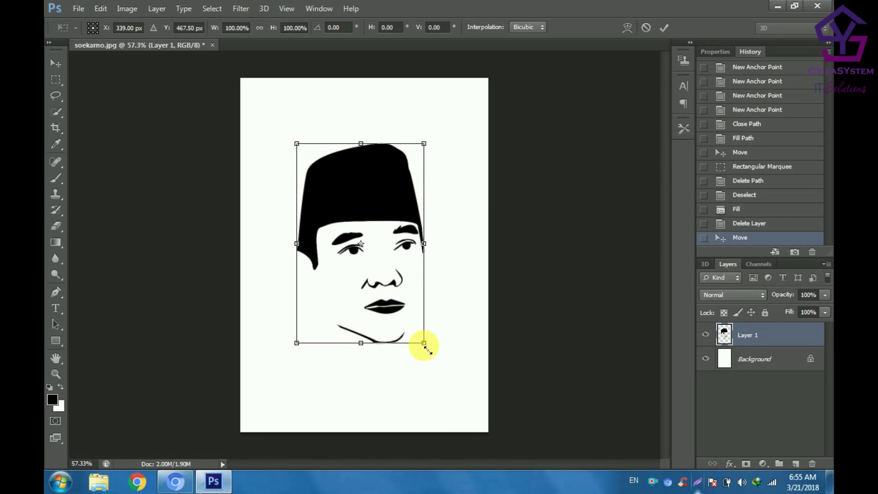
{"action": "left_click_drag", "start_coordinate": [424, 344], "coordinate": [476, 396]}
{"action": "left_click_drag", "start_coordinate": [371, 186], "coordinate": [373, 185]}
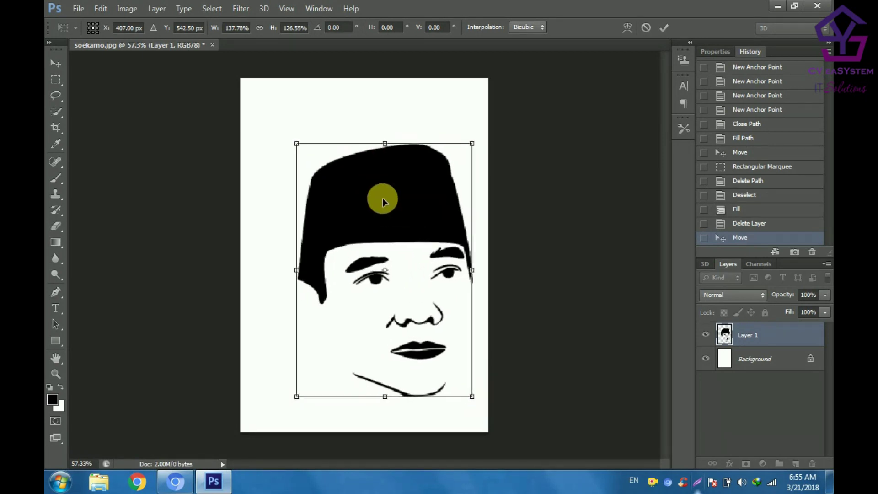
{"action": "left_click_drag", "start_coordinate": [373, 185], "coordinate": [370, 162]}
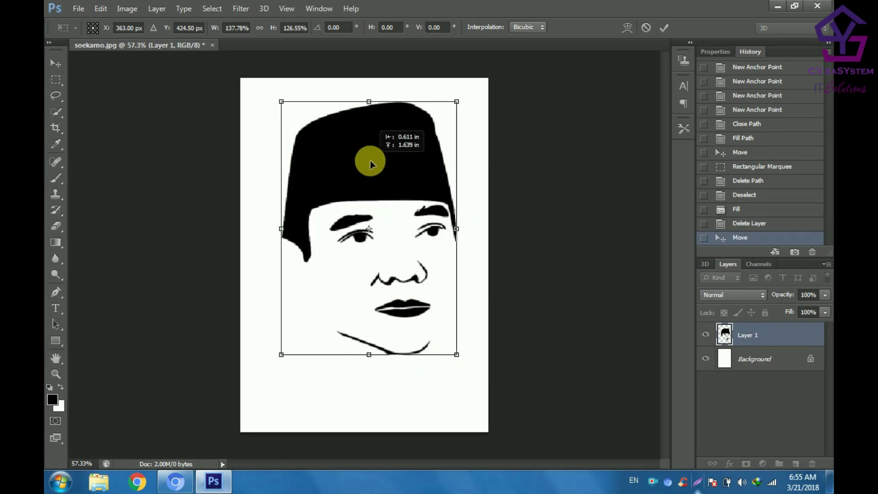
{"action": "key", "text": "Return"}
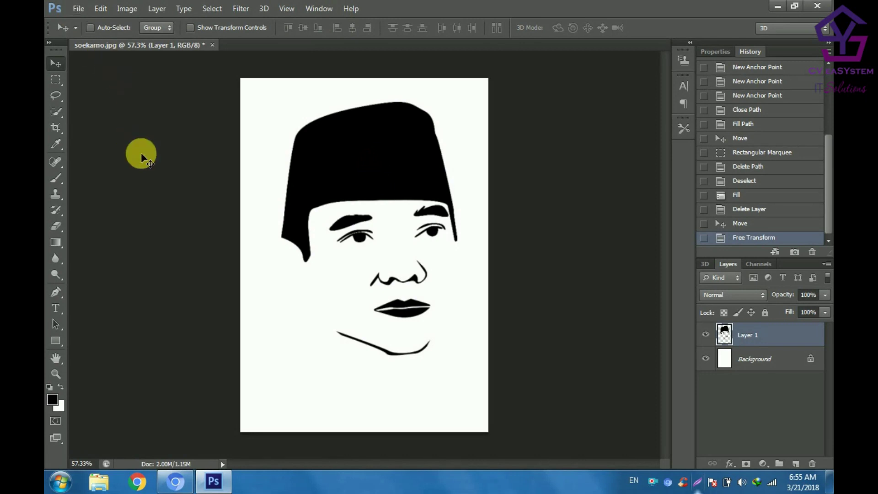
- Save the artwork as JPEG 'line art Bung Karno.jpg' with quality 8, High
{"action": "key", "text": "ctrl+shift+s"}
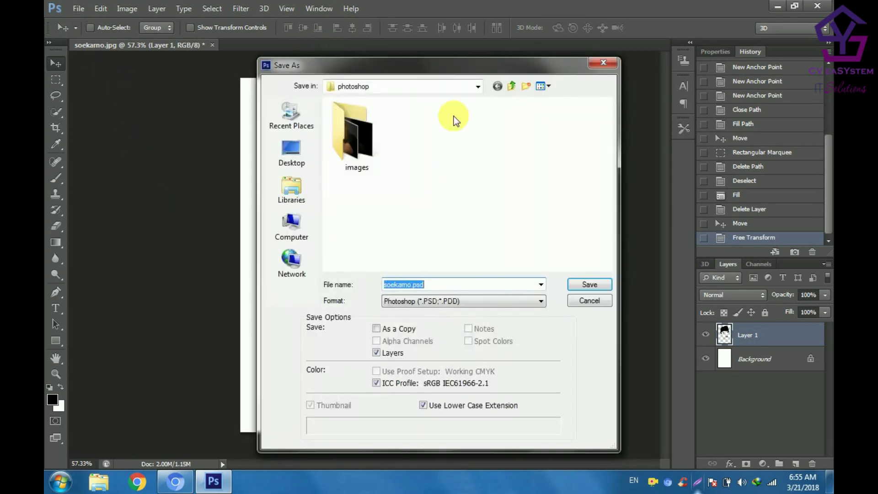
{"action": "type", "text": "lib"}
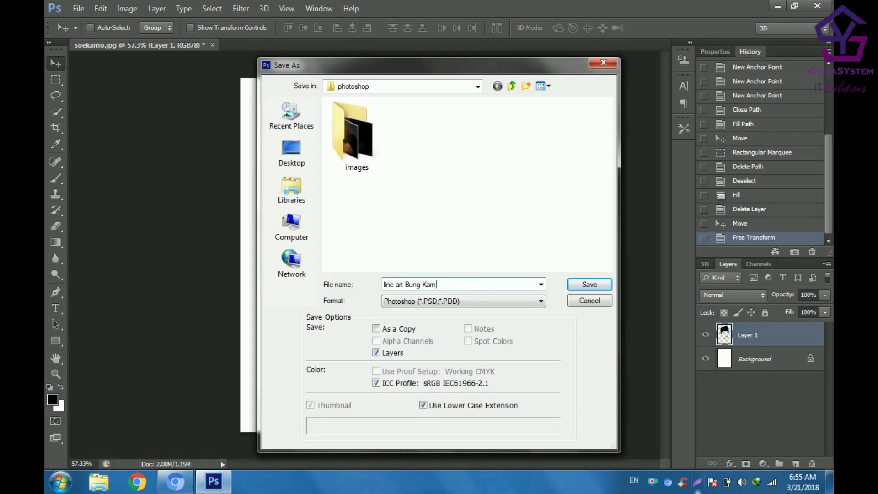
{"action": "left_click", "coordinate": [447, 300]}
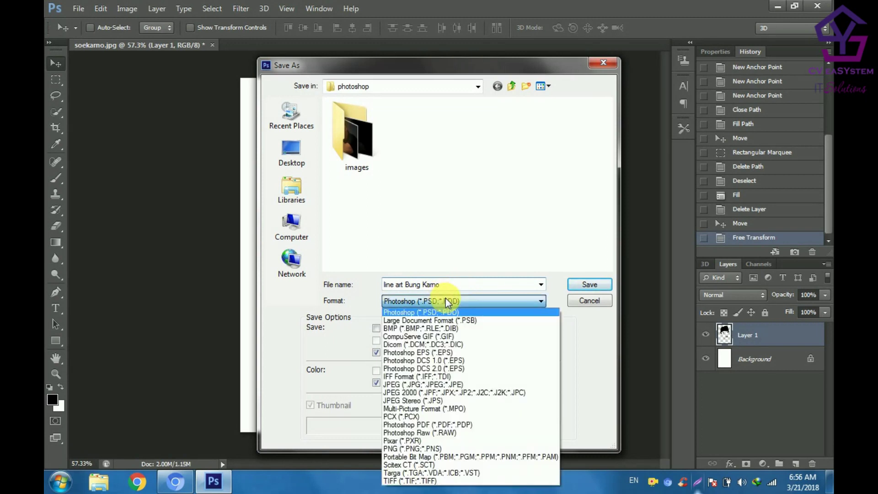
{"action": "left_click", "coordinate": [446, 384]}
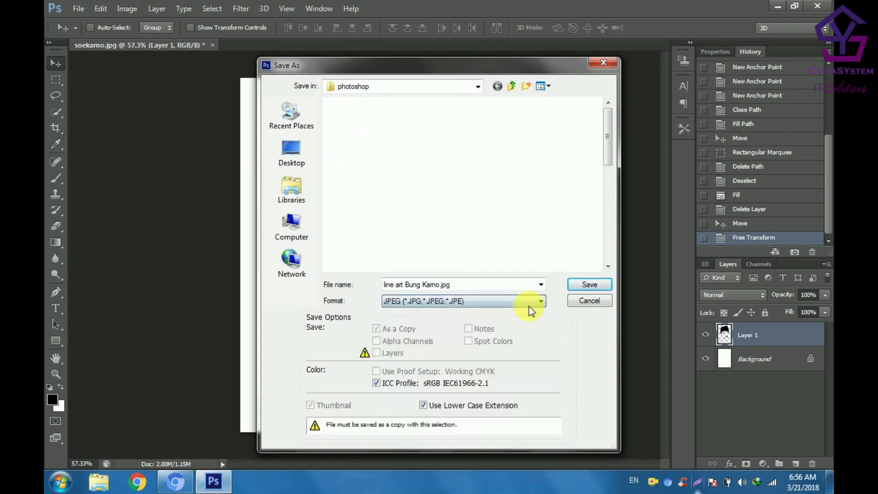
{"action": "left_click", "coordinate": [575, 284]}
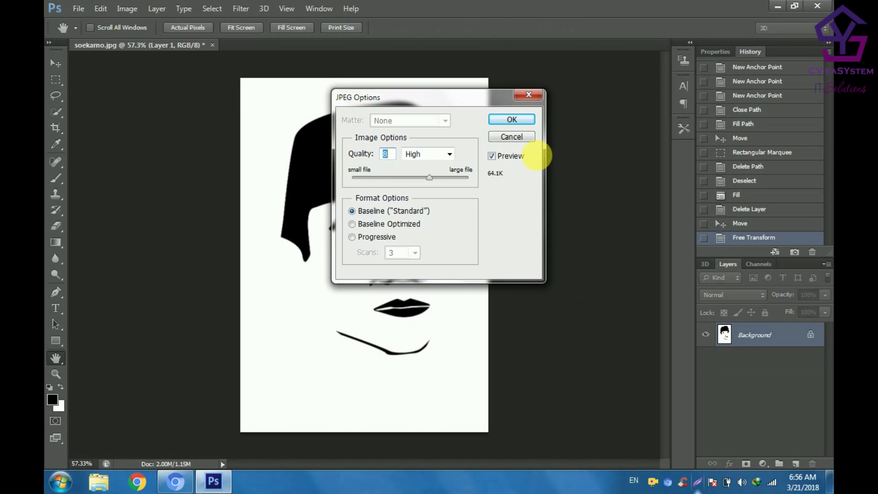
{"action": "left_click", "coordinate": [524, 120]}
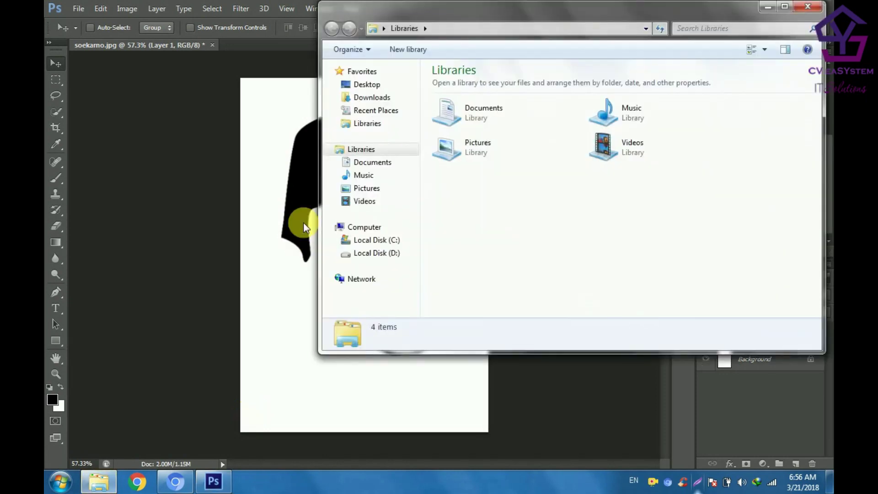
- Find line art Bung Karno.jpg (700 x 1000, 53.4 KB) in D:\photoshop and view it
{"action": "left_click", "coordinate": [378, 254]}
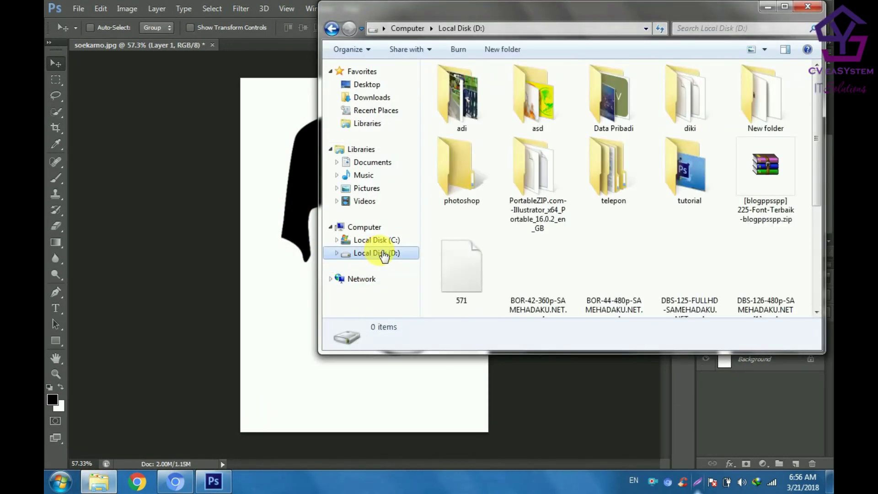
{"action": "double_click", "coordinate": [465, 182]}
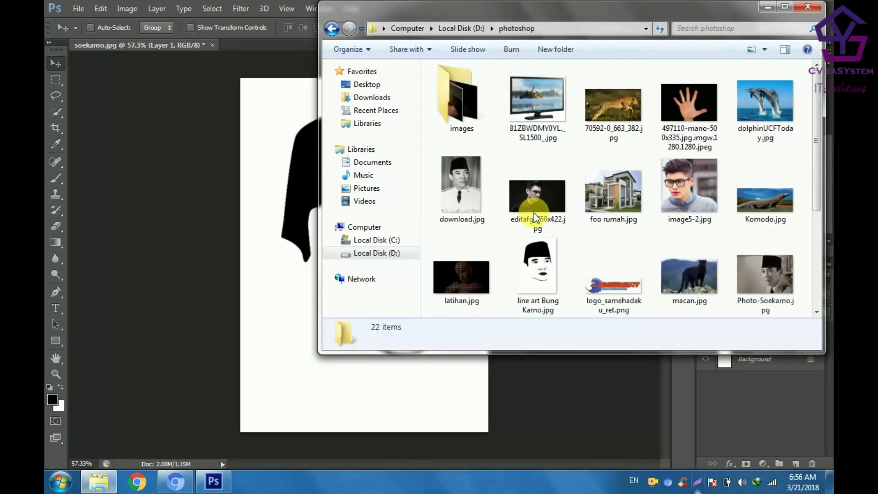
{"action": "left_click", "coordinate": [541, 276]}
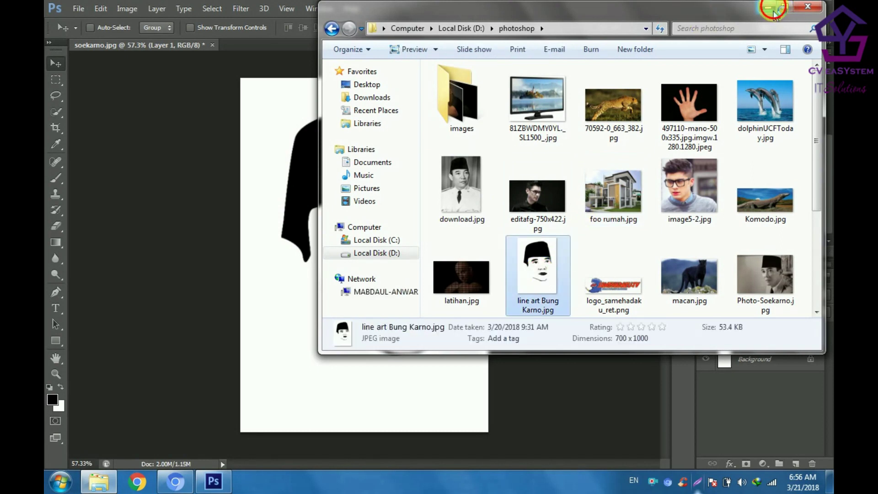
{"action": "left_click", "coordinate": [773, 9]}
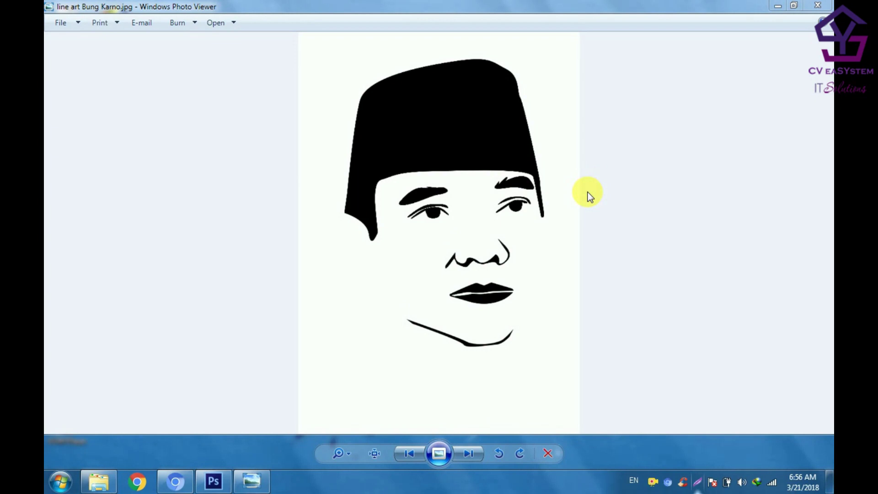
- Close Windows Photo Viewer after viewing the finished line art
{"action": "left_click", "coordinate": [819, 6]}
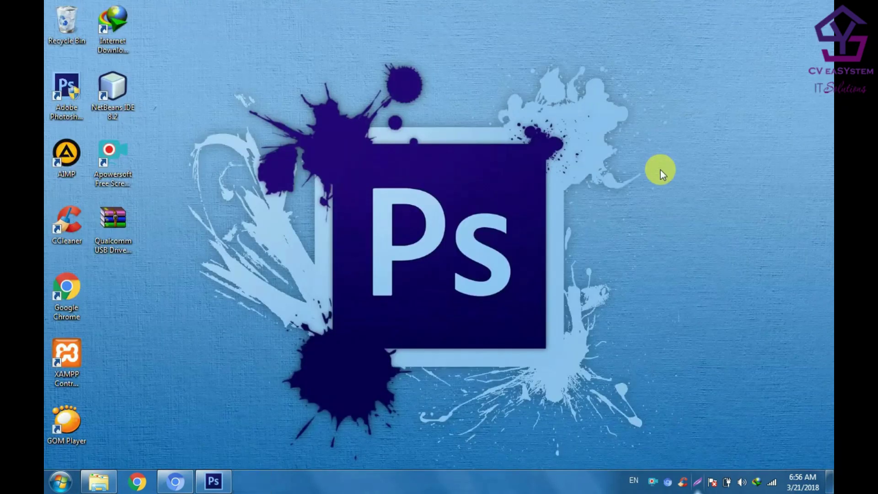